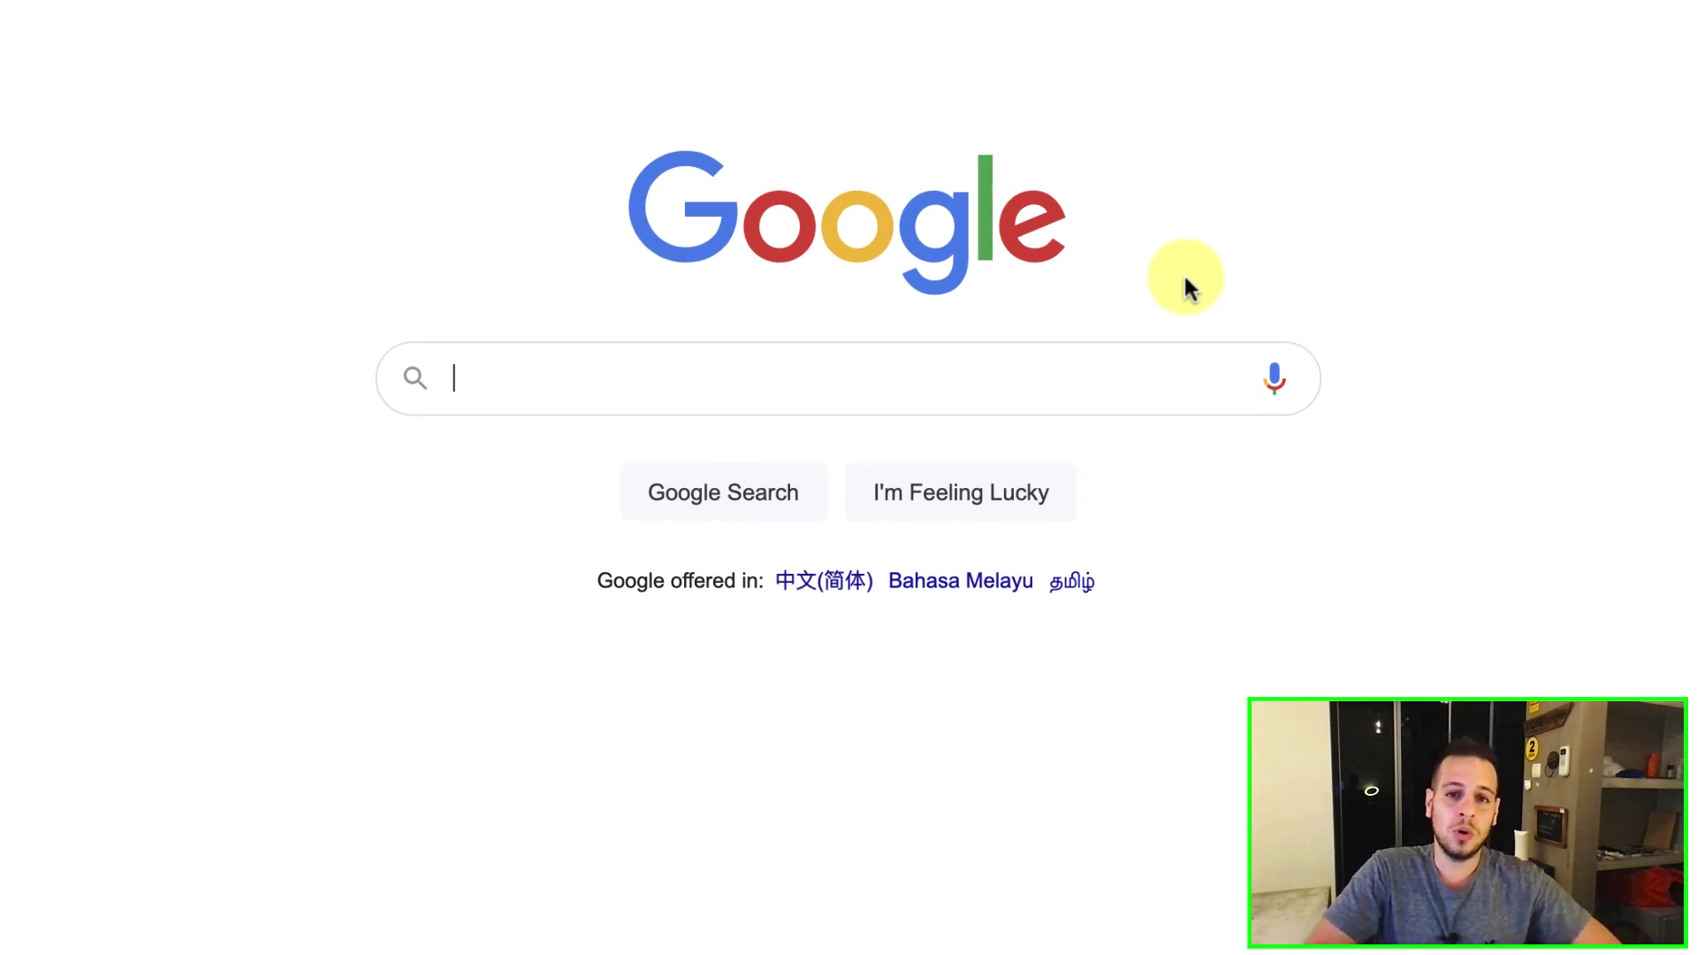
Search Google for 'binance chain', then refine the query to 'binance chain wallet'.
text(binance chain)
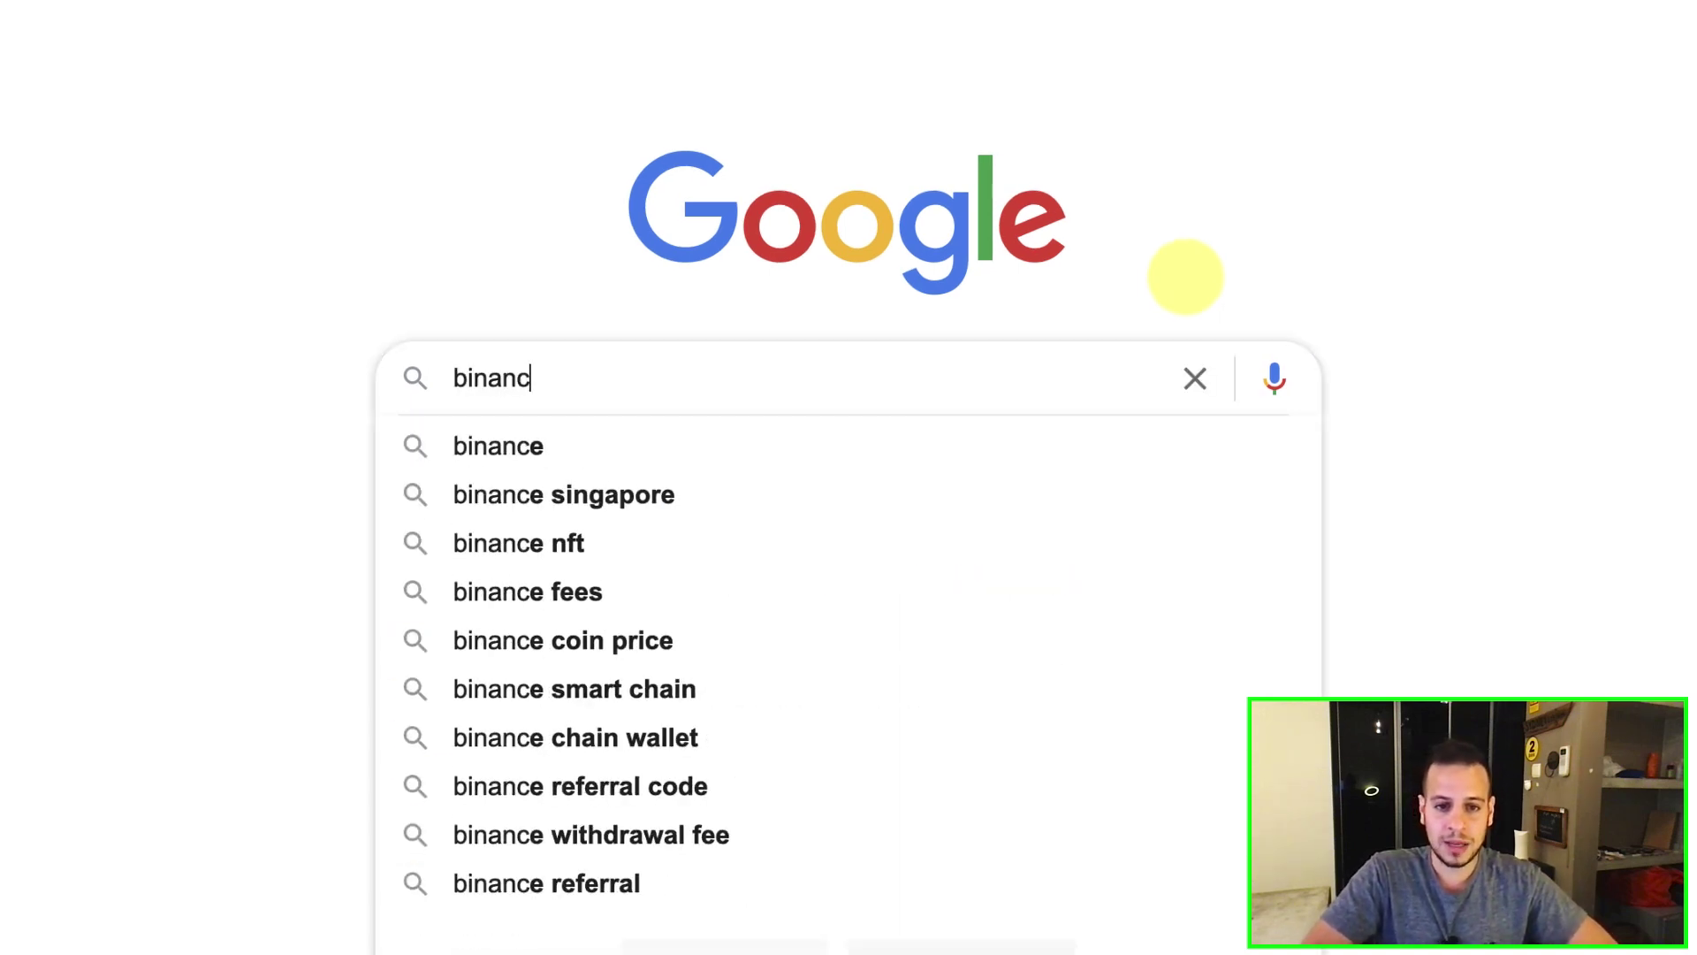
key(Return)
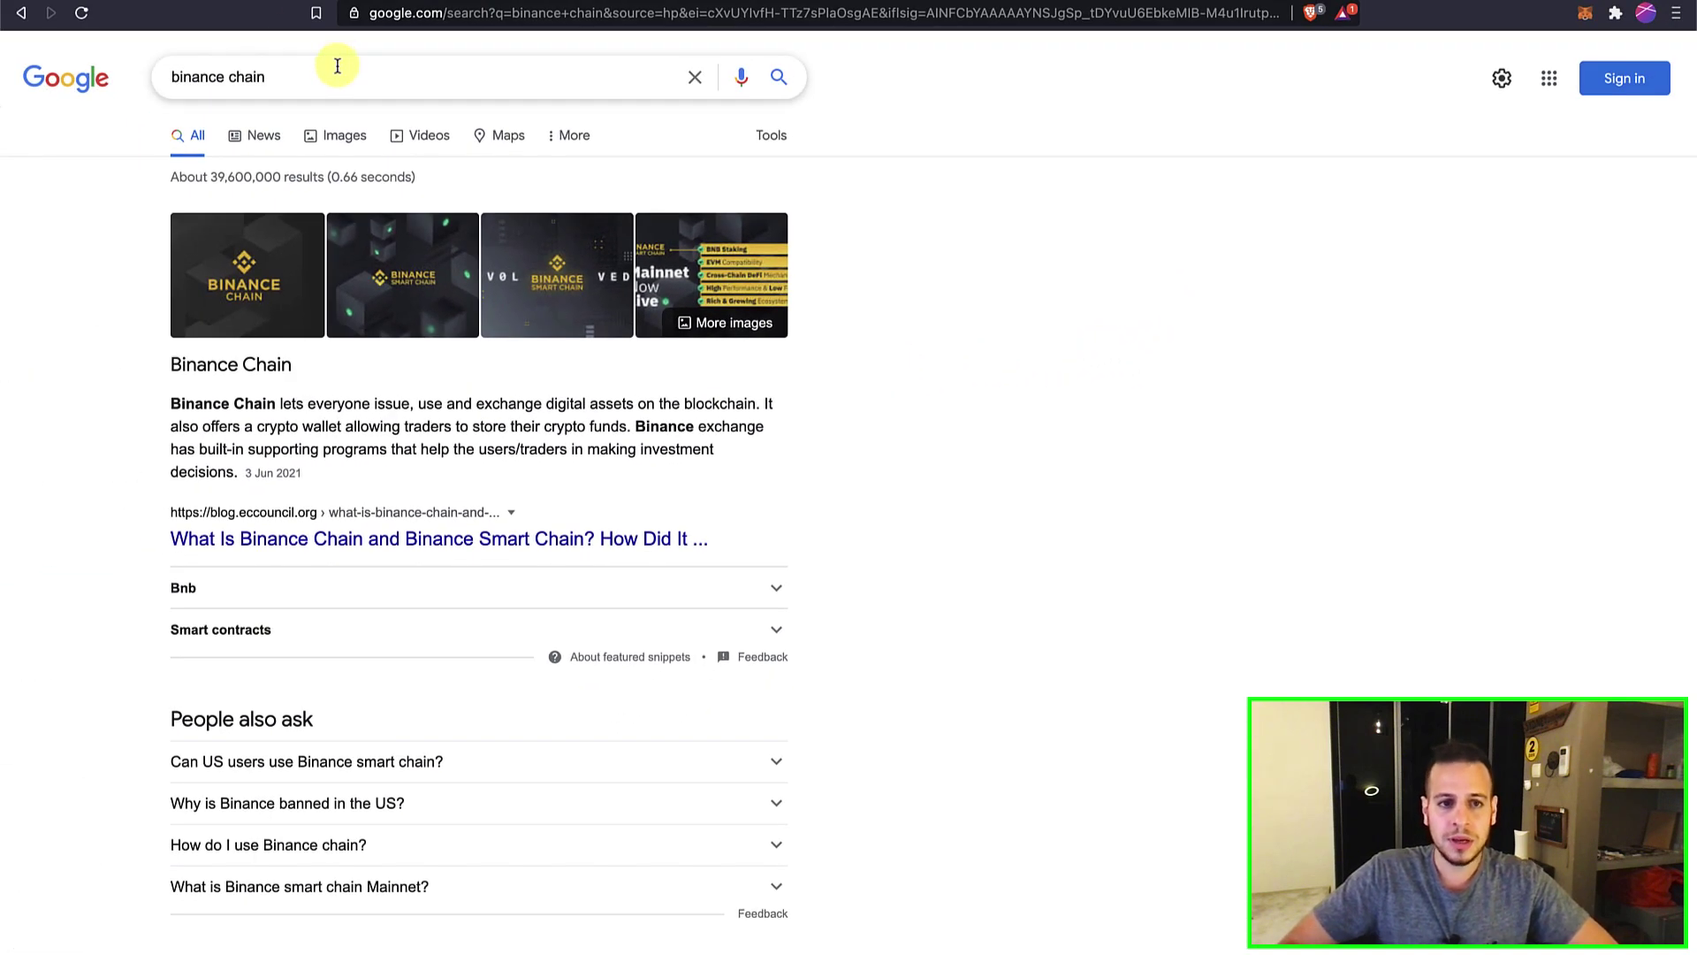
click(339, 68)
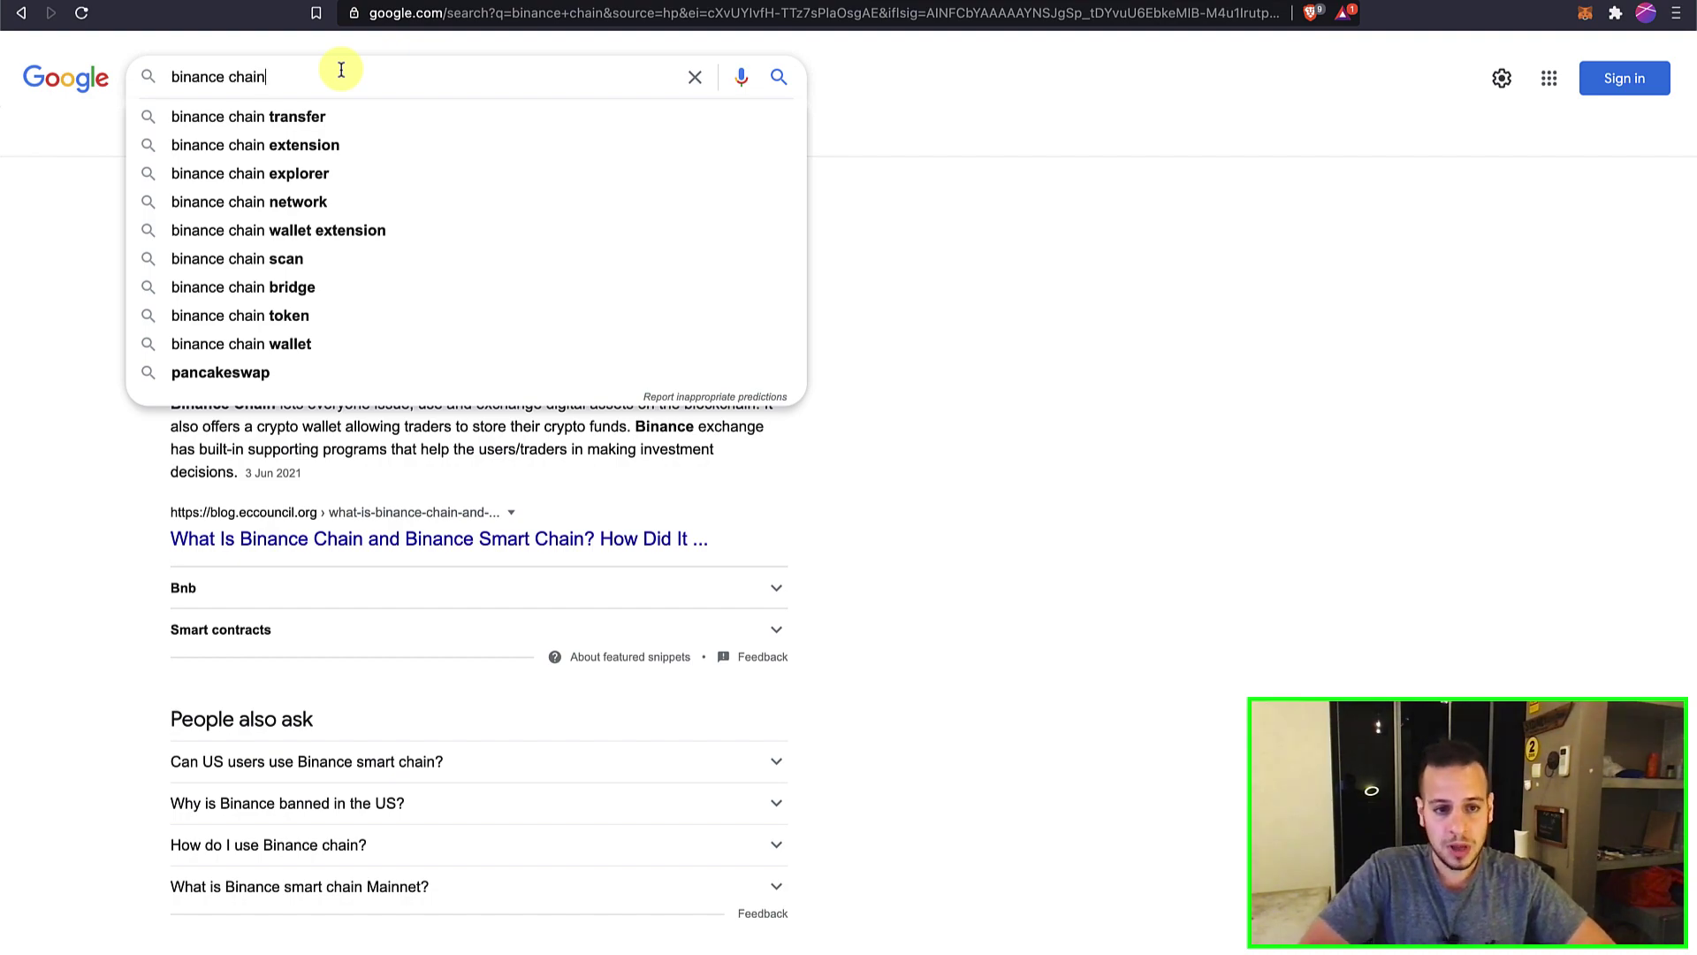
text(wallet)
key(Return)
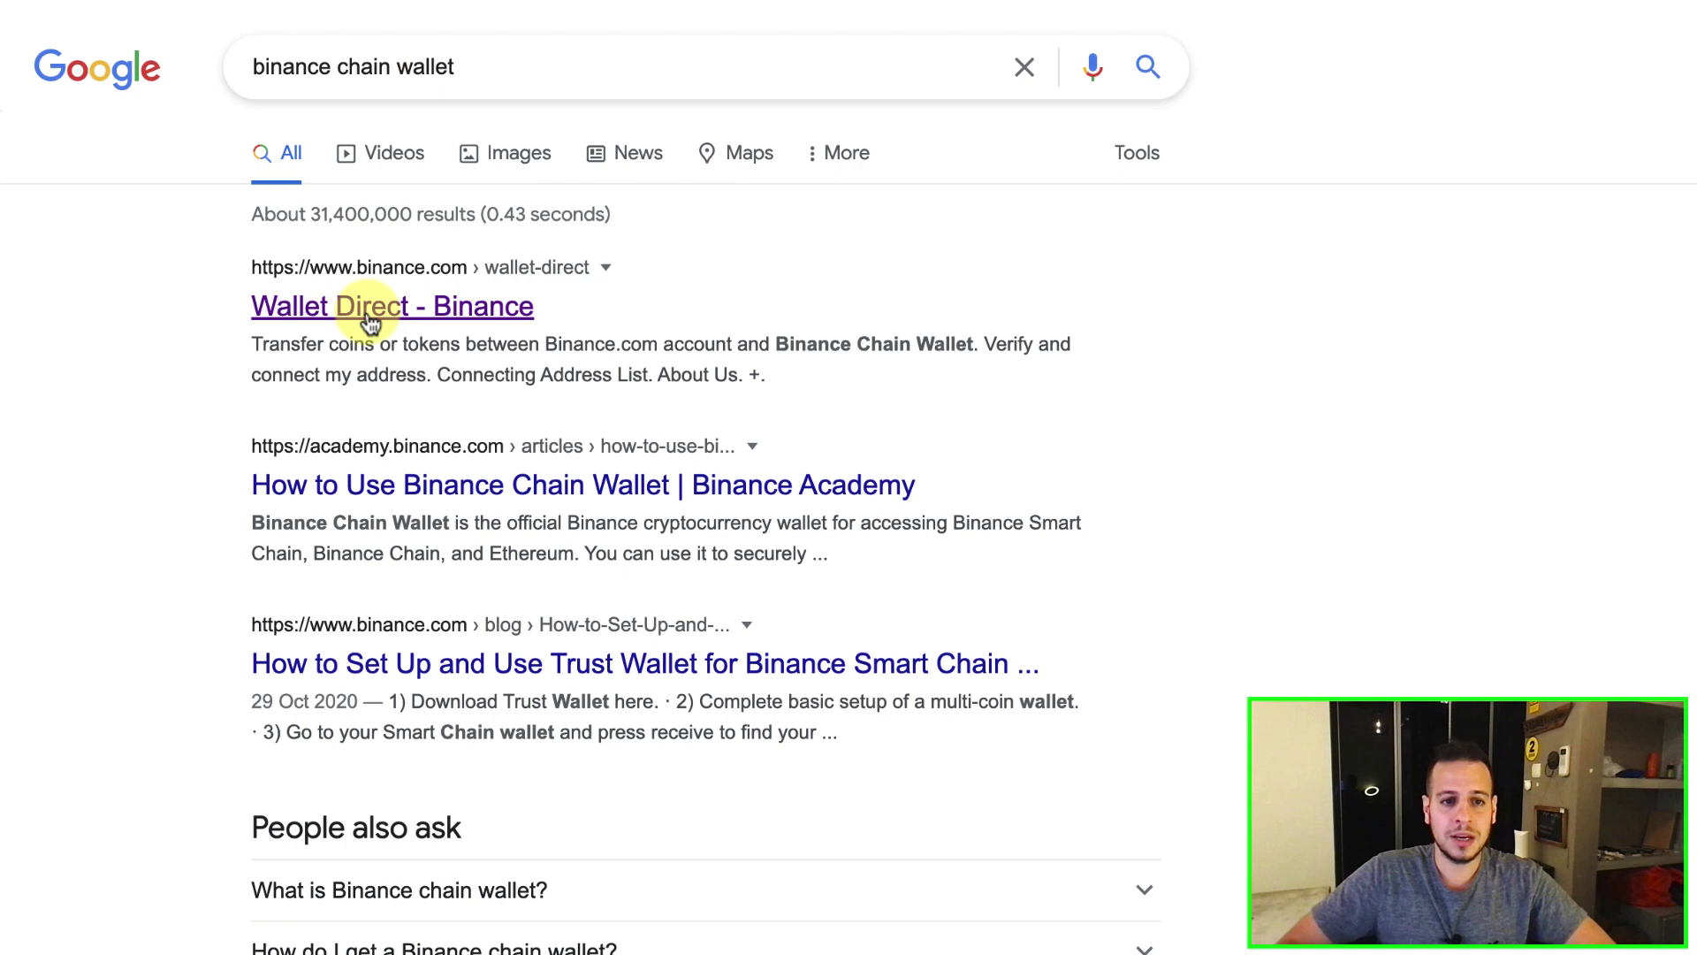
Open Wallet Direct on binance.com and follow its install extension wallet link.
click(477, 311)
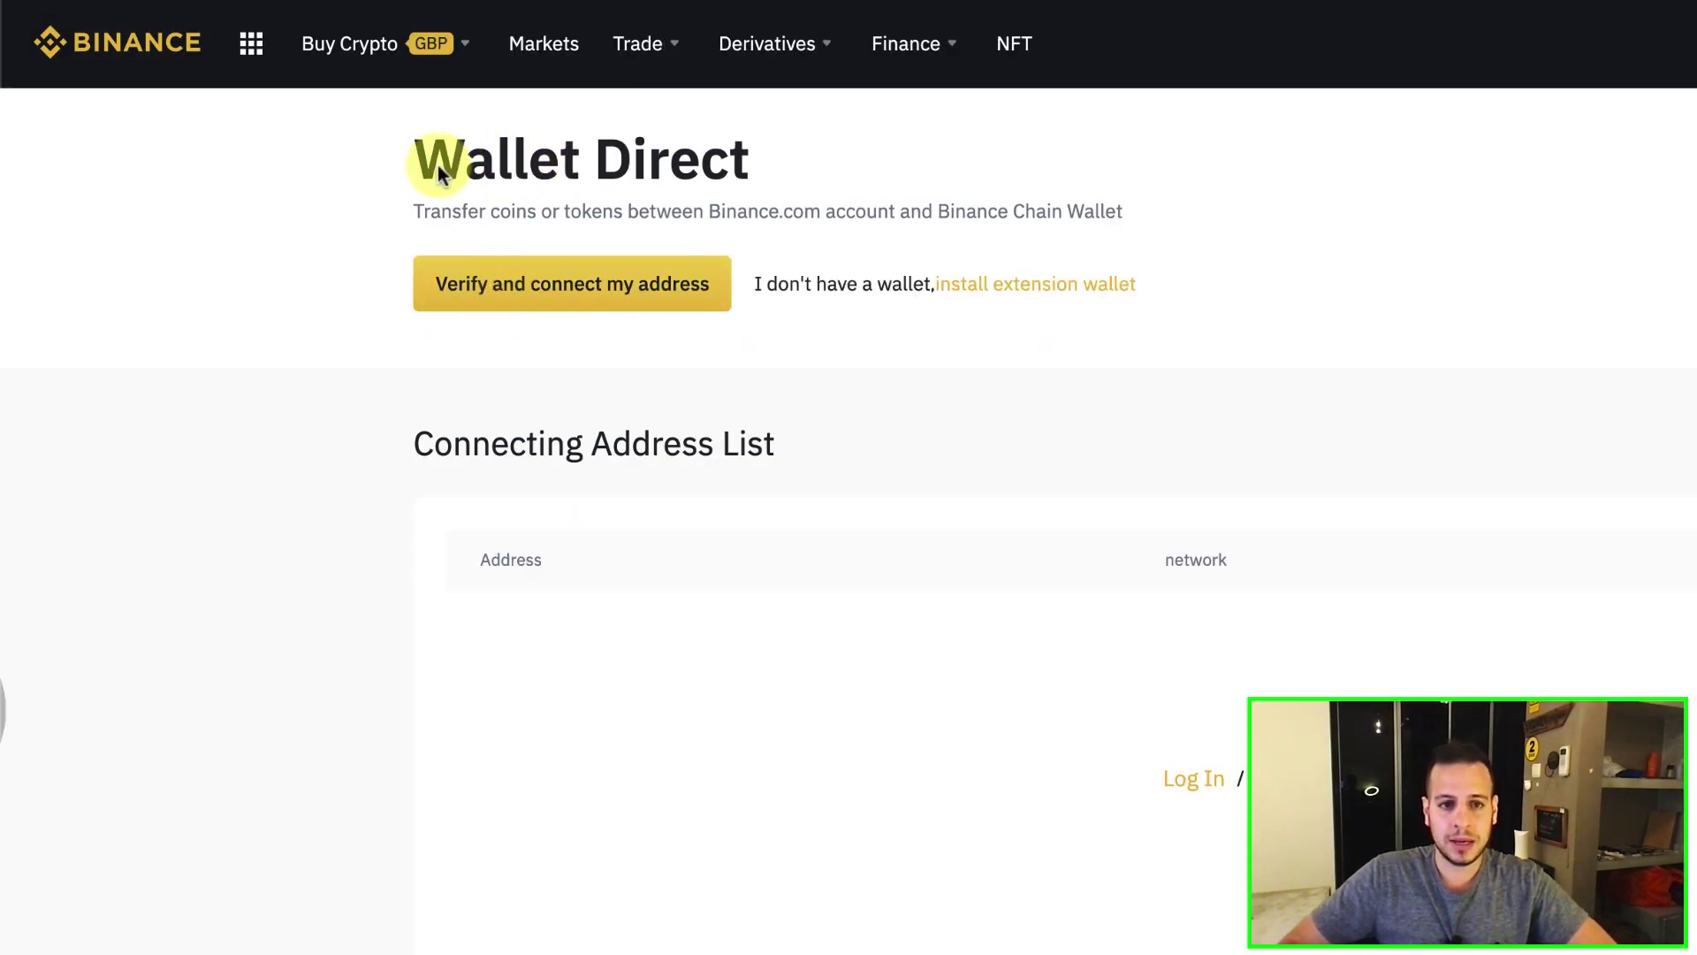
drag(439, 172, 698, 162)
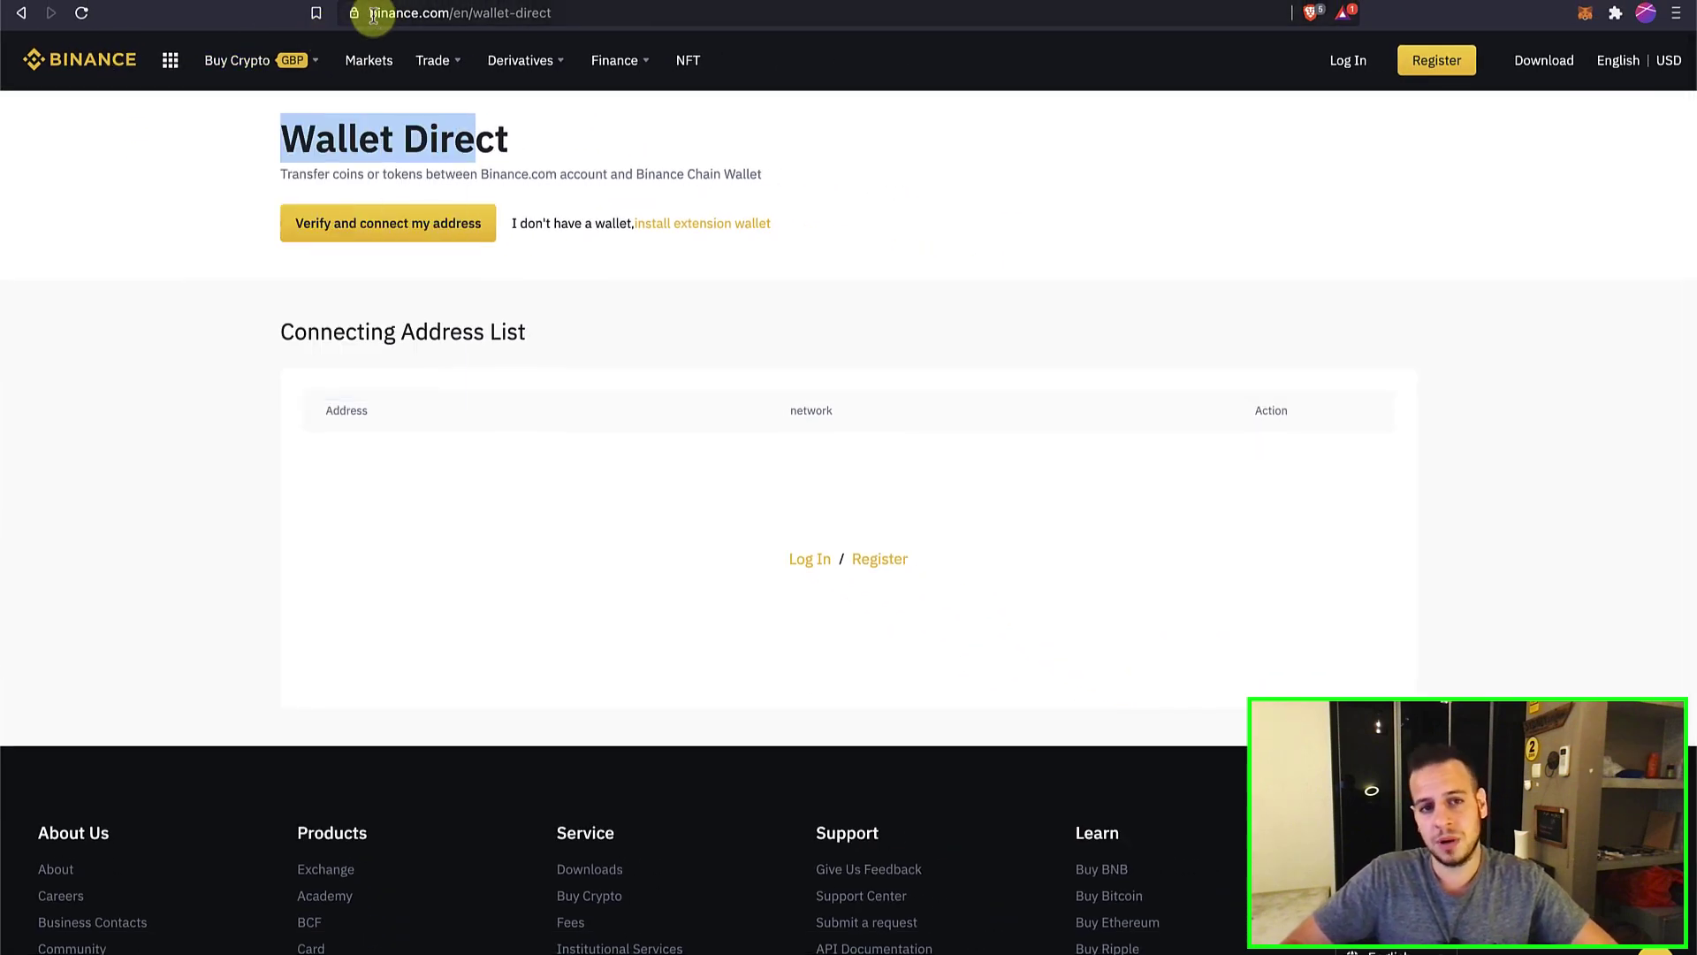
drag(373, 15, 447, 27)
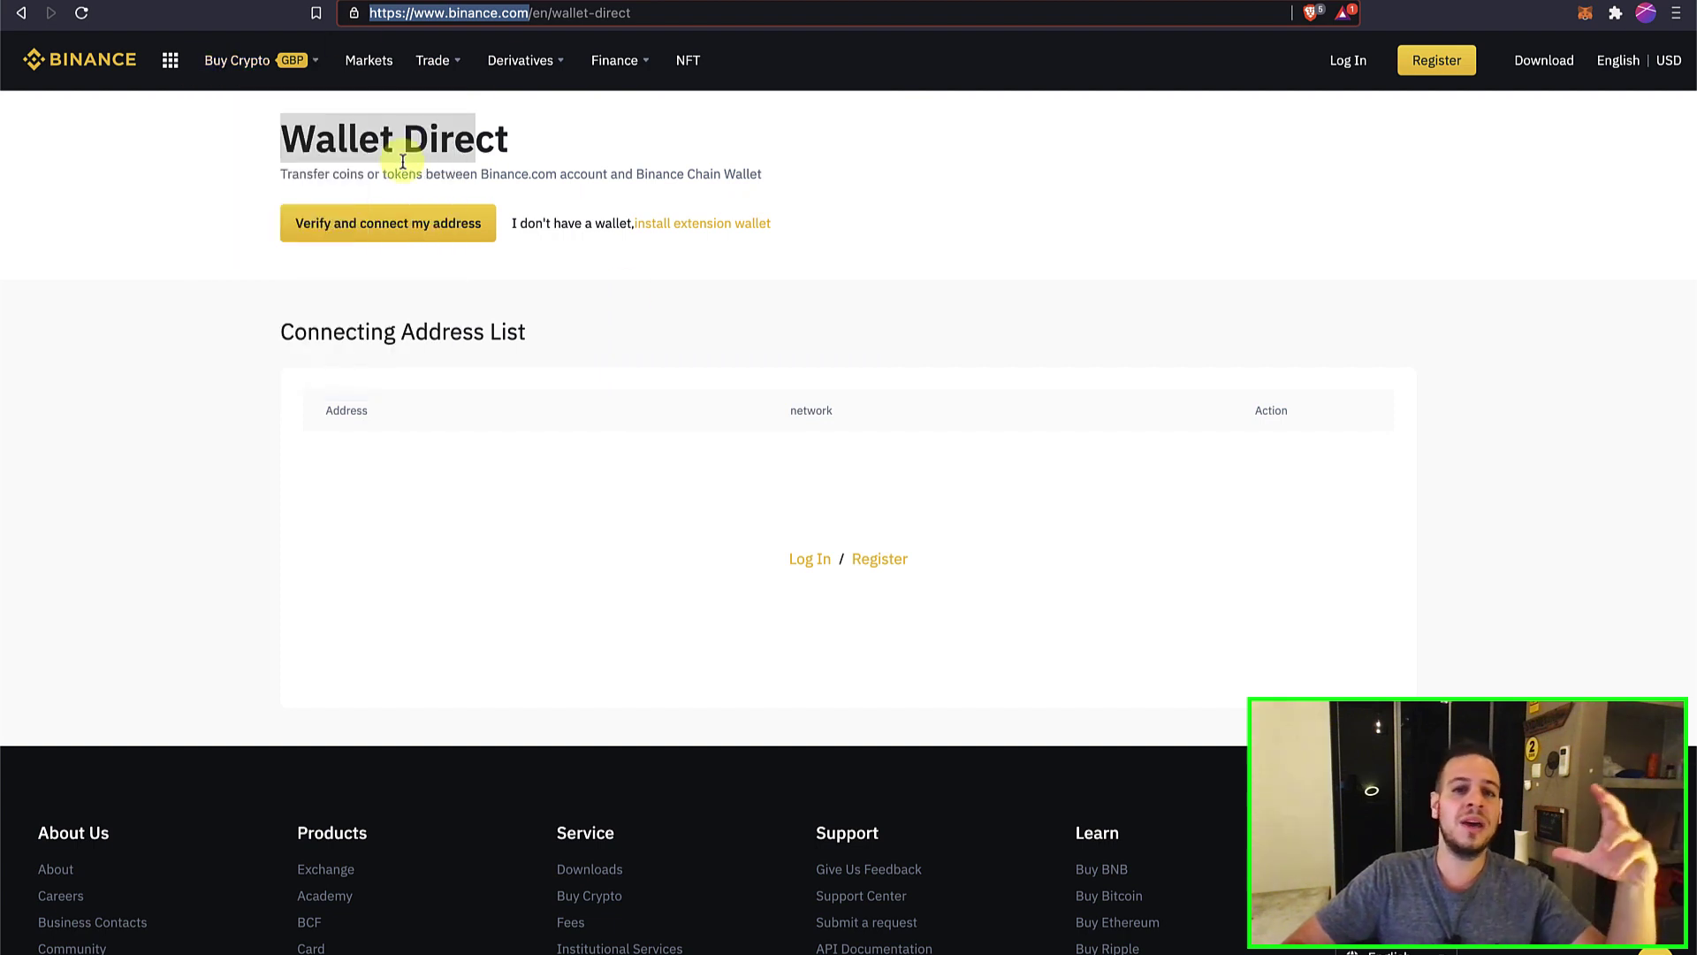
click(400, 10)
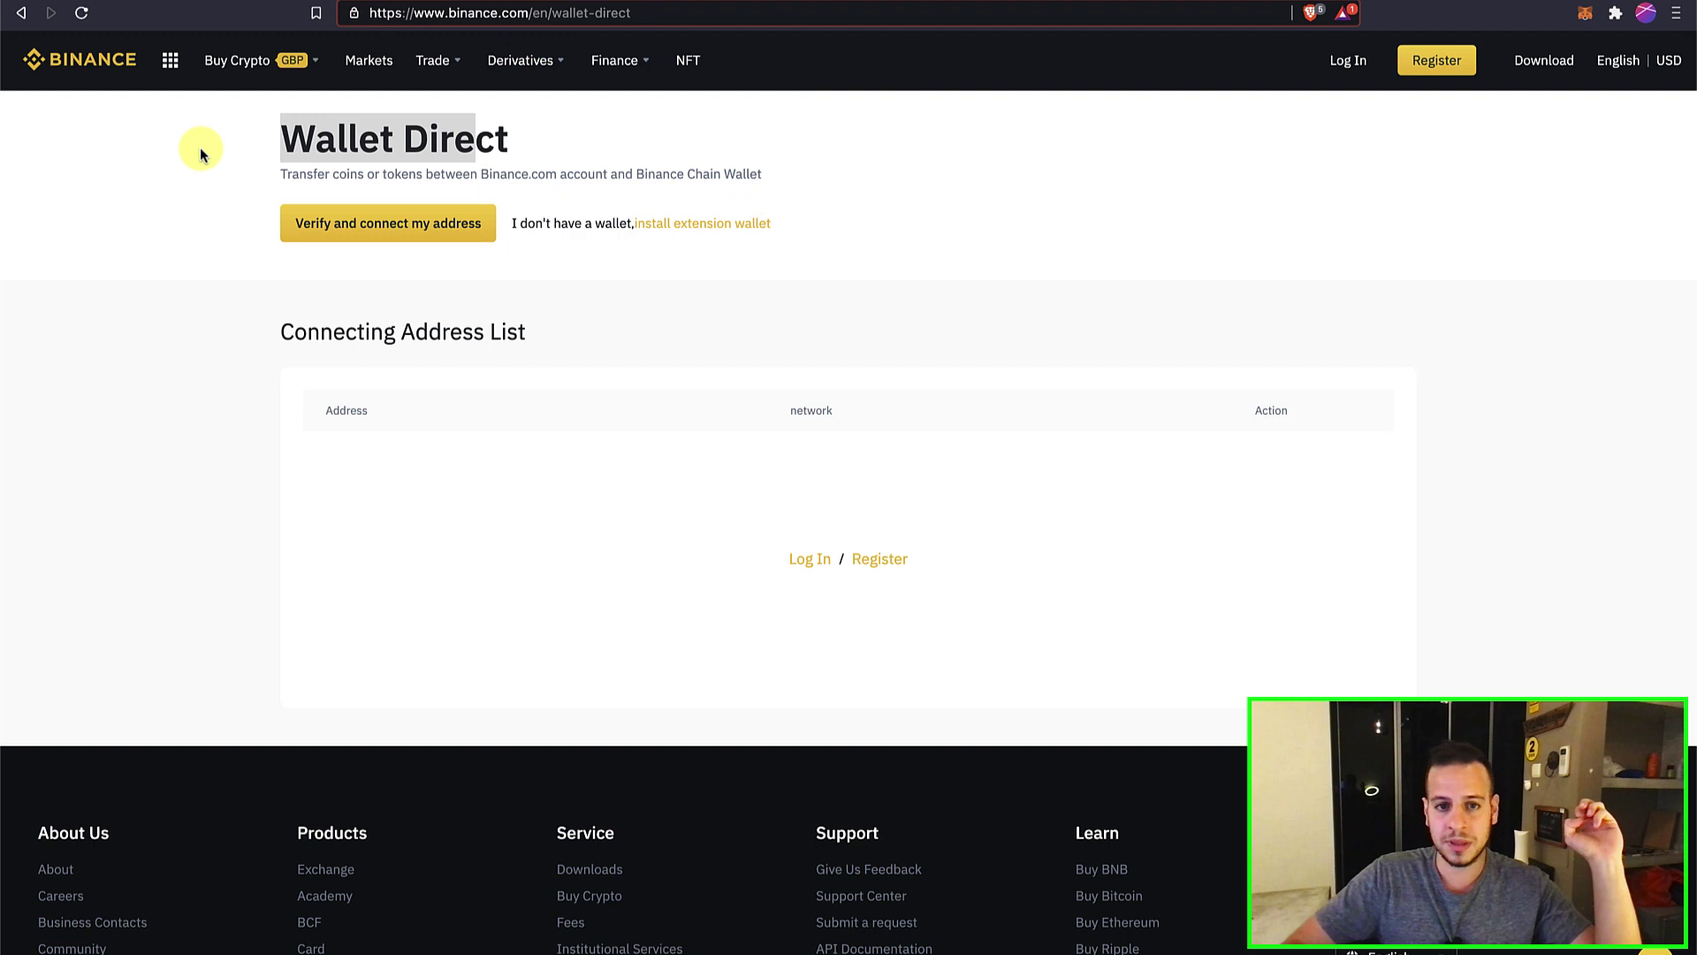
click(683, 228)
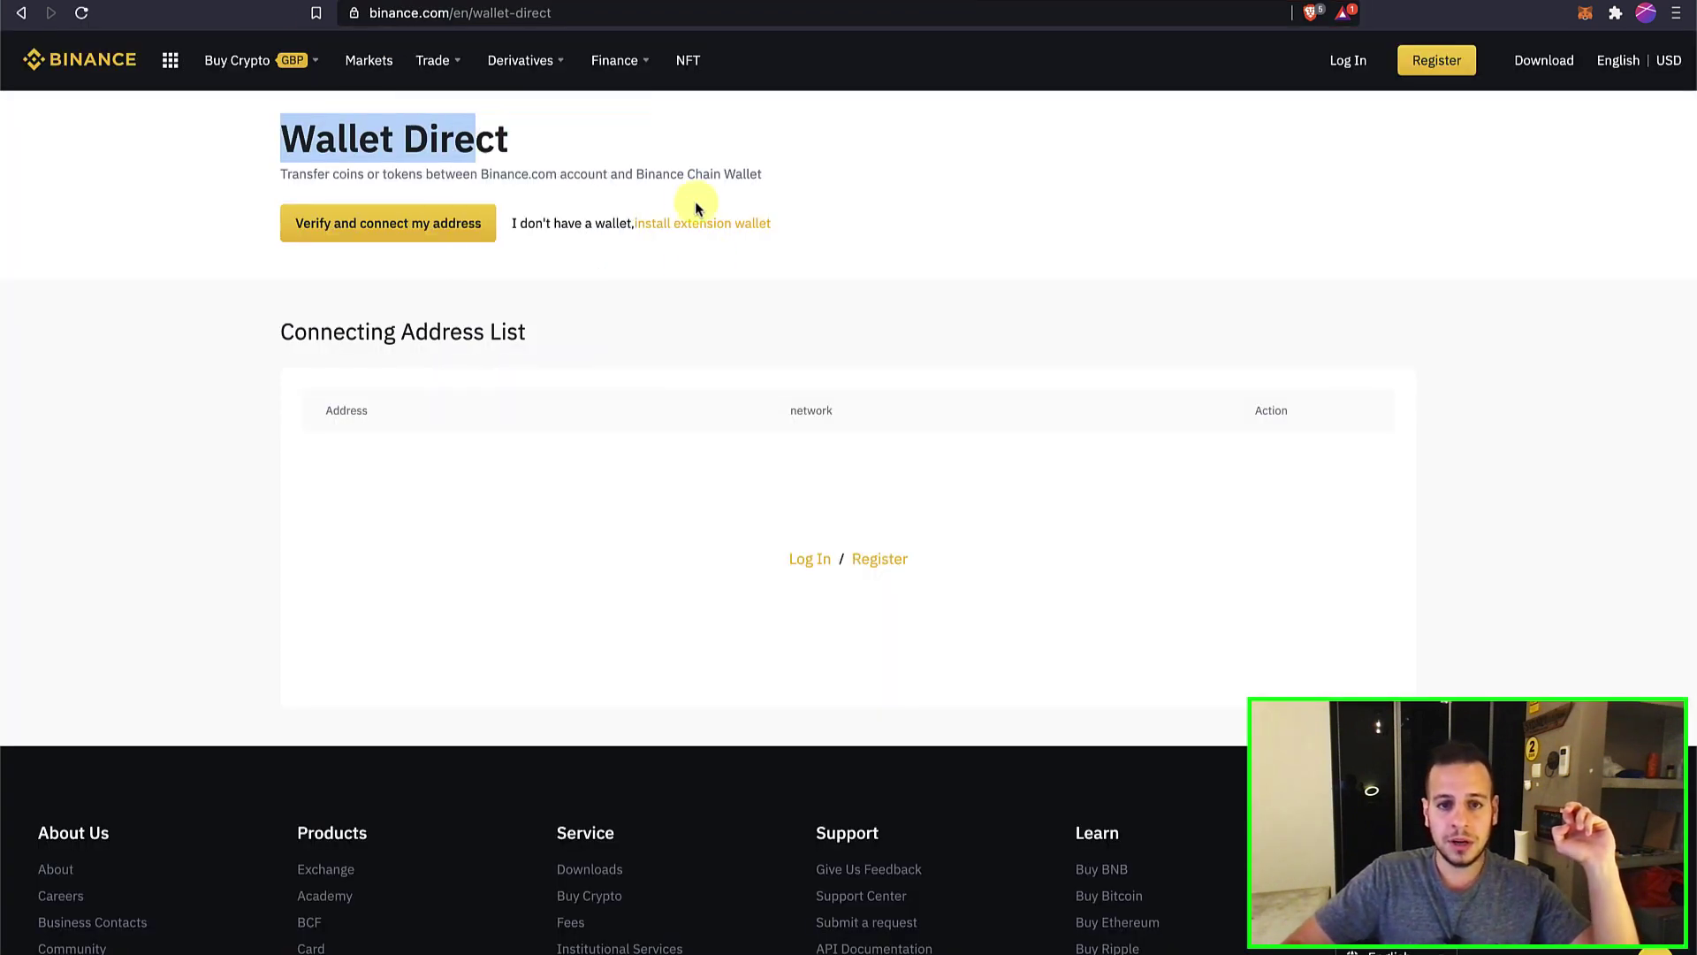
click(688, 228)
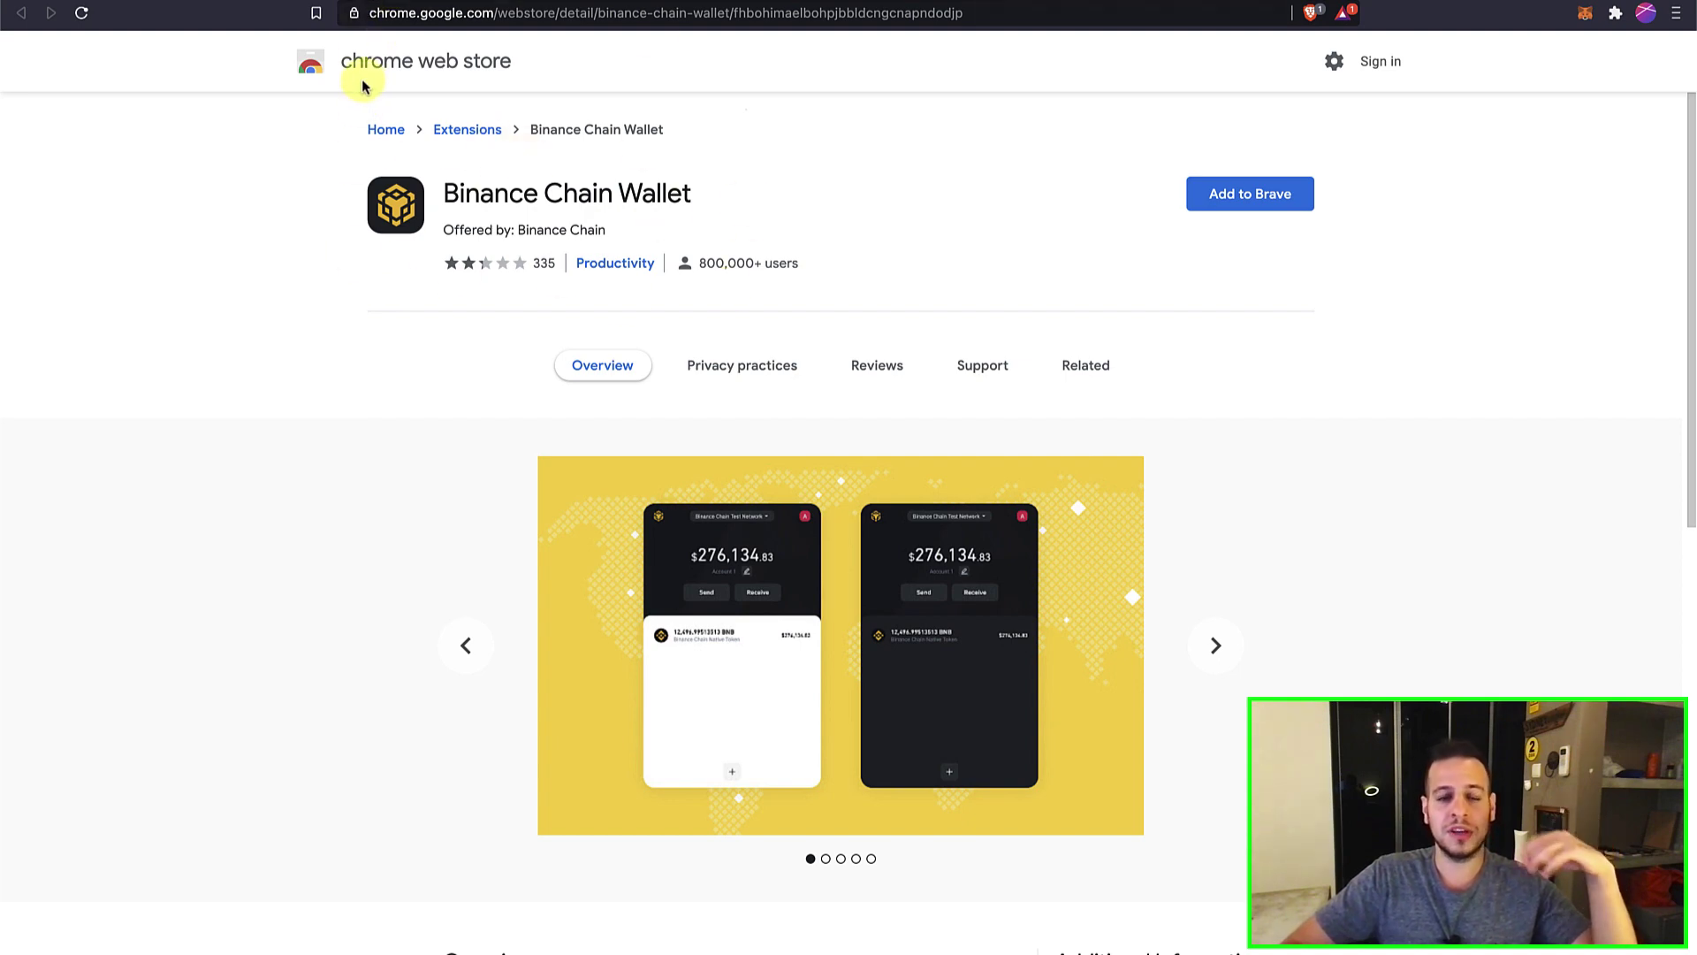
Add the Binance Chain Wallet extension to Brave and pin it to the toolbar.
click(1241, 203)
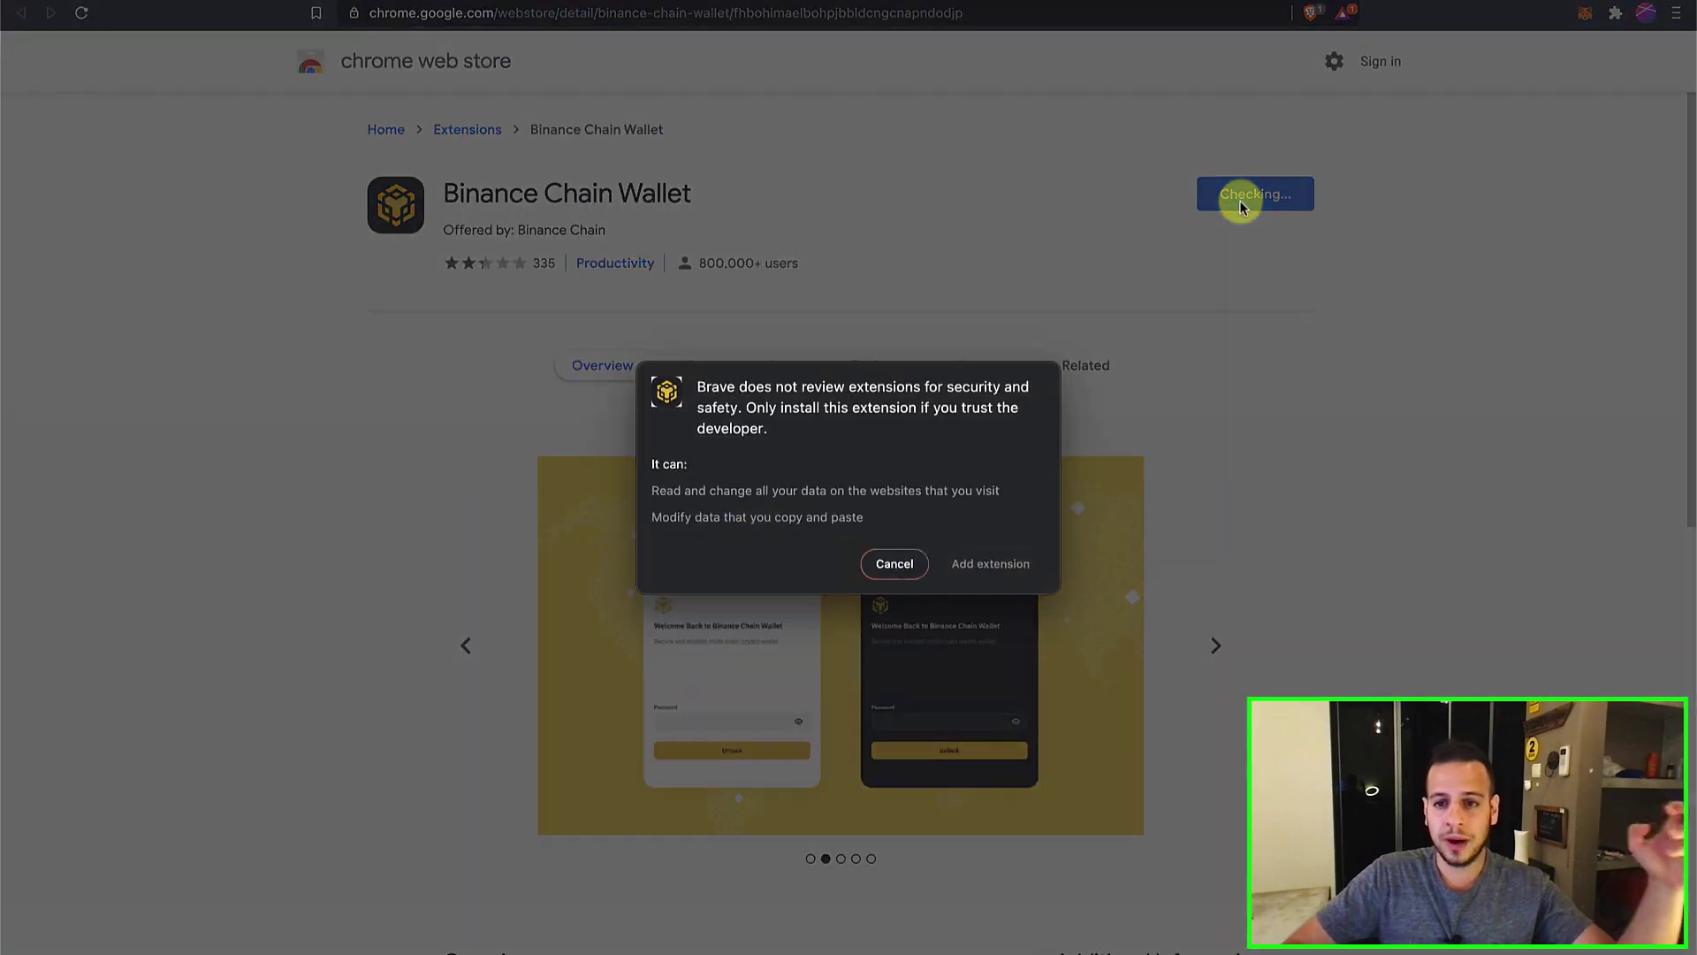
click(978, 562)
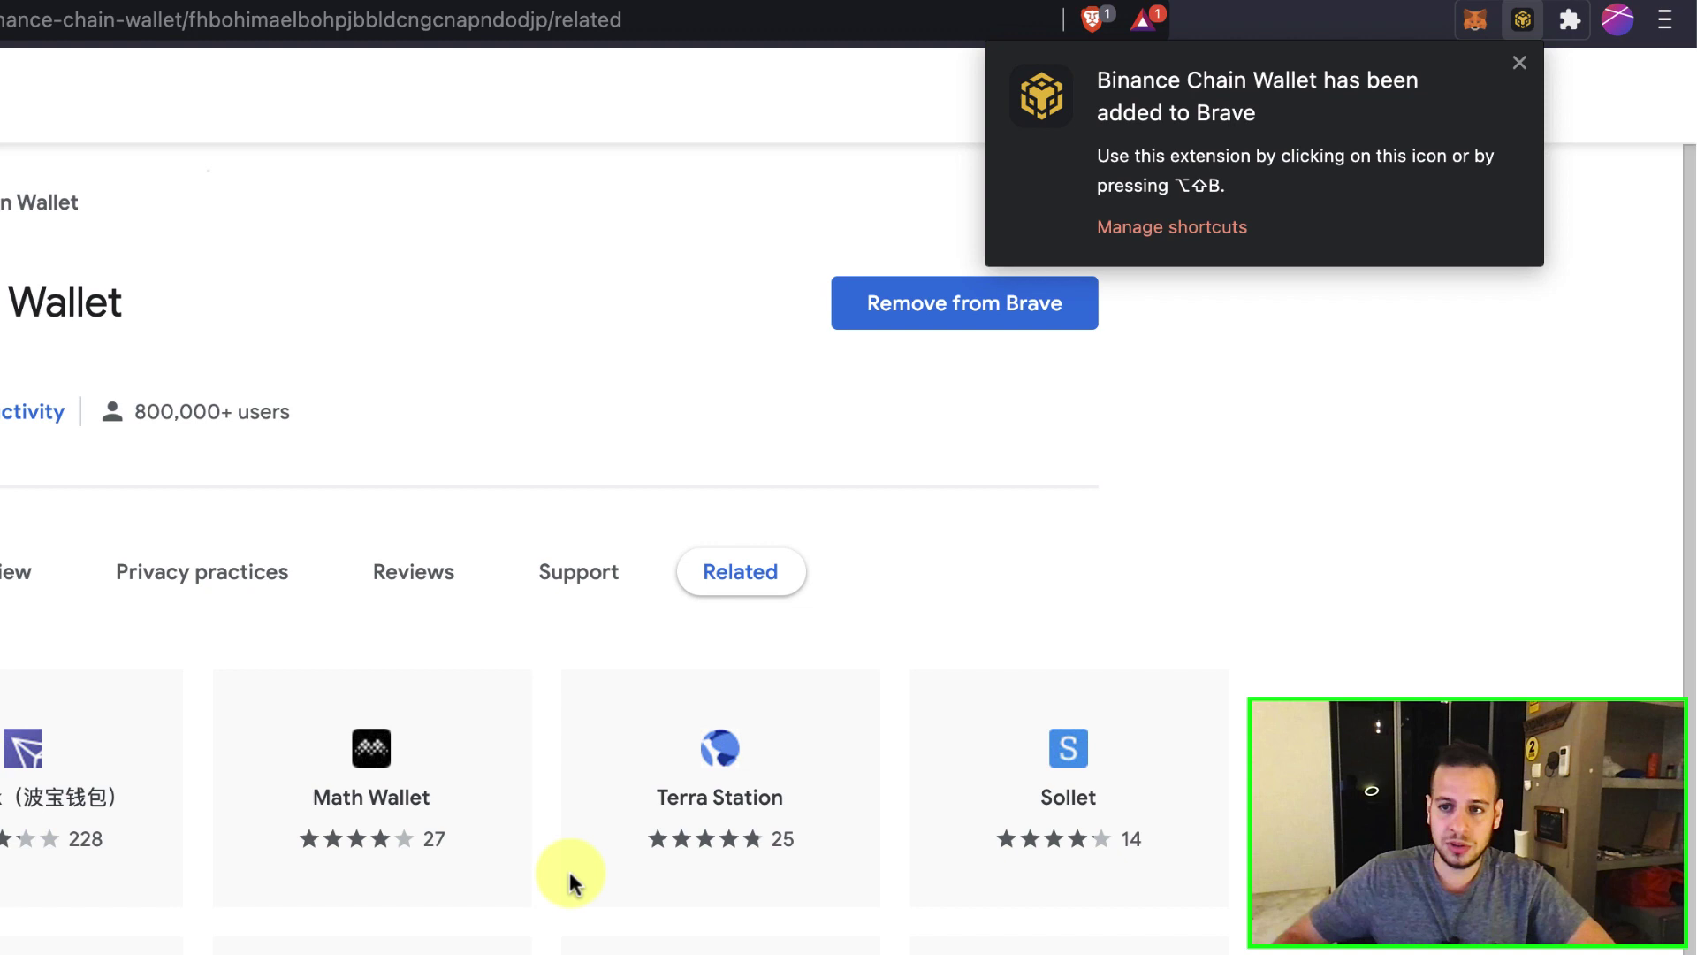
click(1525, 25)
click(1569, 21)
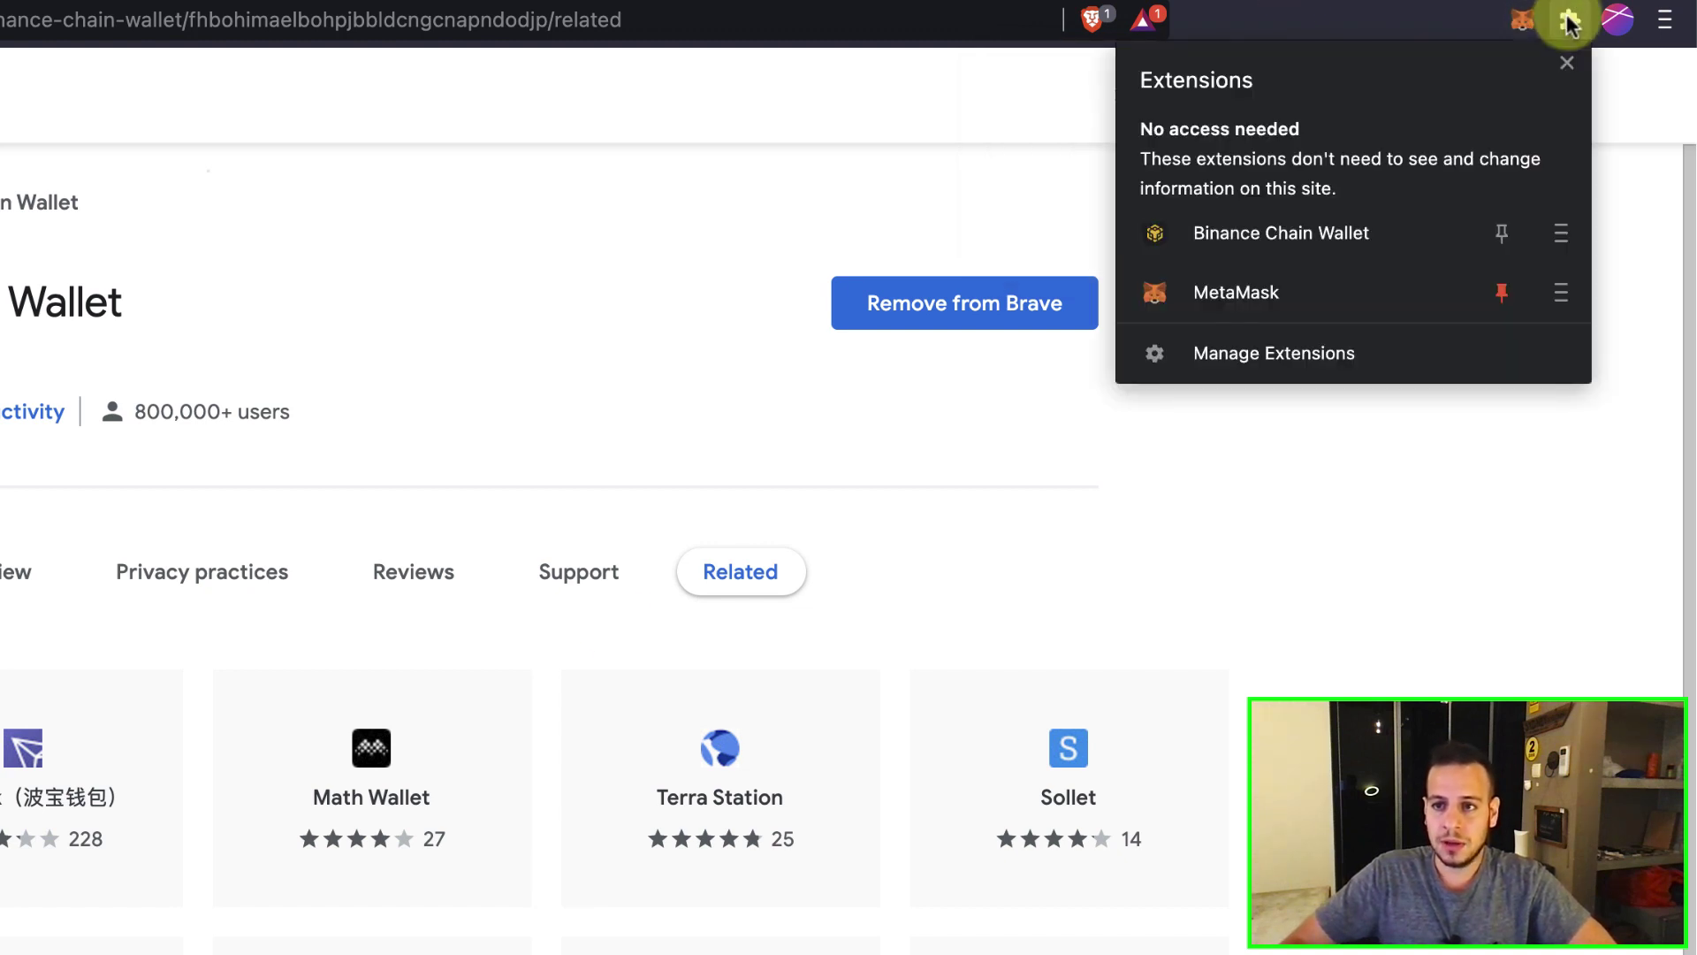
click(1502, 232)
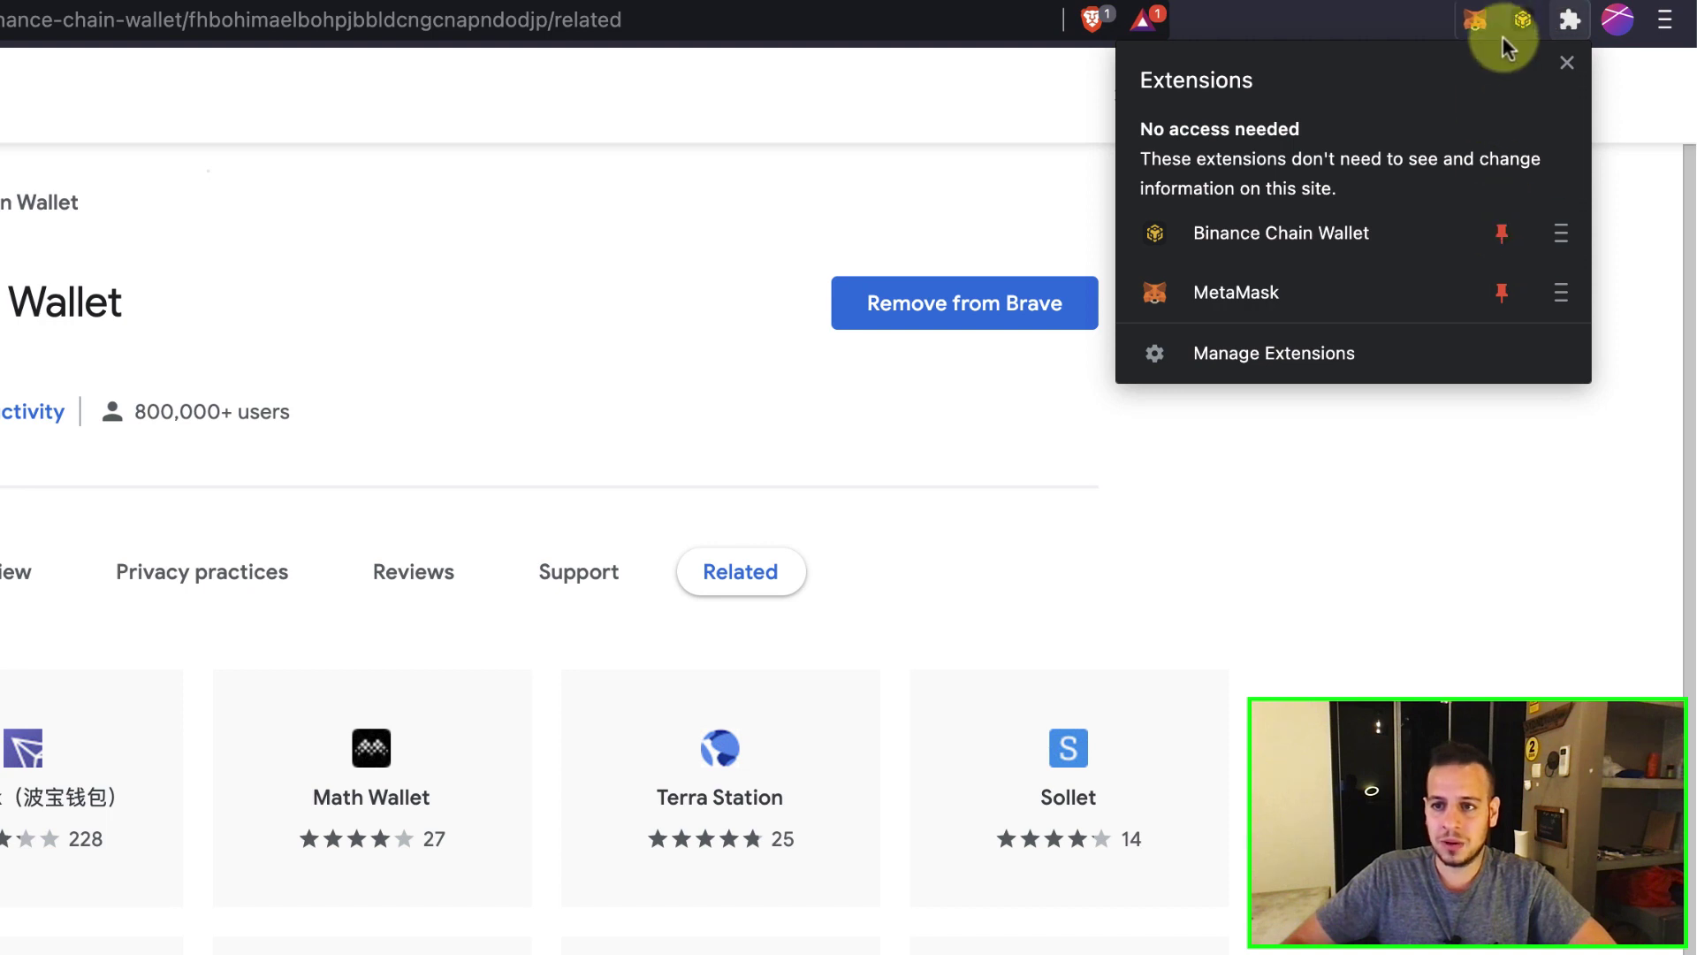
click(1515, 27)
click(1517, 23)
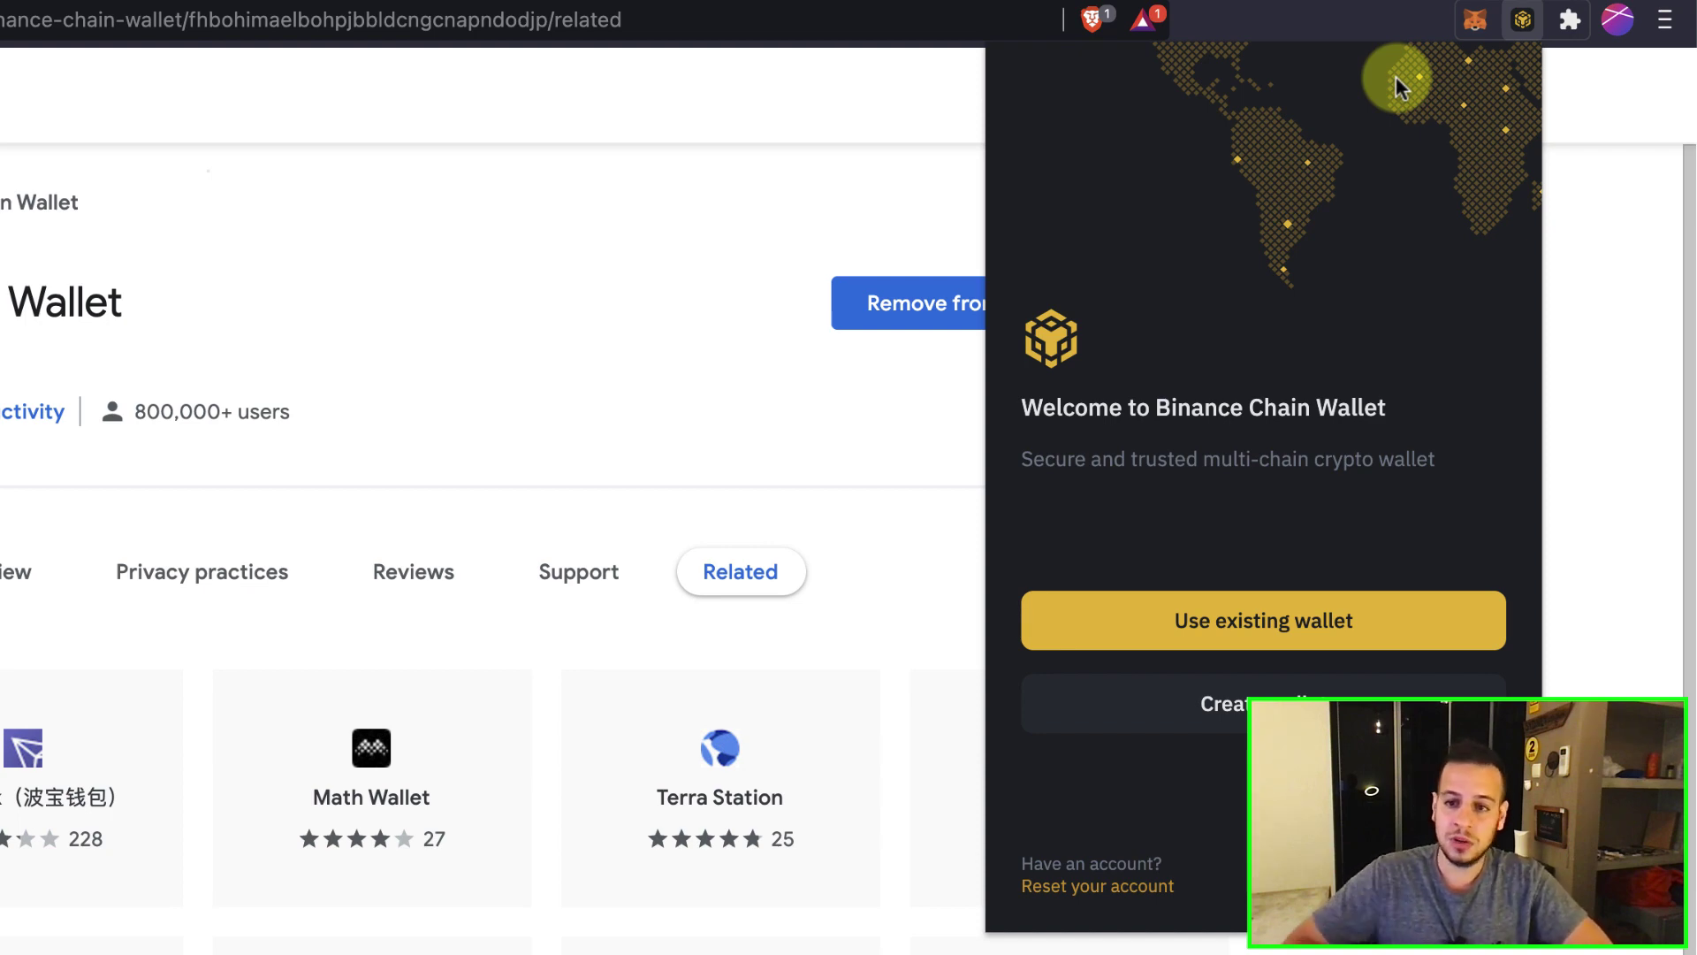
Create a wallet with a generated seed phrase, entering and confirming a wallet password.
click(1219, 708)
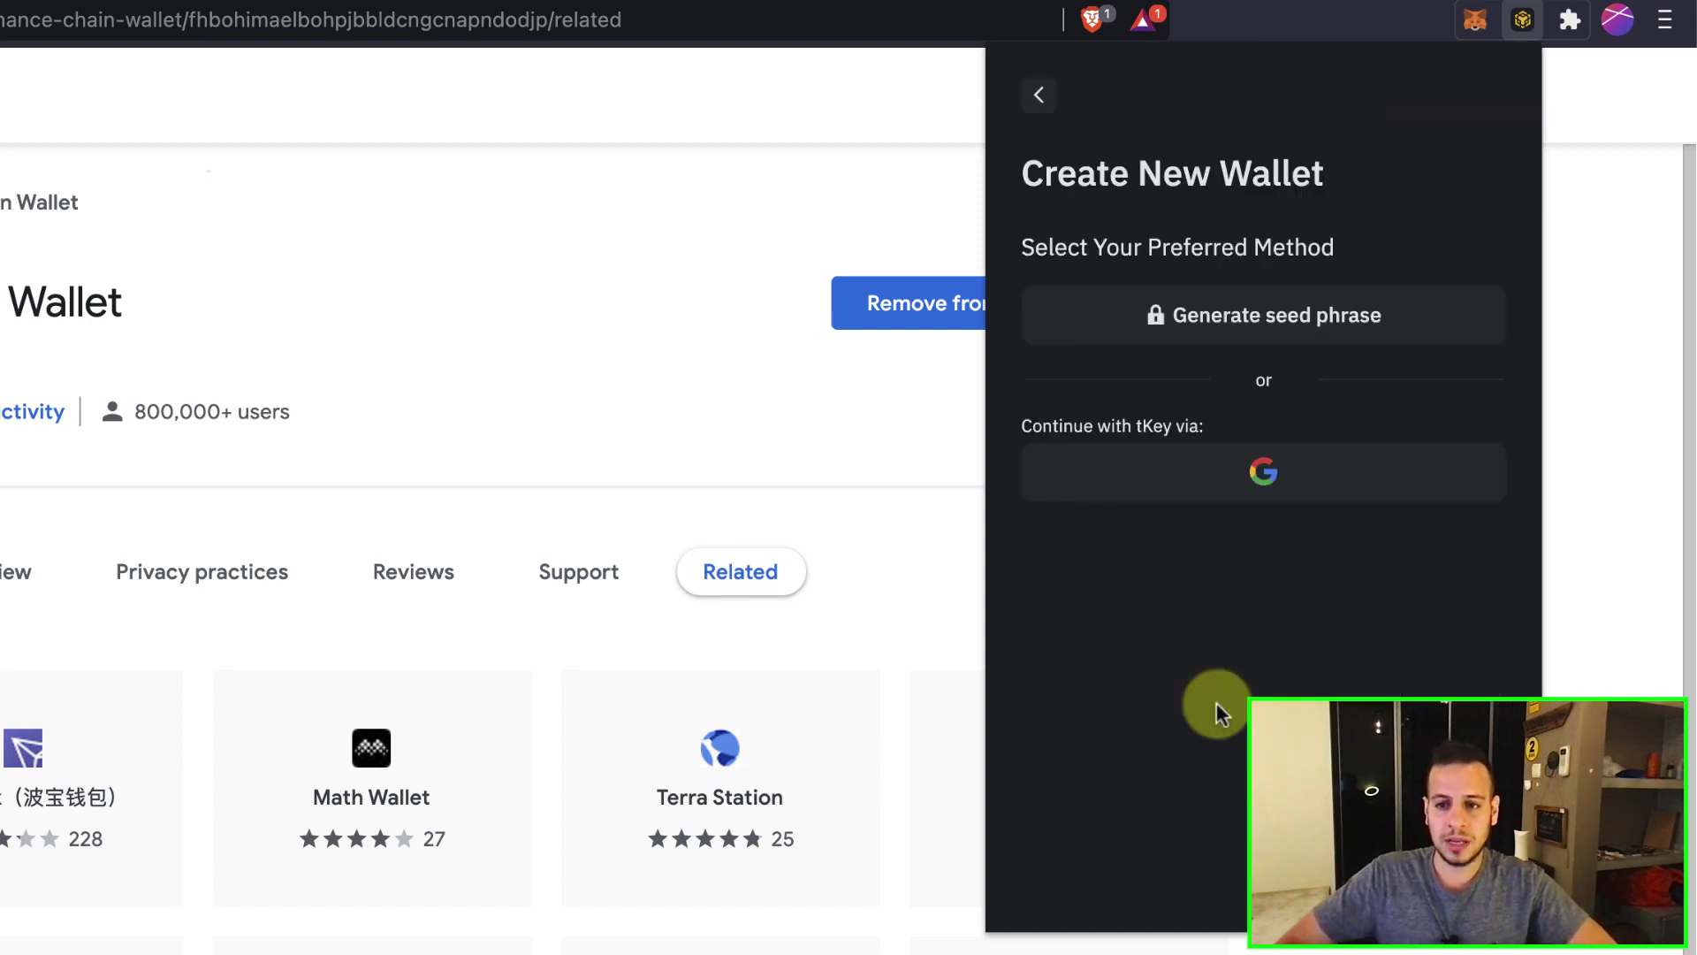
click(1185, 329)
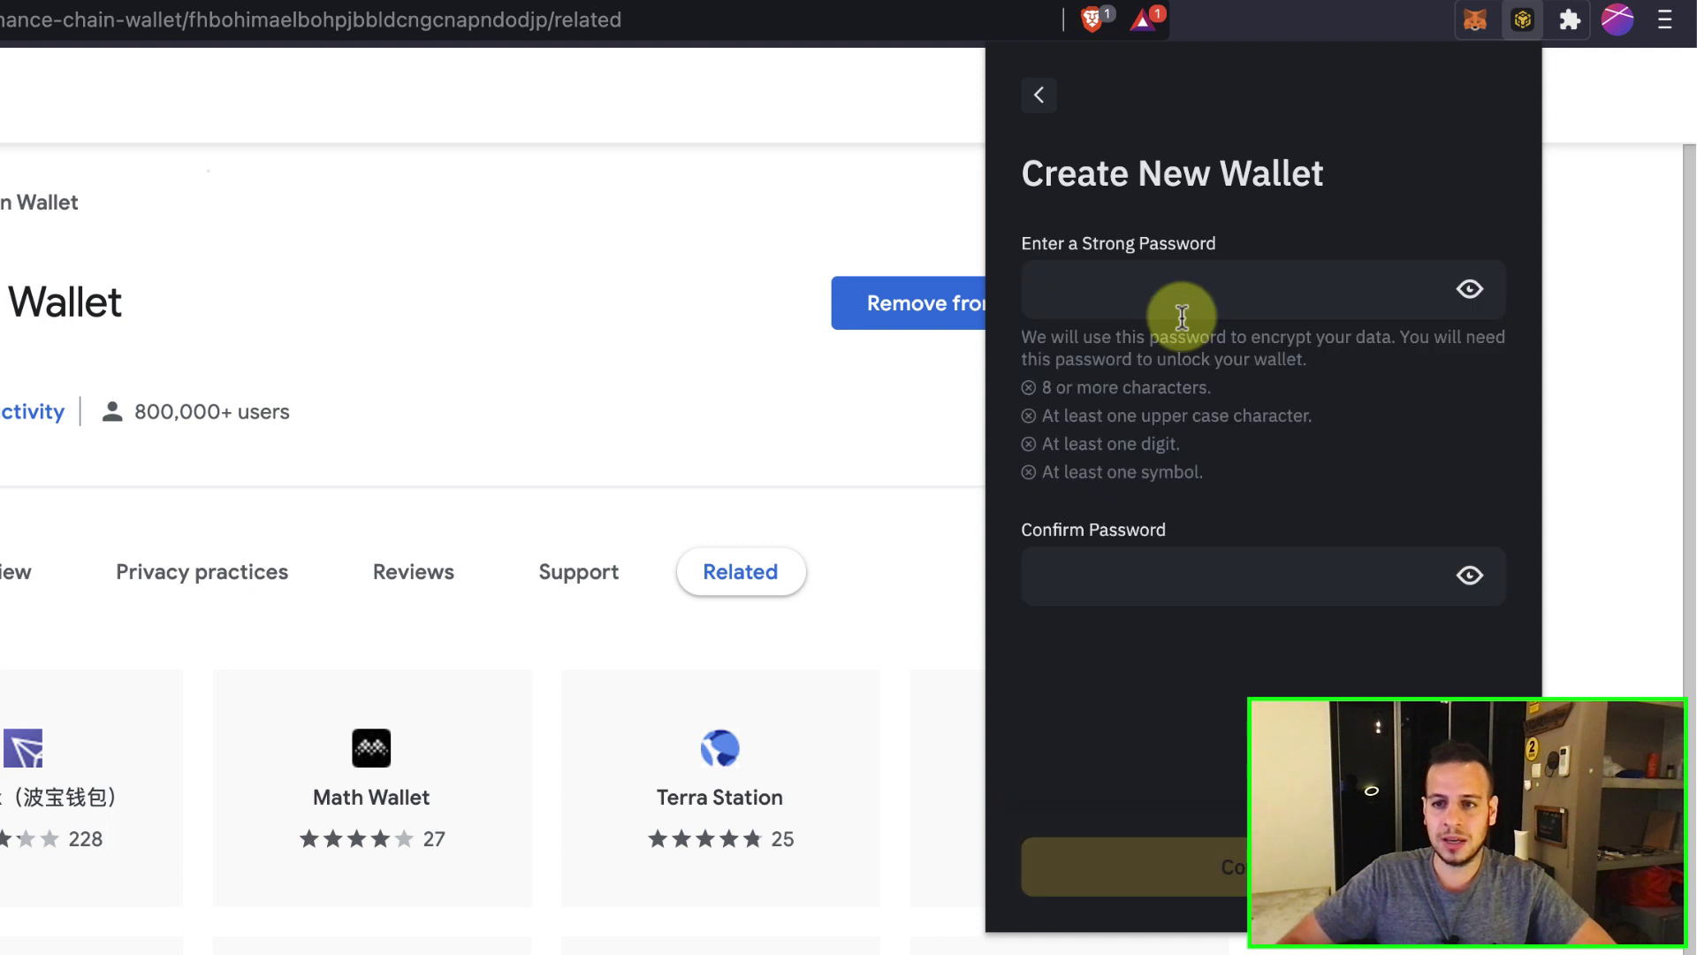
click(1177, 313)
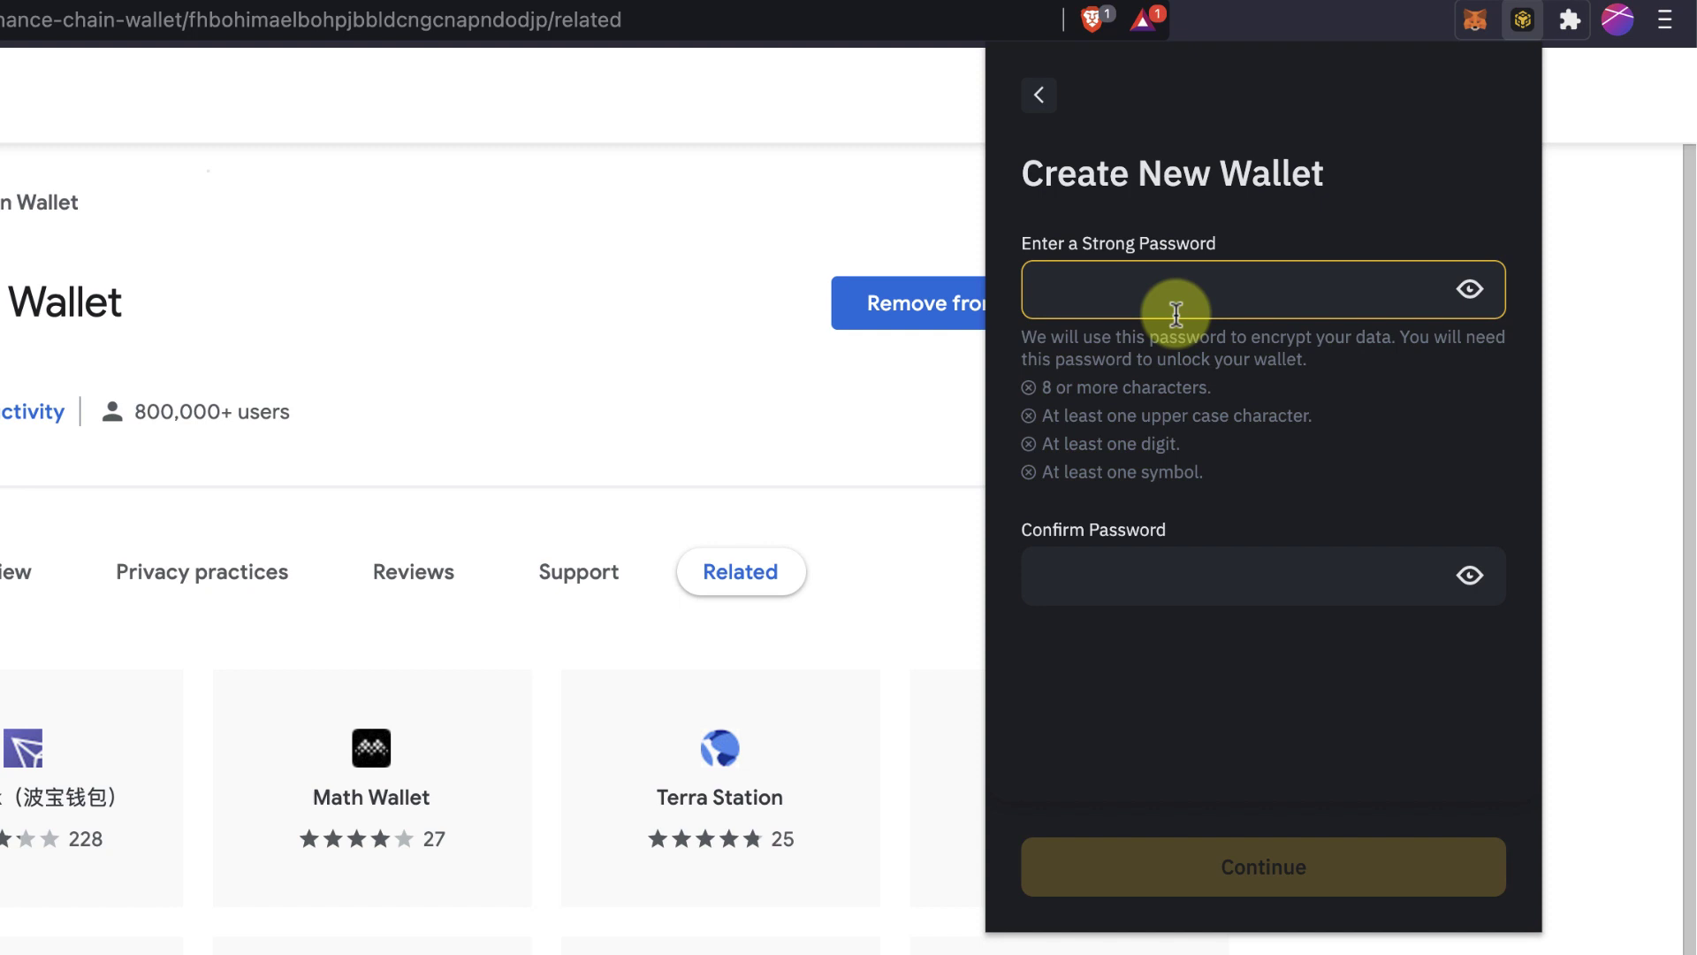
text(••••••••)
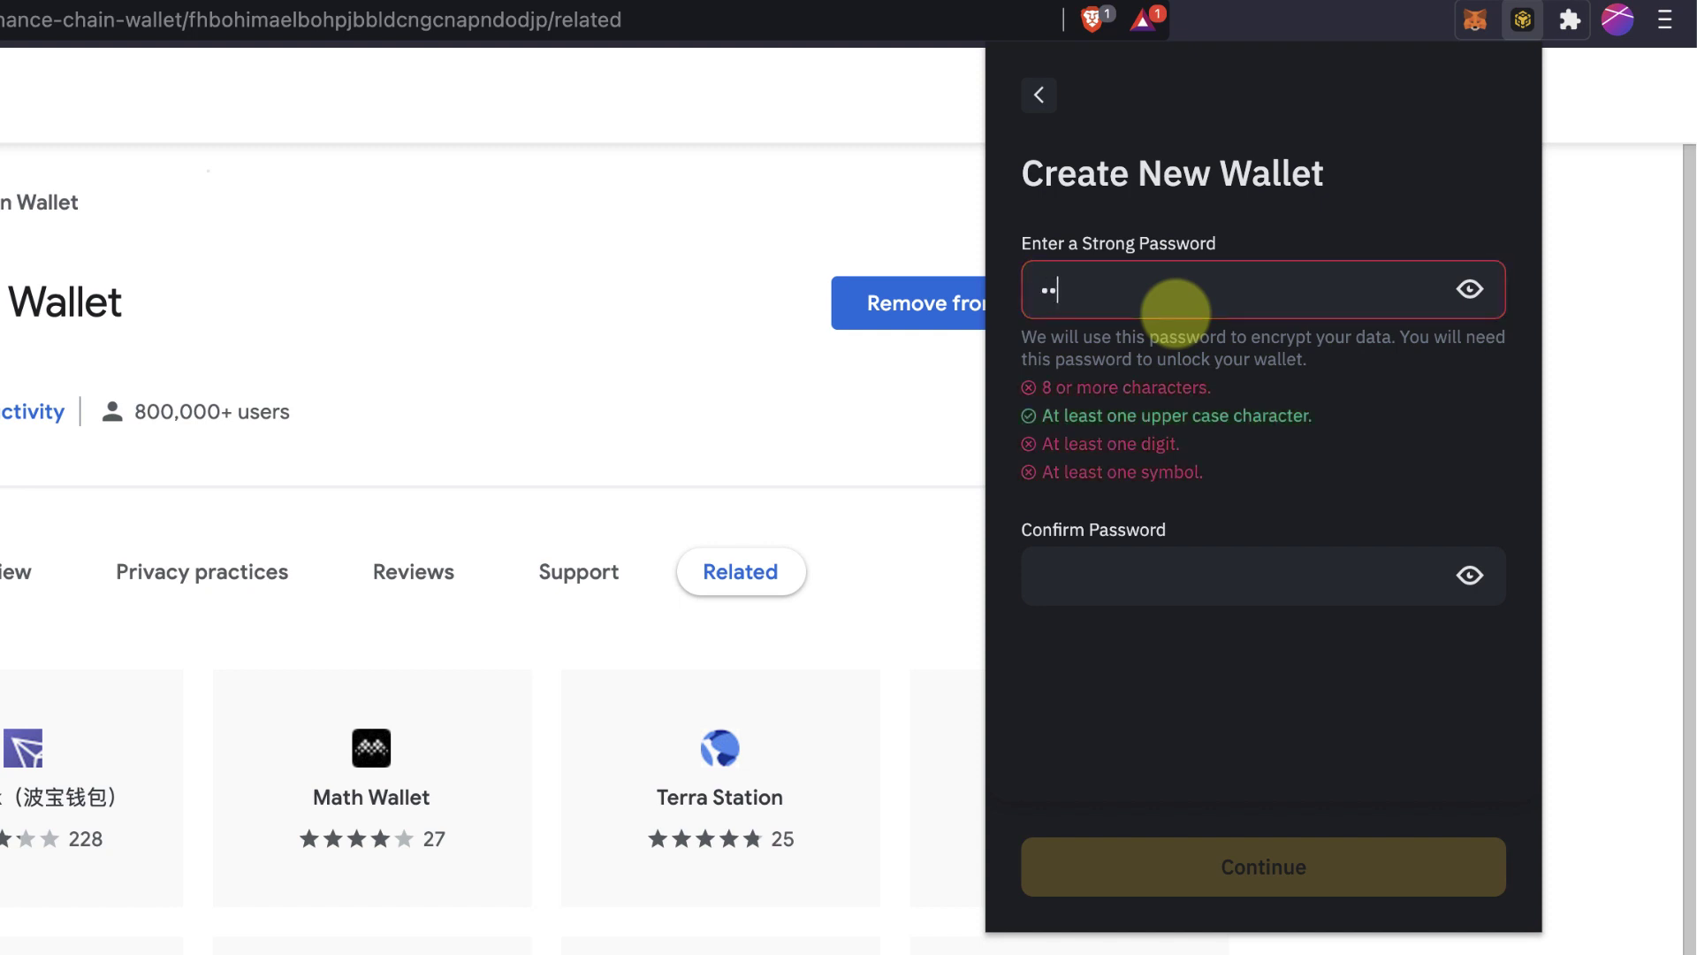
text(•)
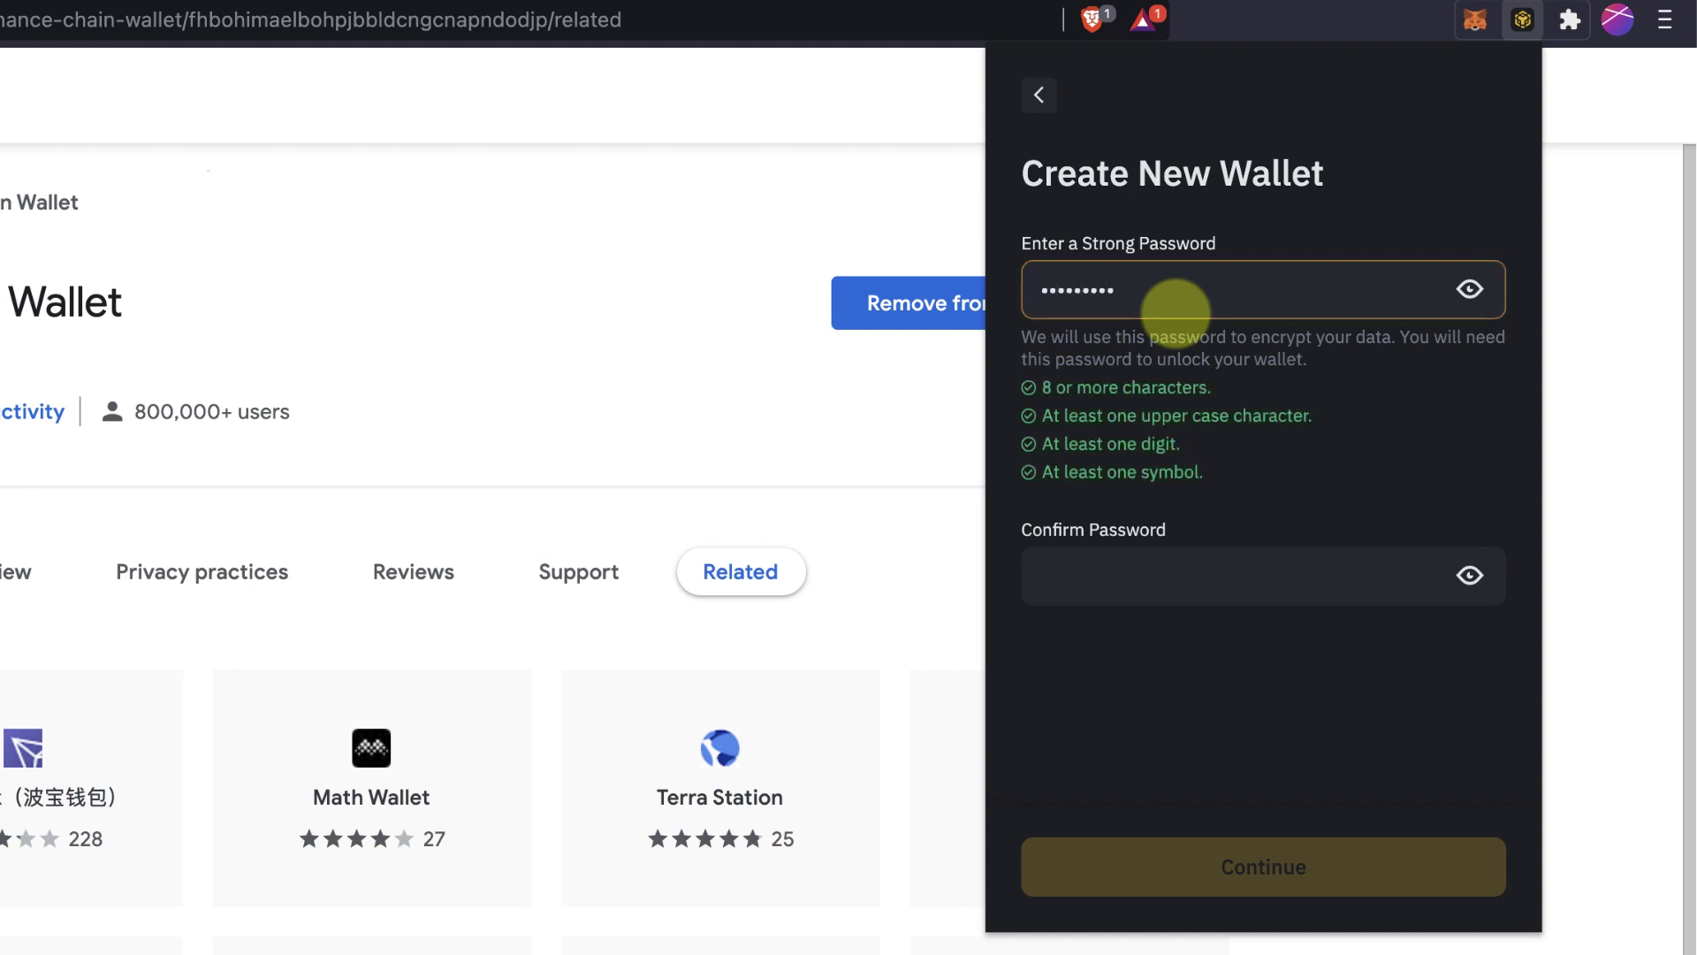
key(Tab)
text(•••••••••)
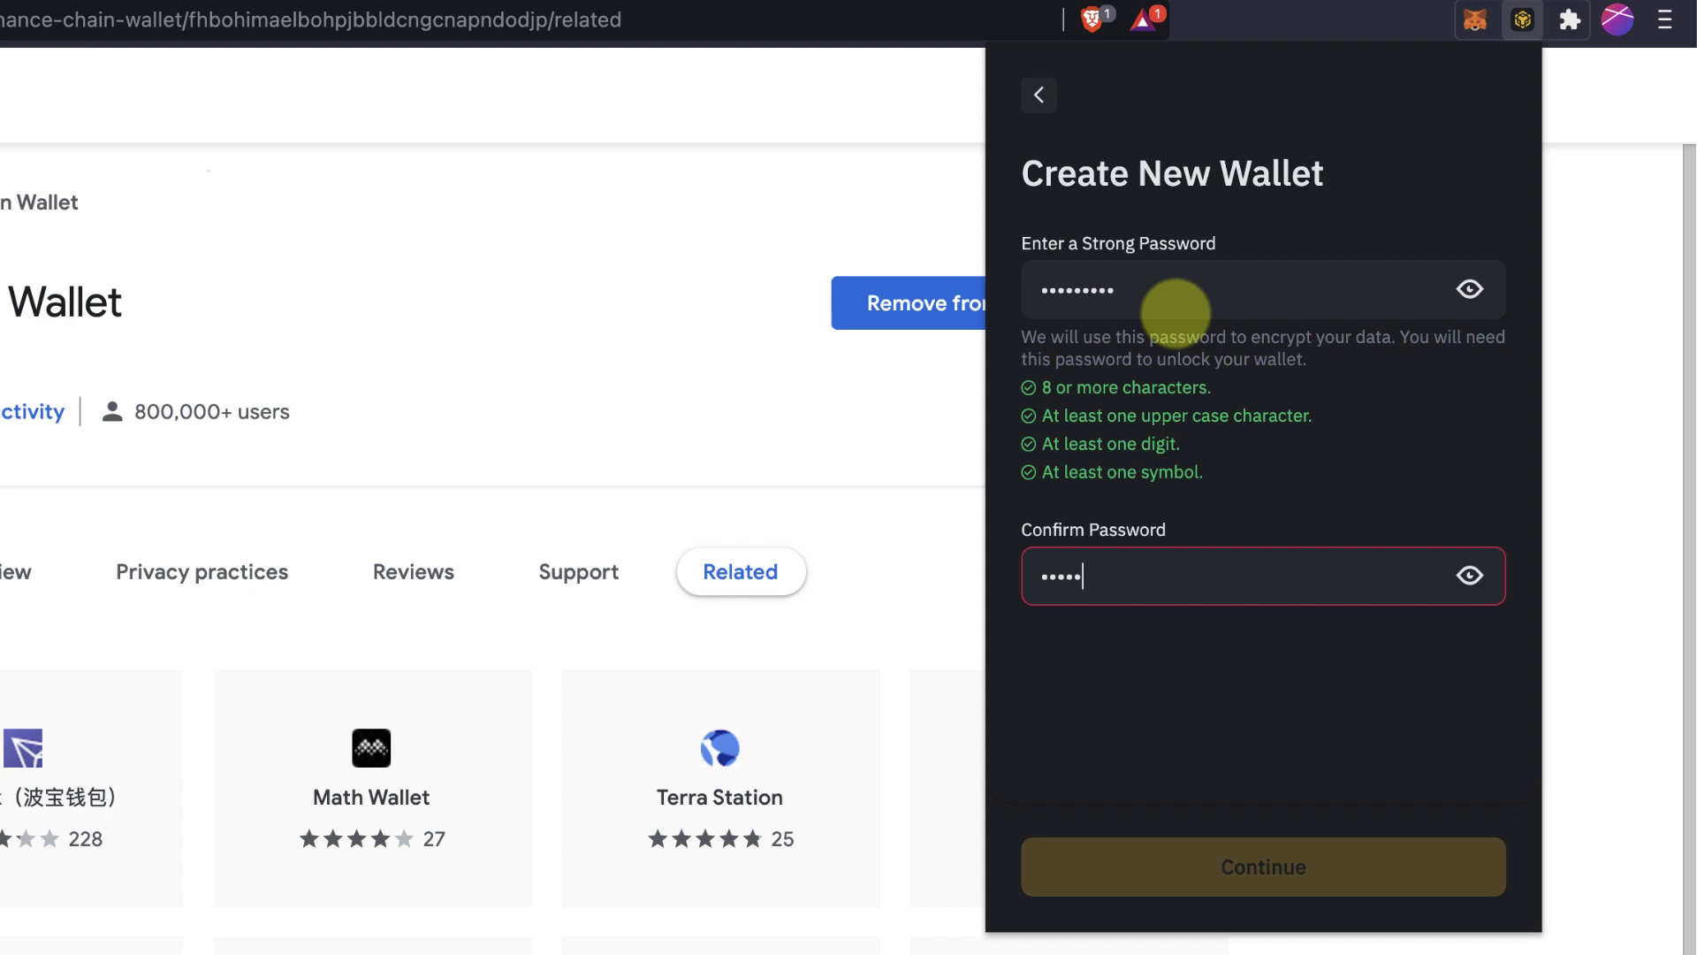
key(Return)
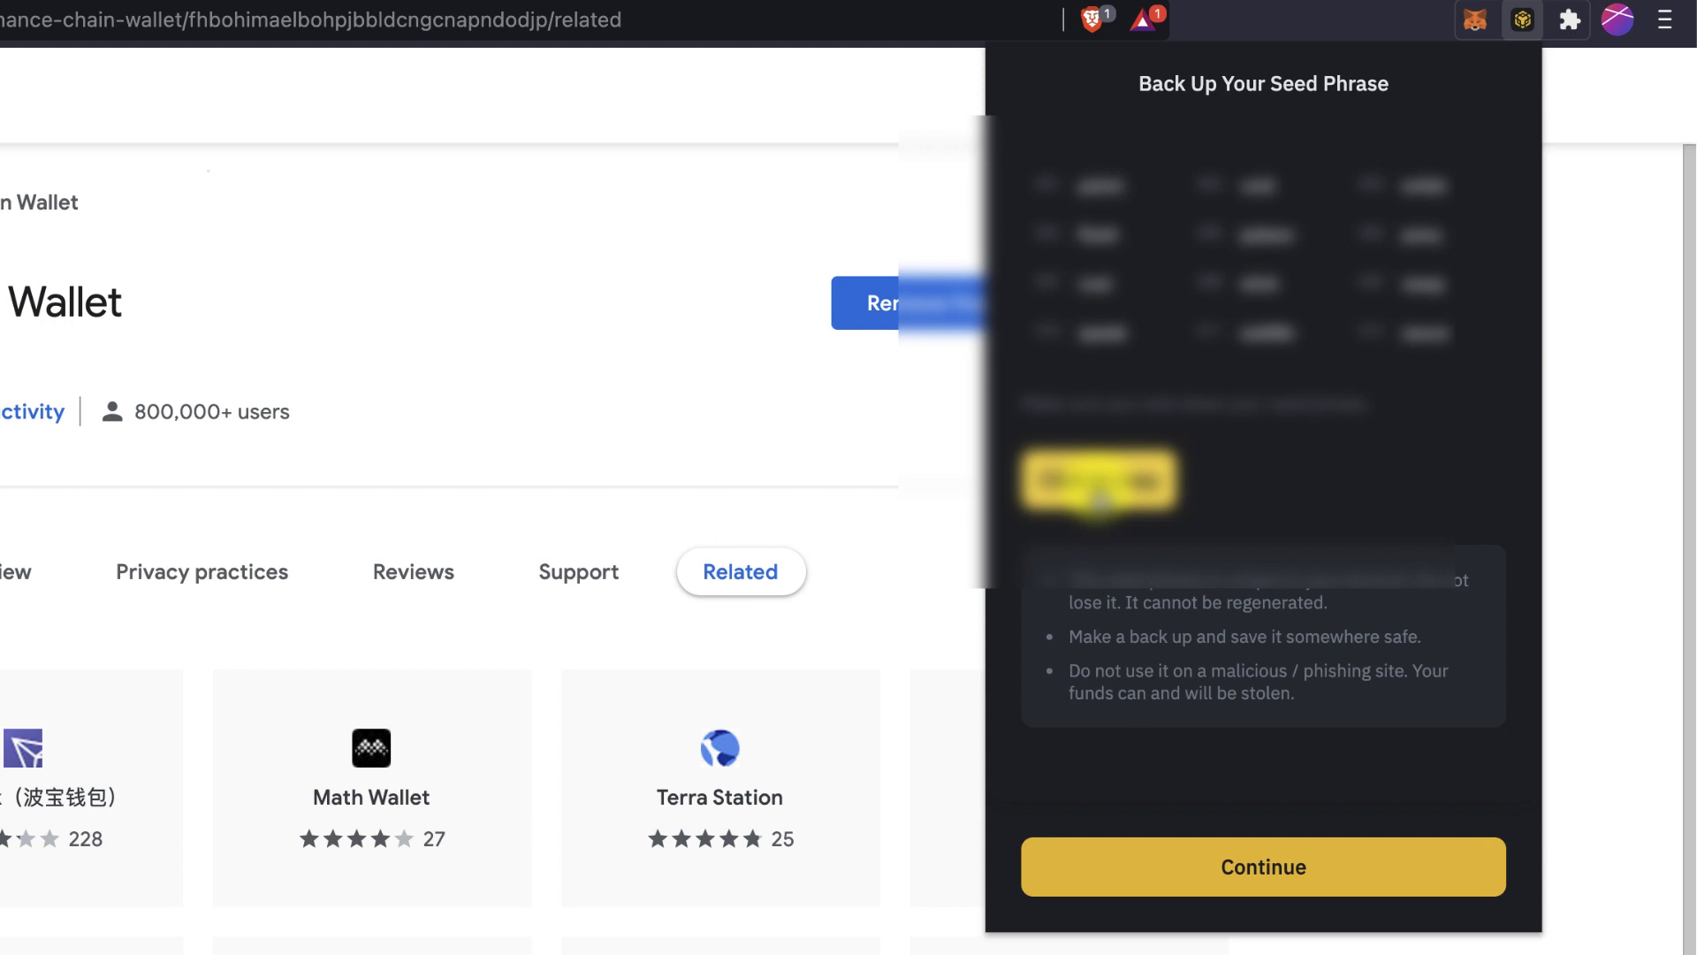
Copy the generated 12-word seed phrase and continue to the confirmation screen.
click(1099, 497)
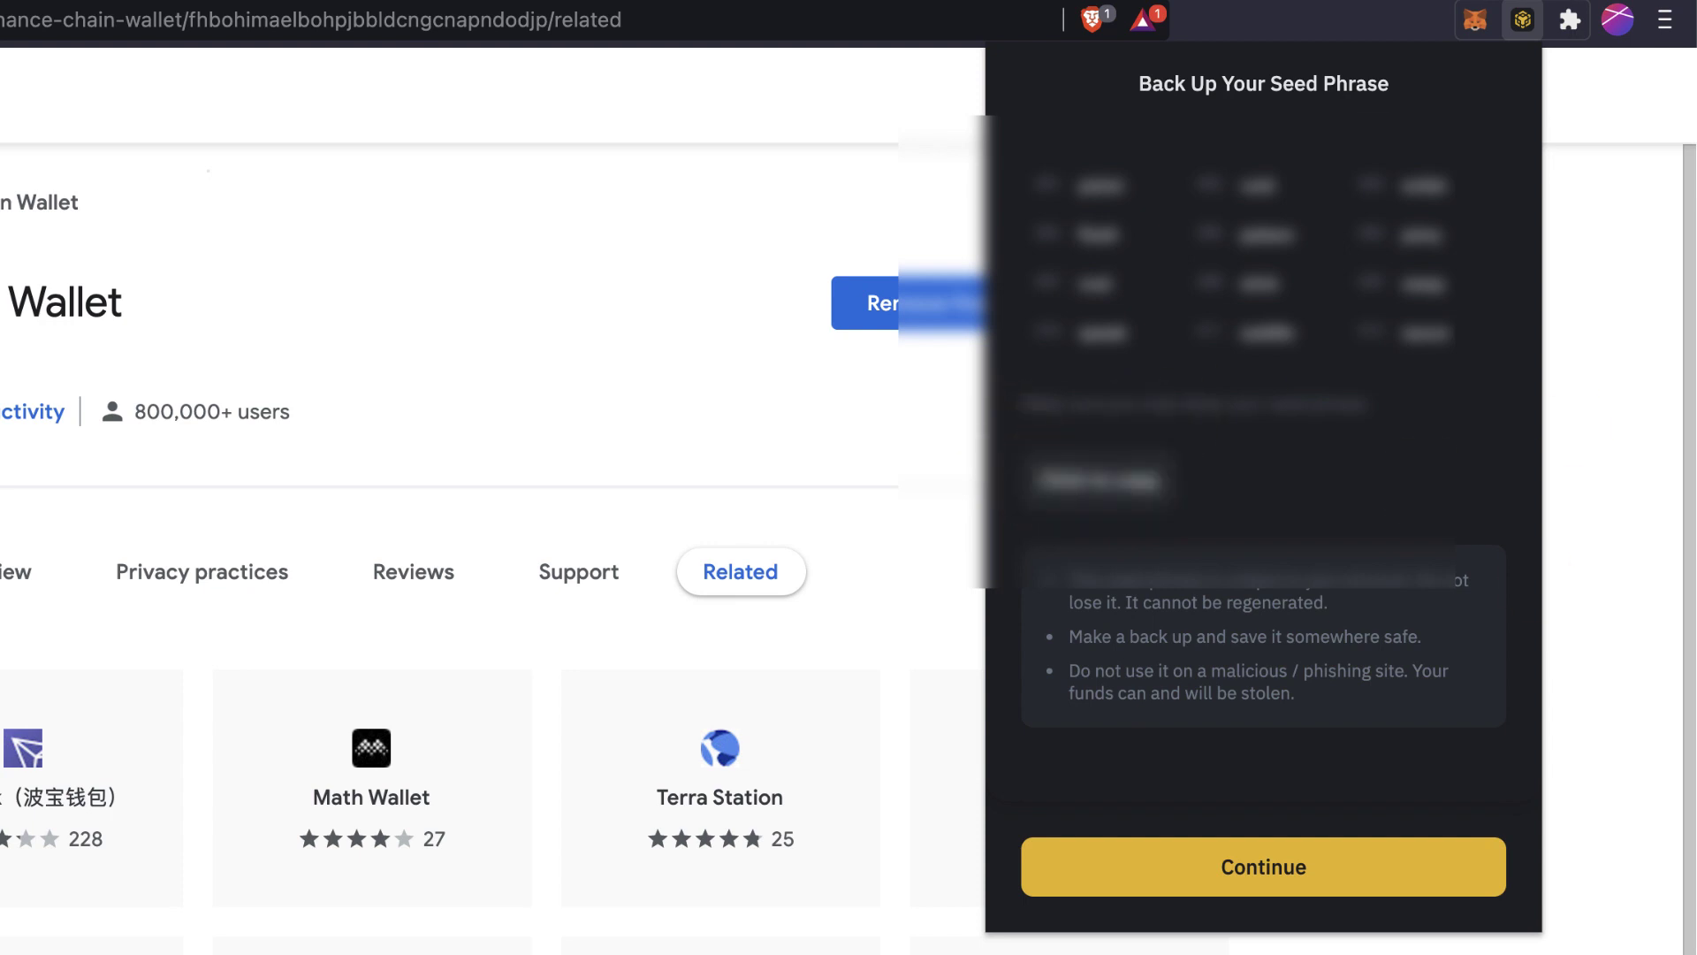
click(1255, 875)
click(1109, 311)
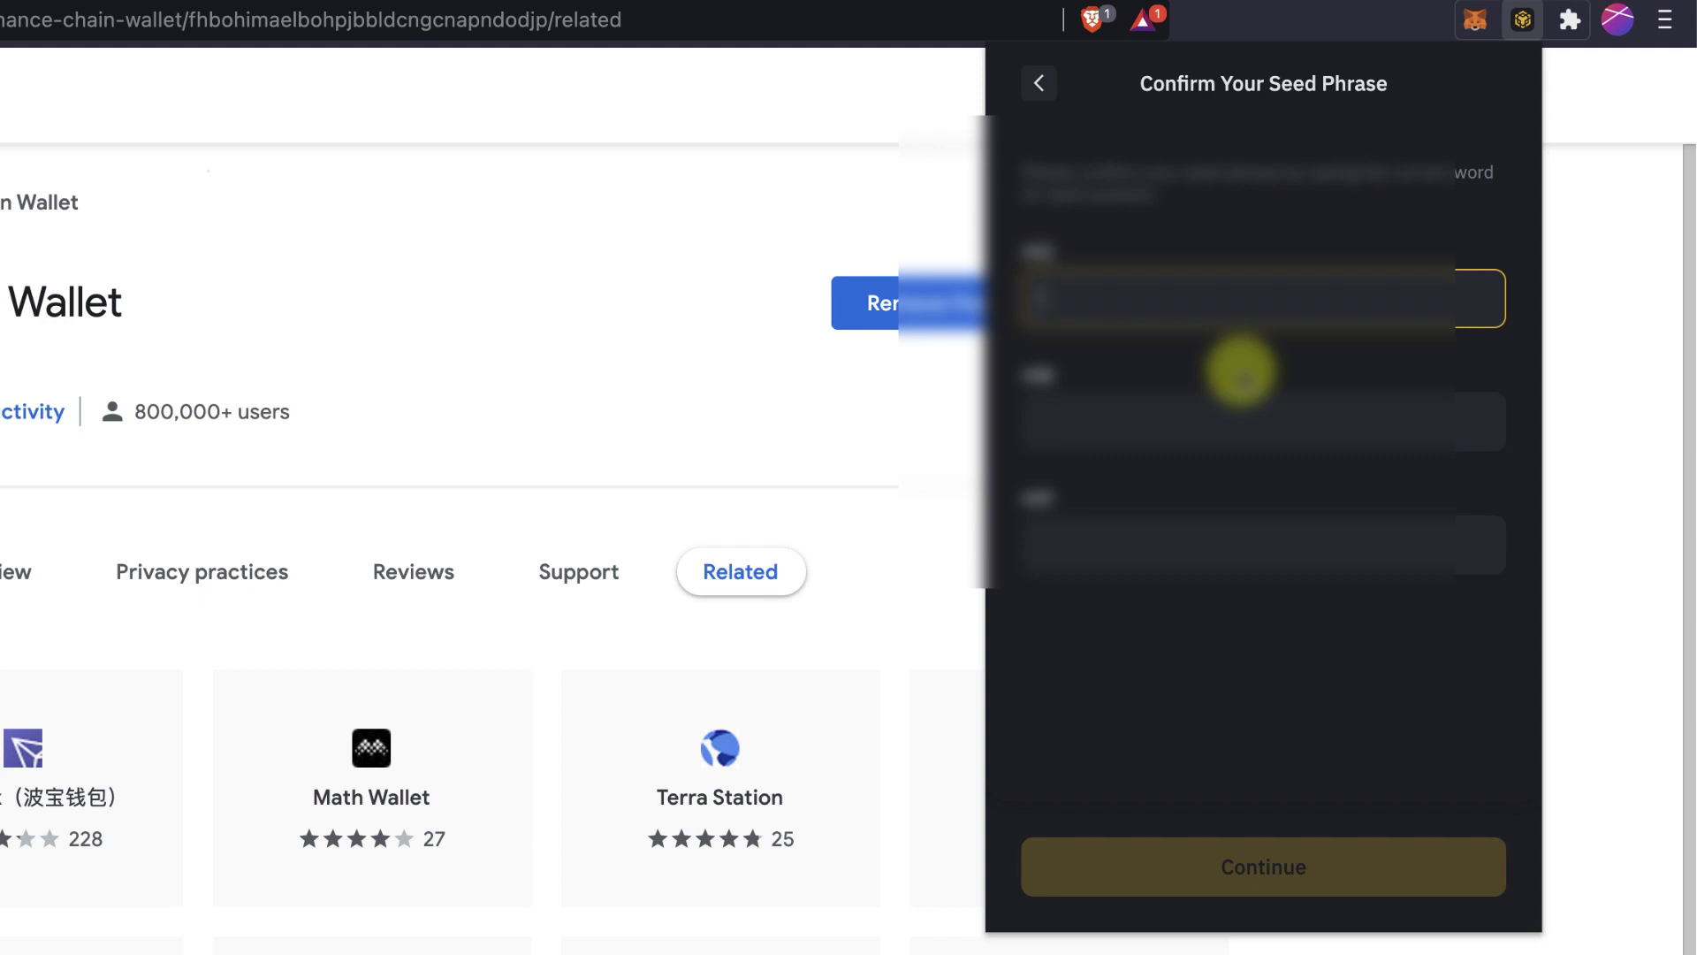
Fill in the three requested seed words and finish confirming the seed phrase.
key(Tab)
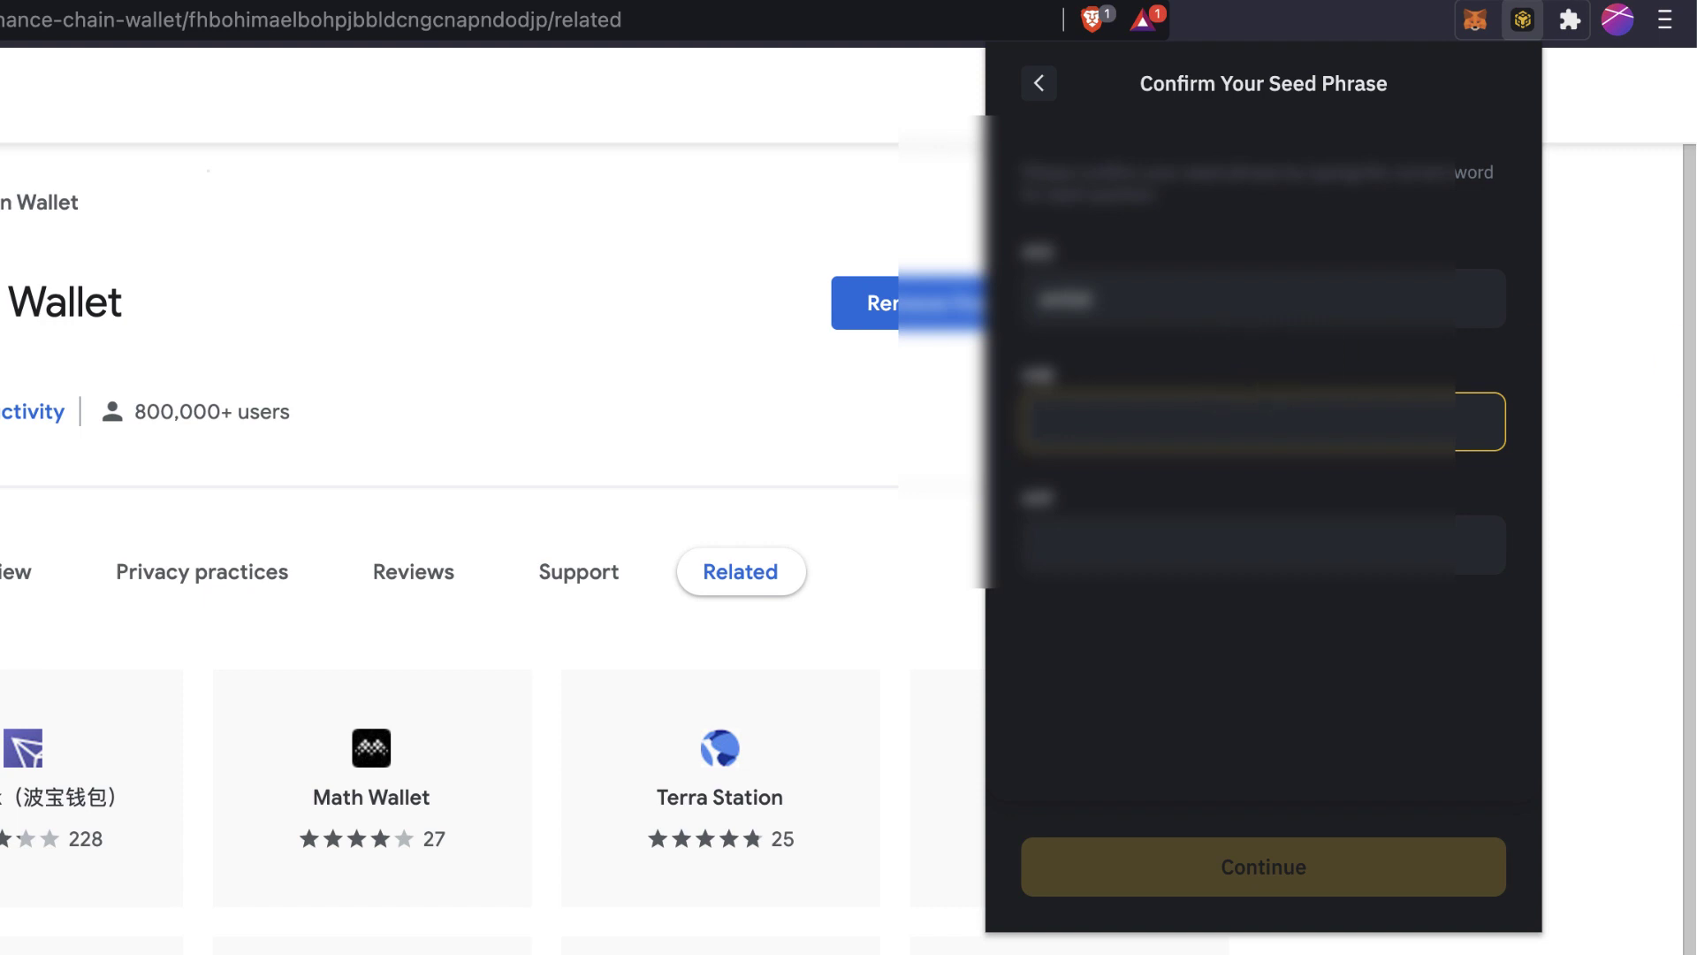
key(Tab)
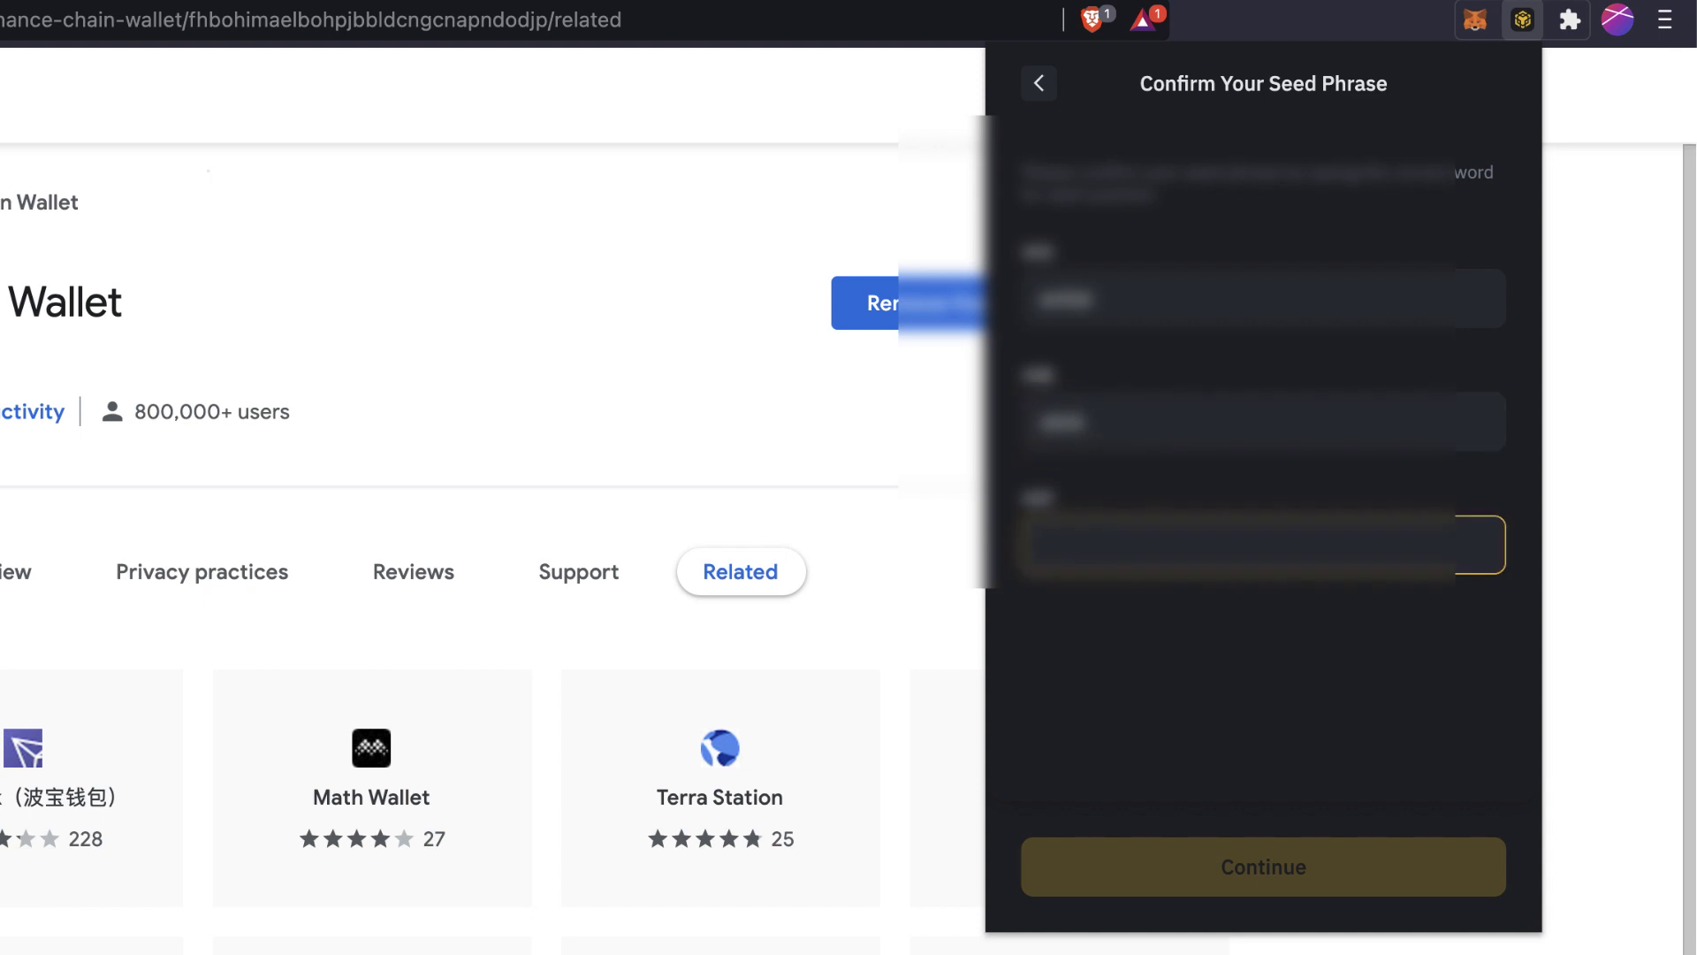
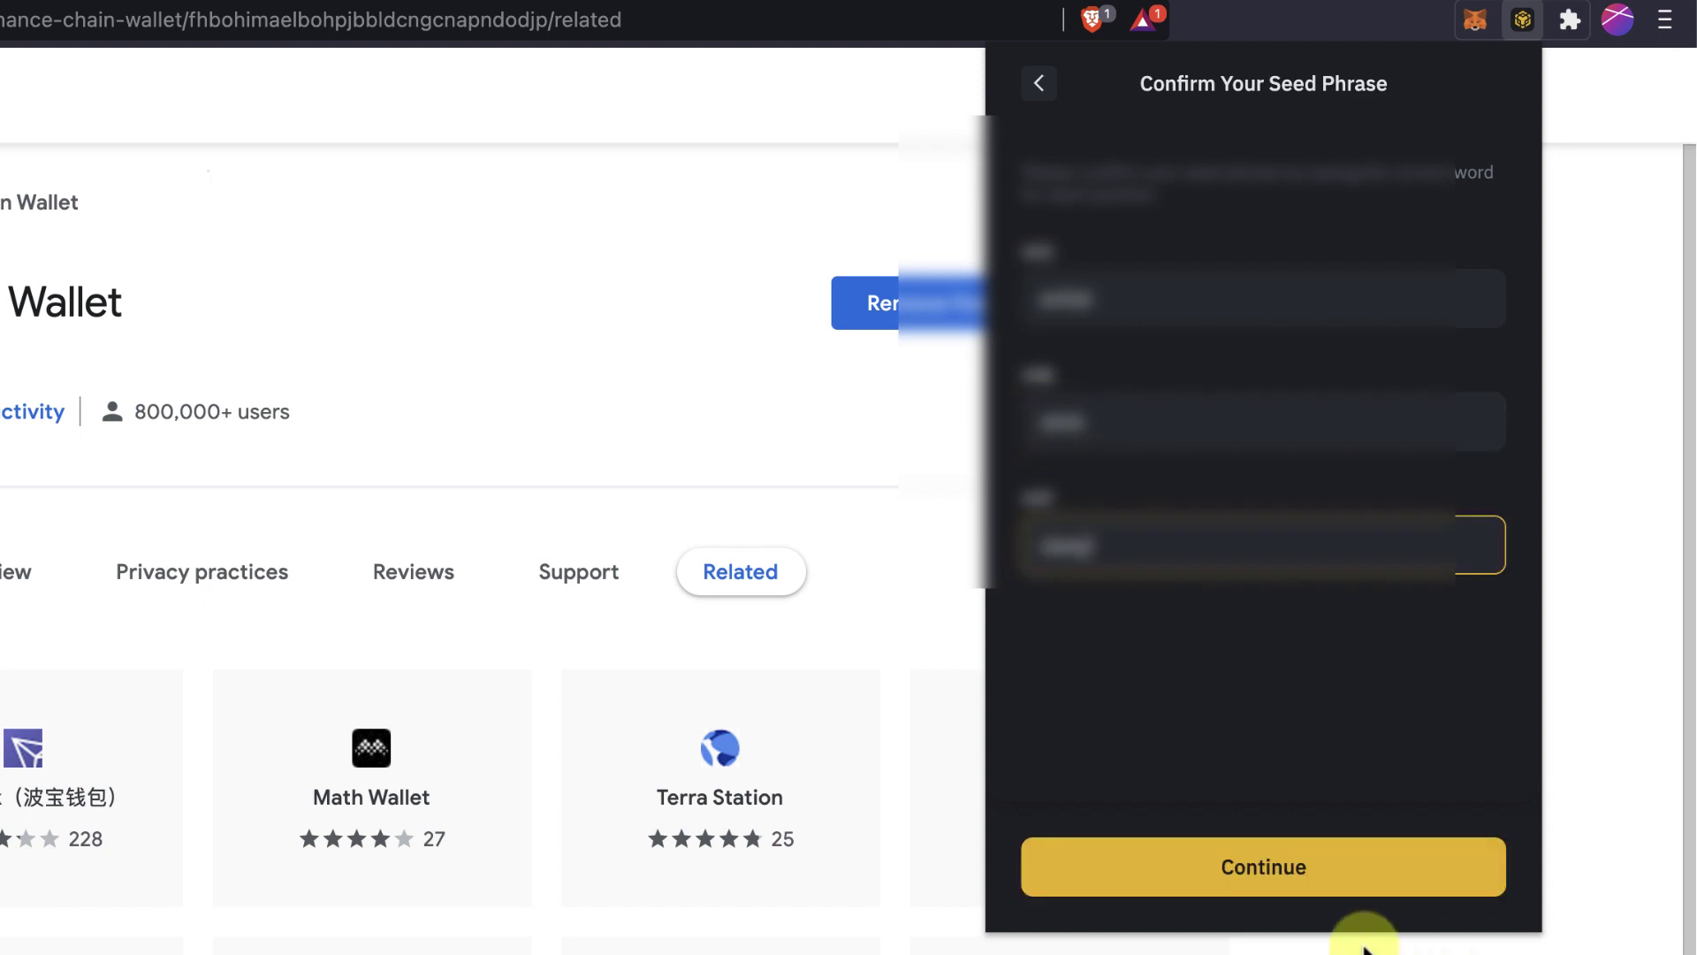
click(1326, 875)
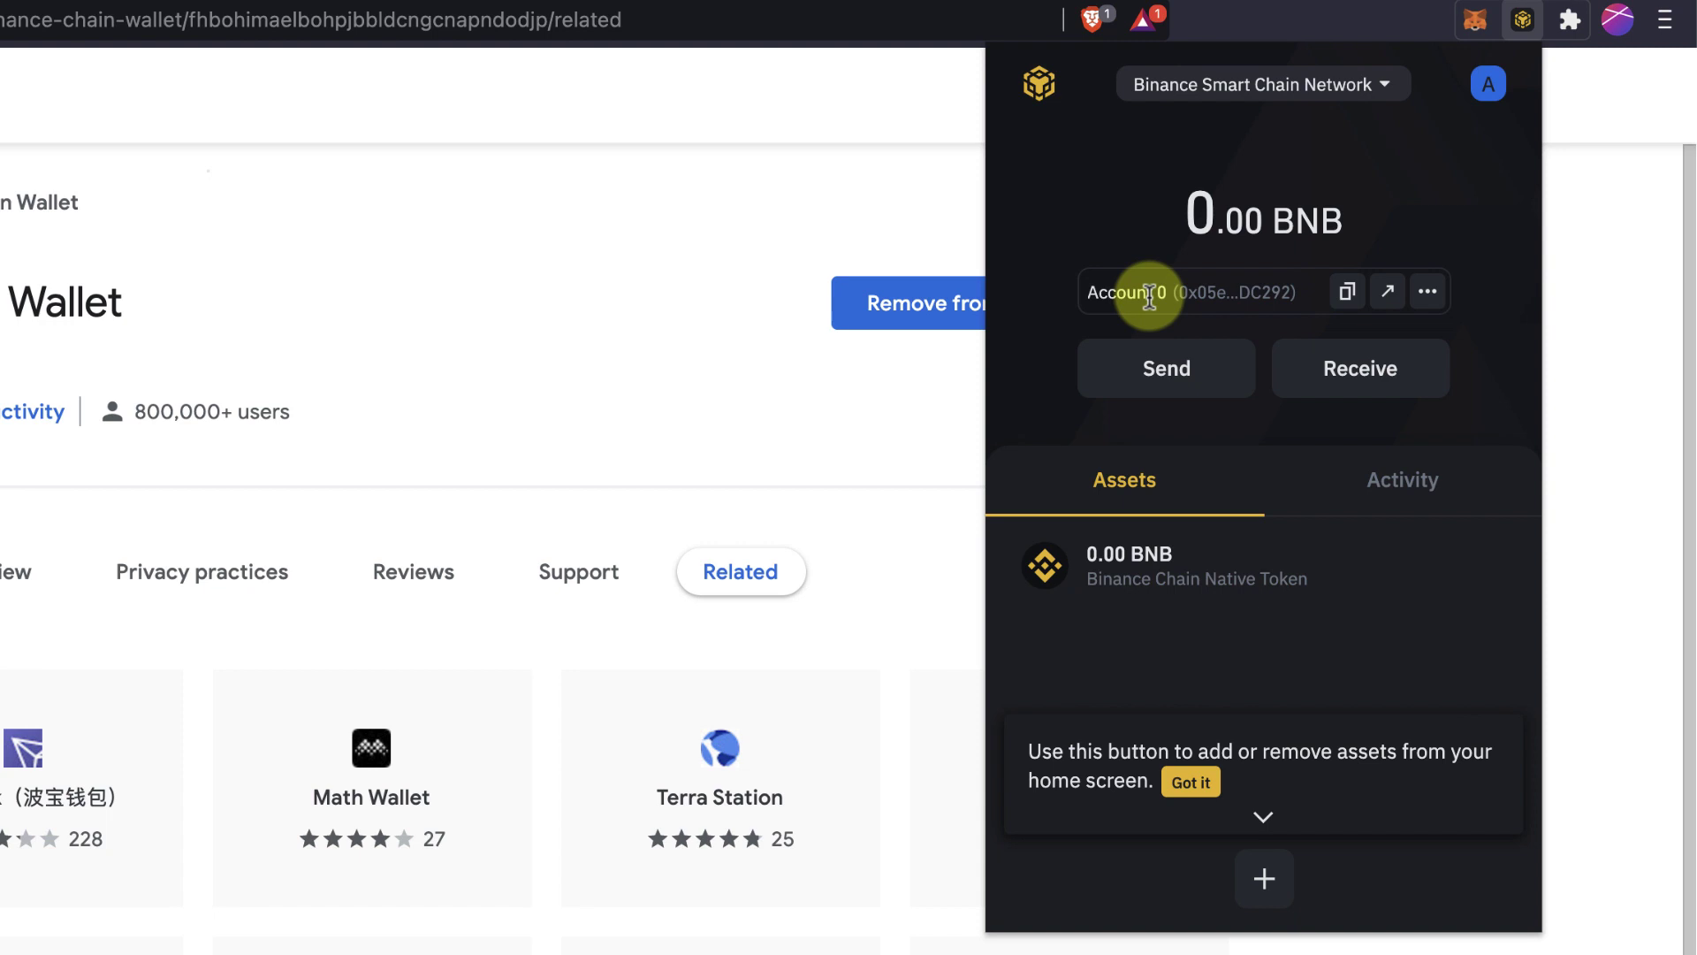
Try the Binance Chain and Ethereum networks, then settle on Binance Smart Chain Network.
click(1185, 85)
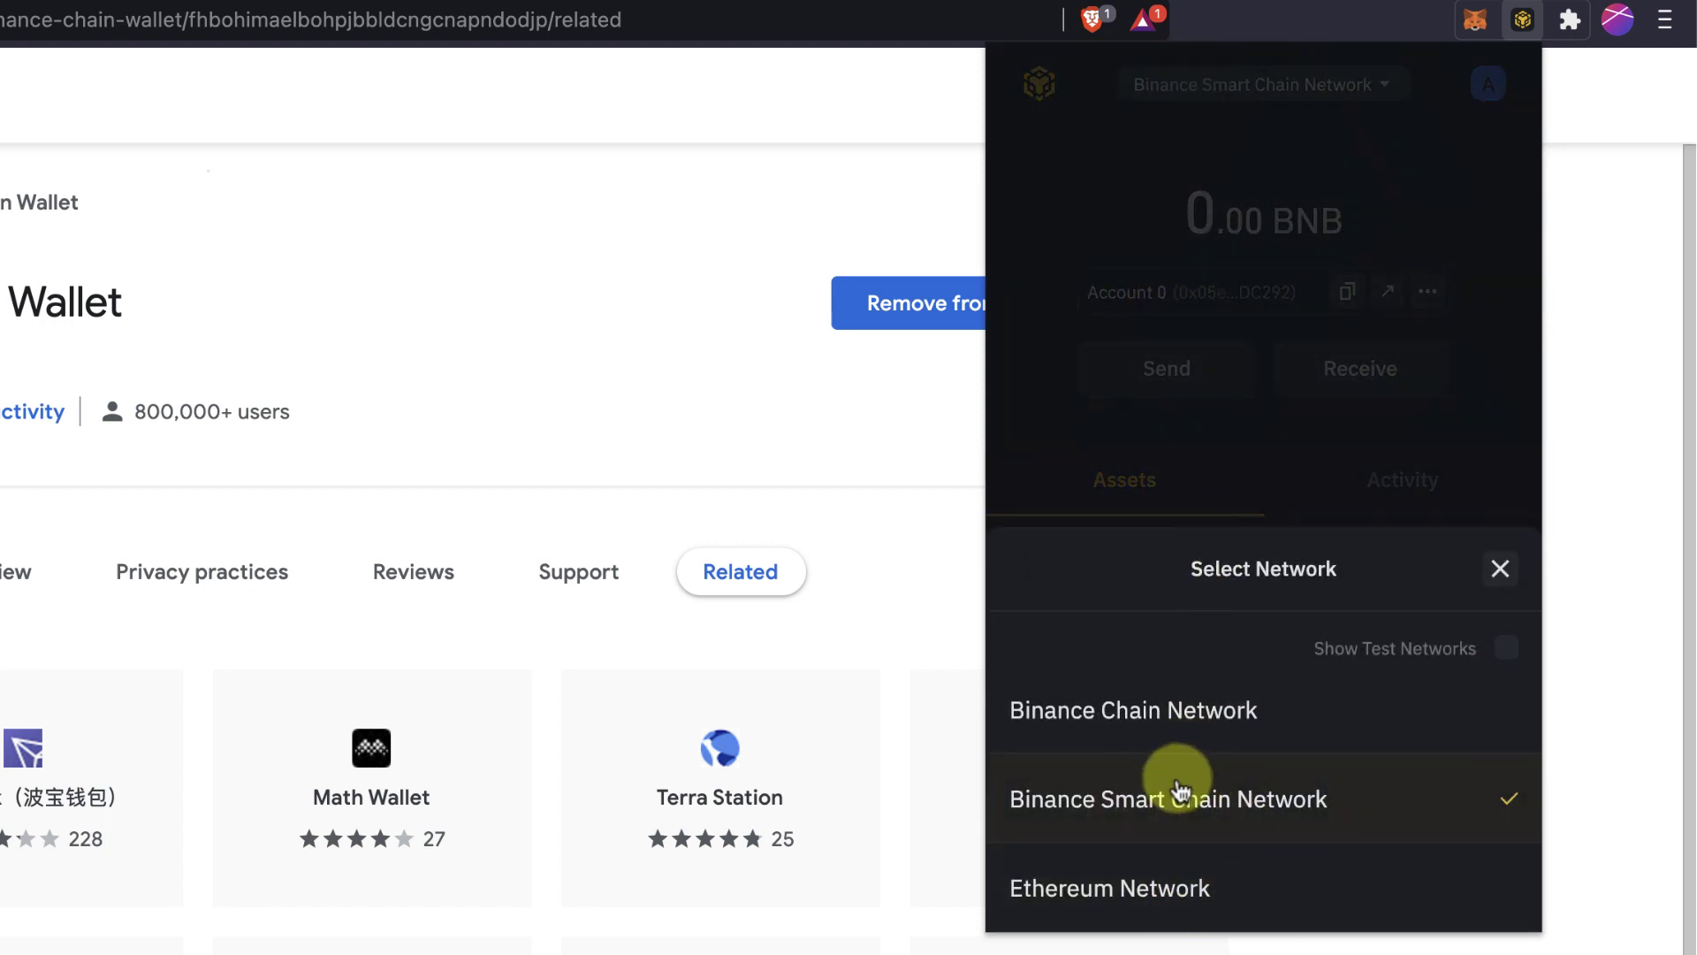
click(1091, 715)
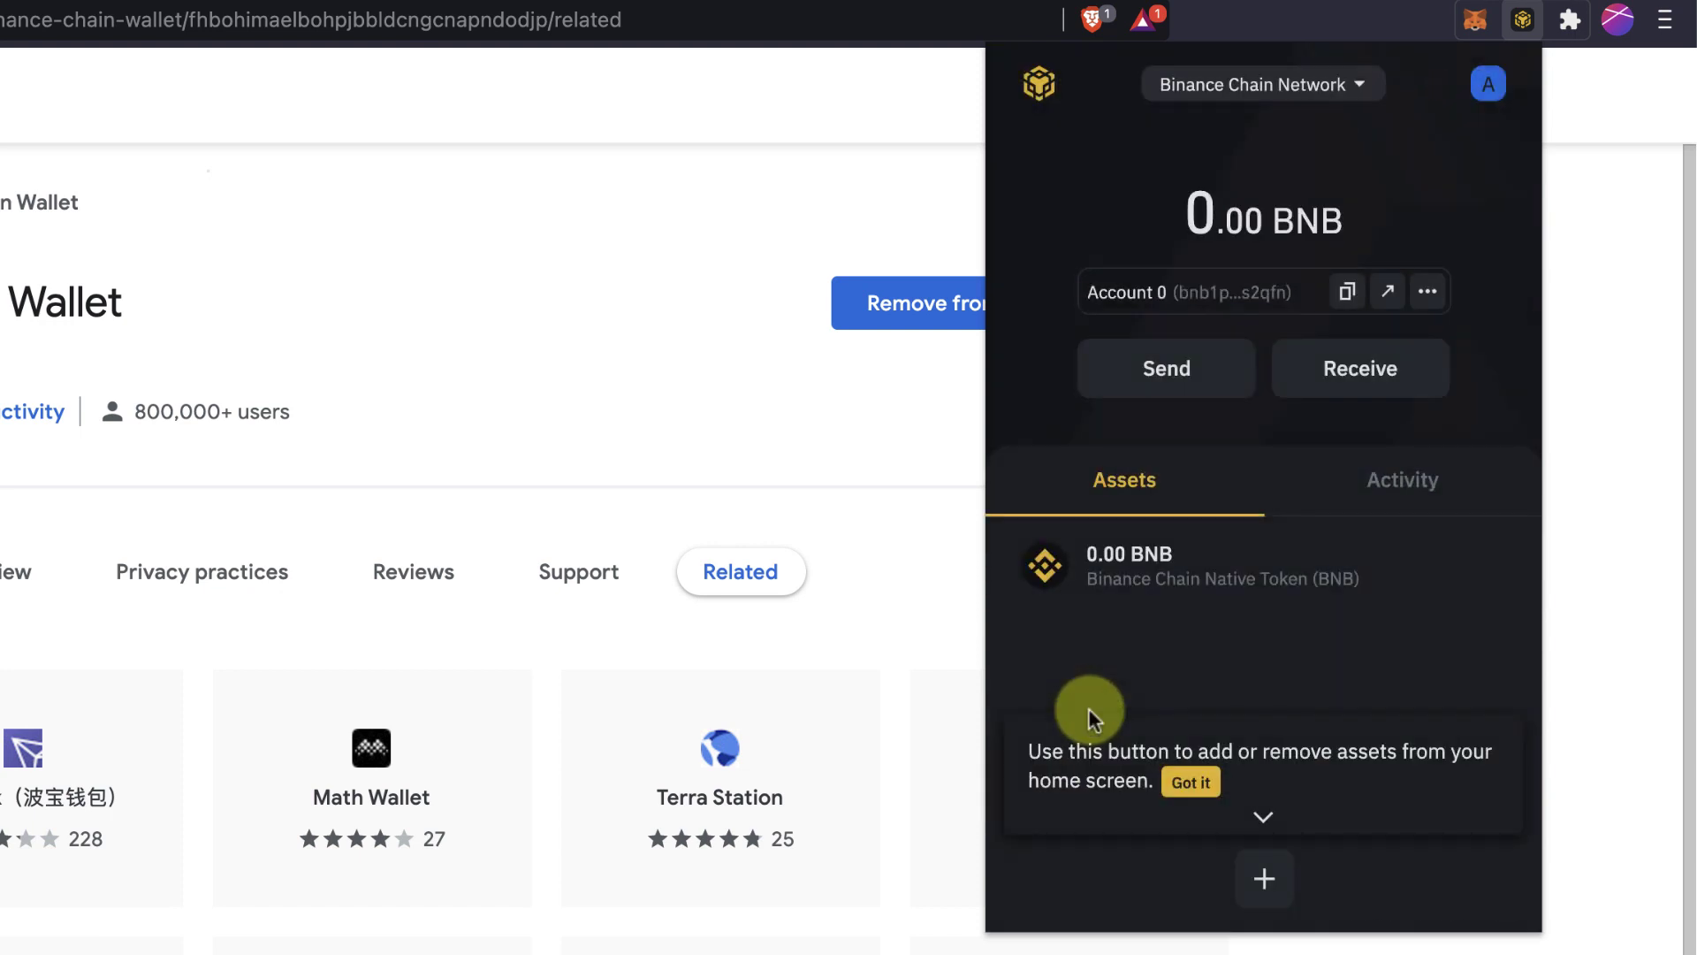
click(1209, 104)
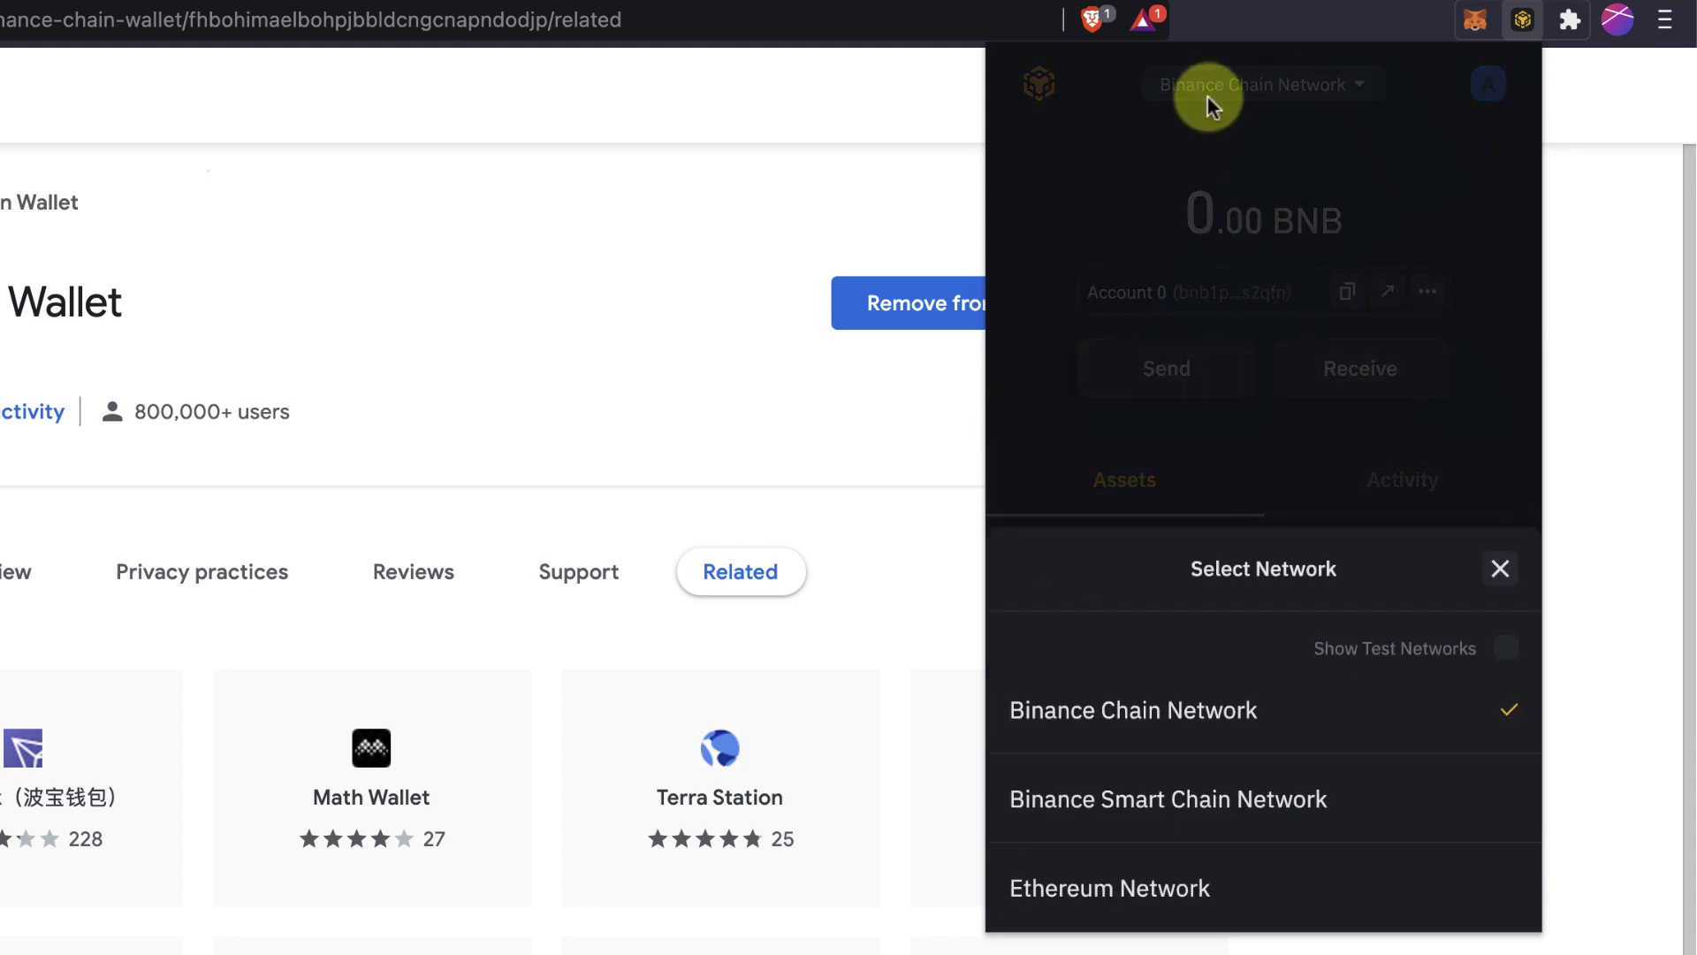
click(1077, 789)
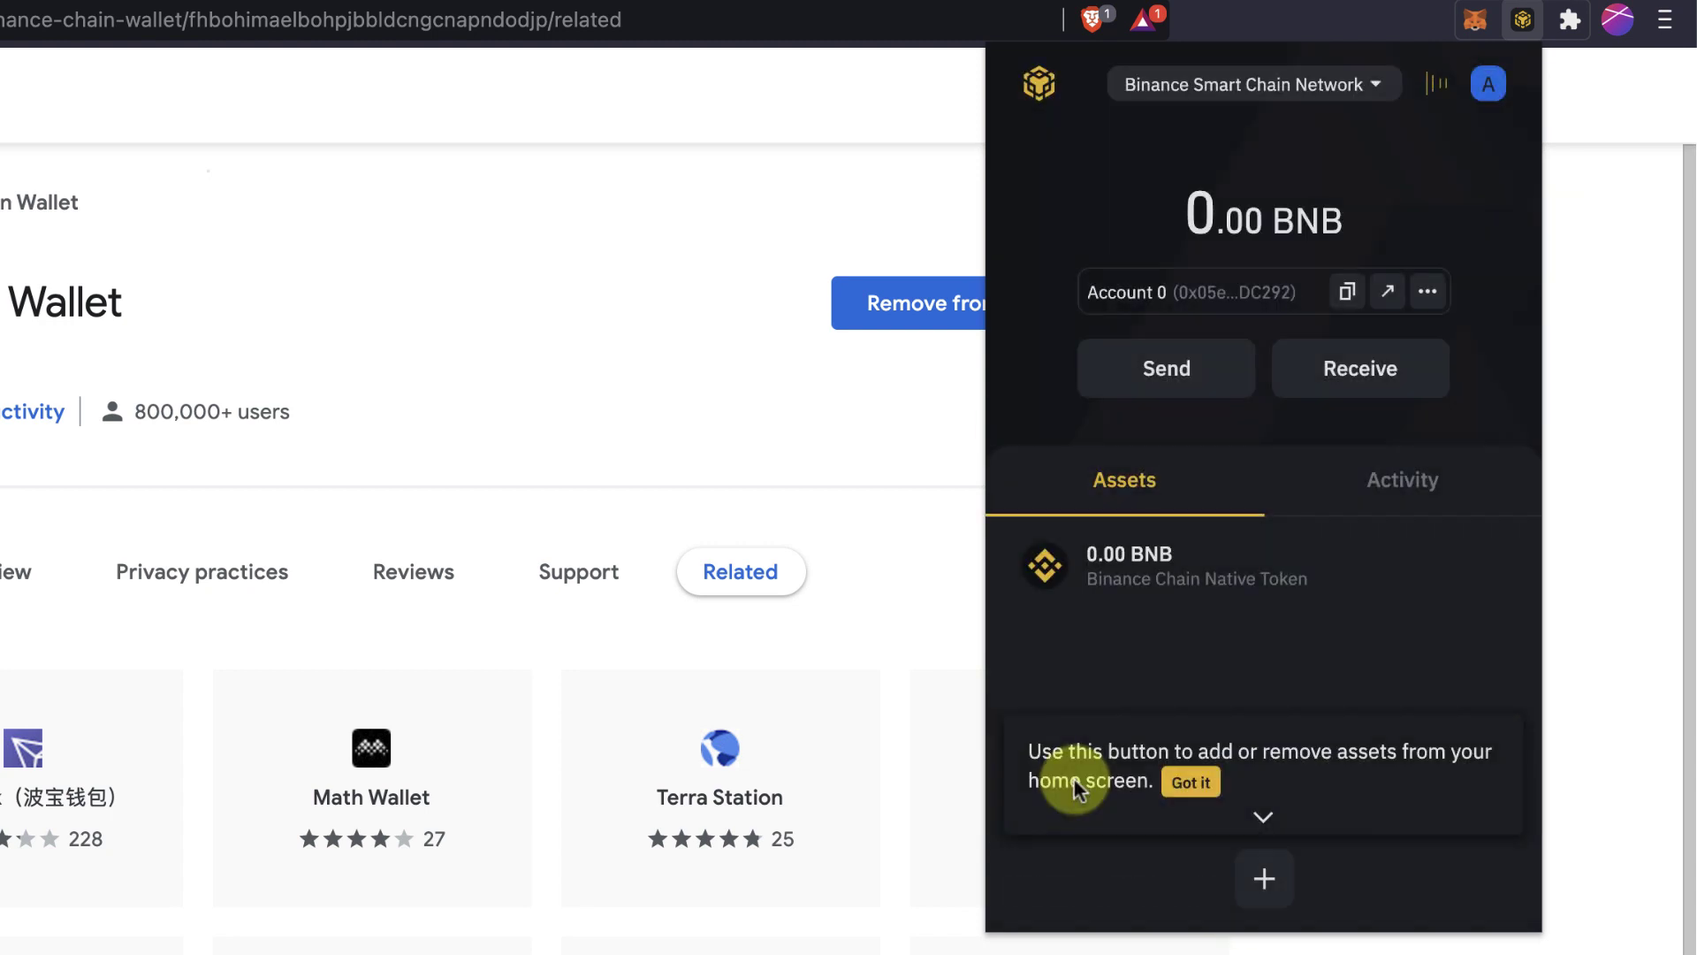
click(1181, 78)
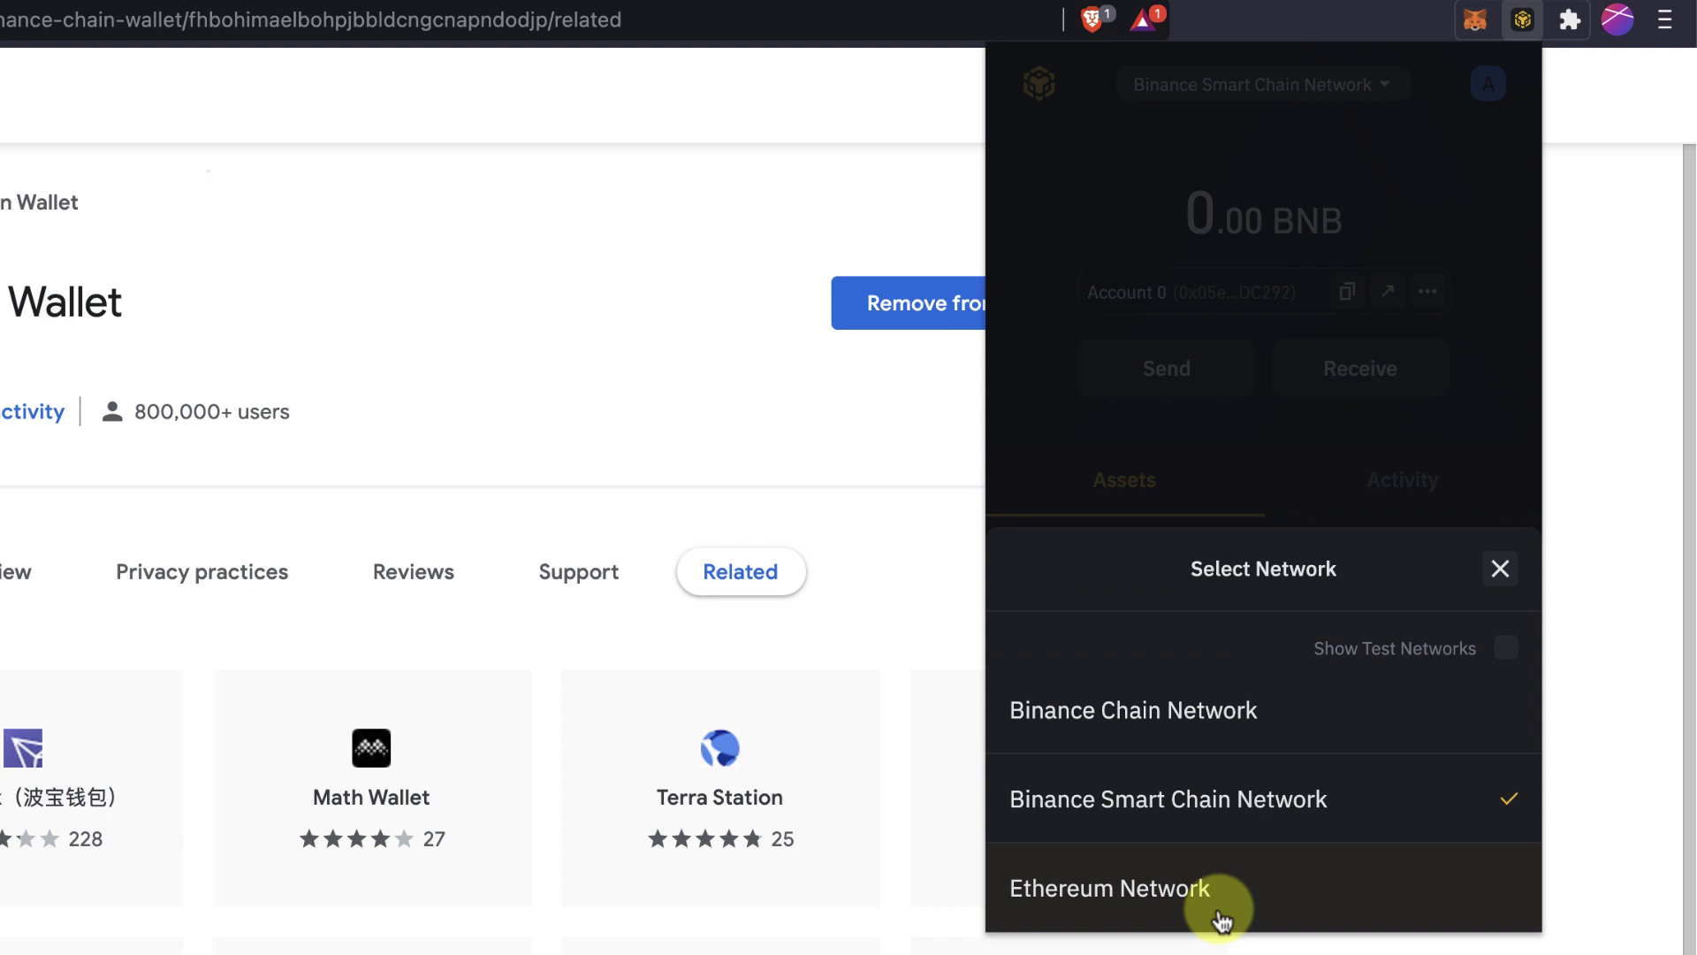
click(1167, 887)
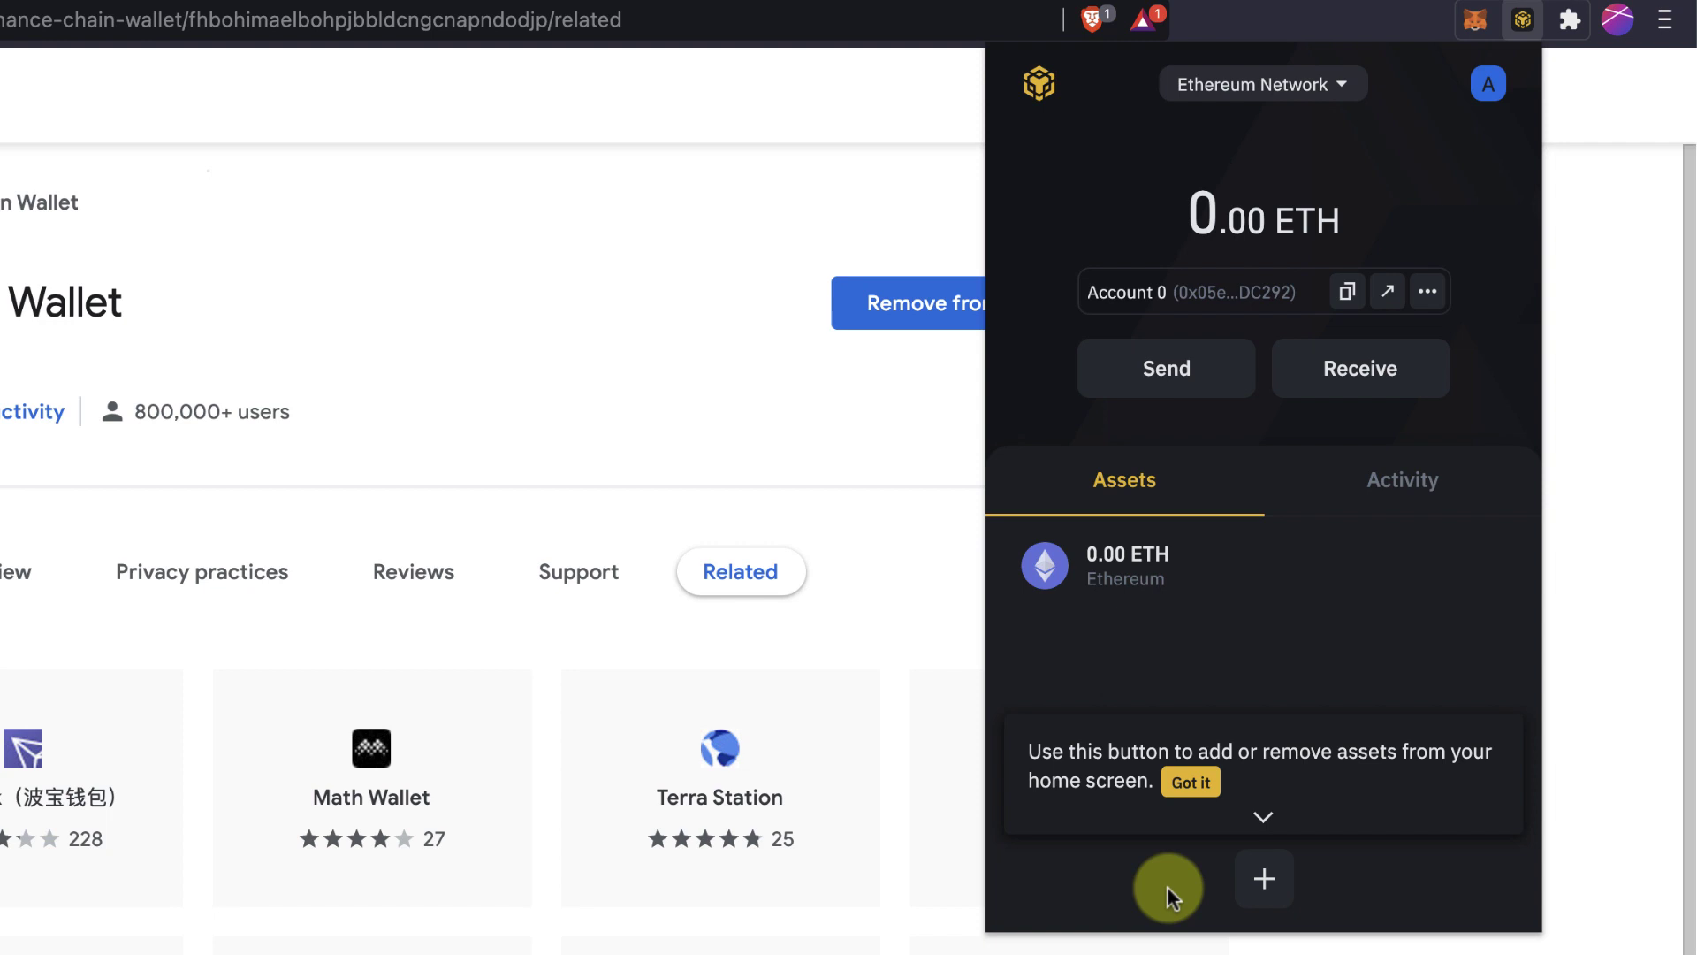
click(1242, 85)
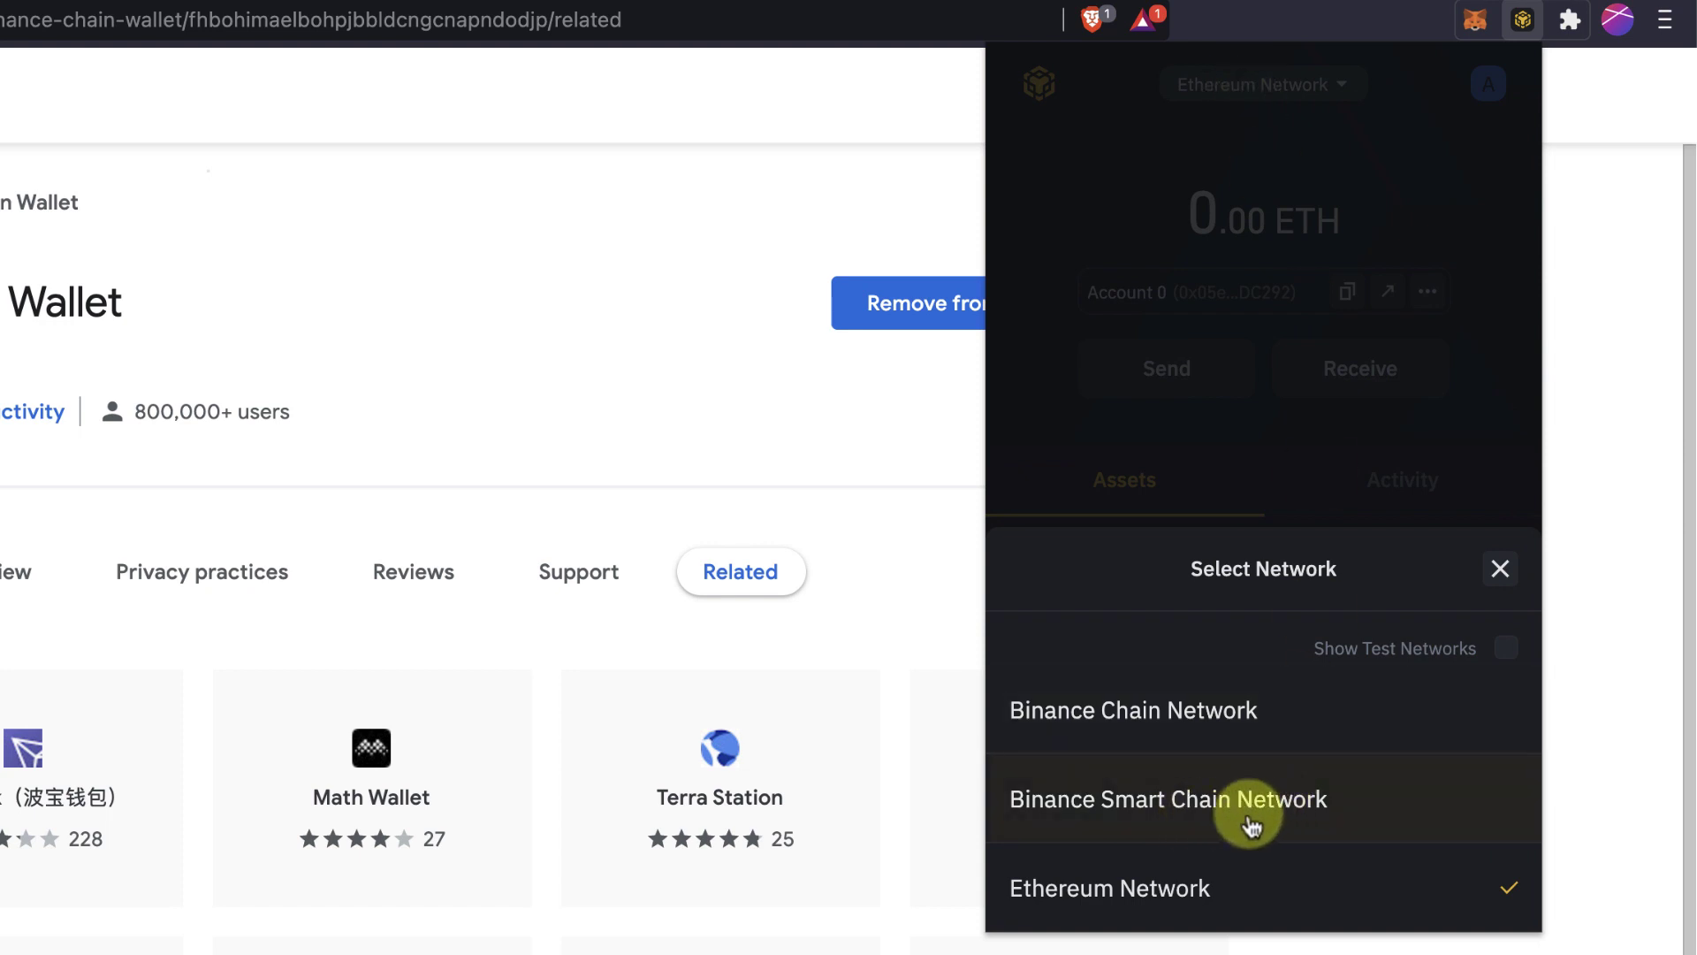
click(1141, 805)
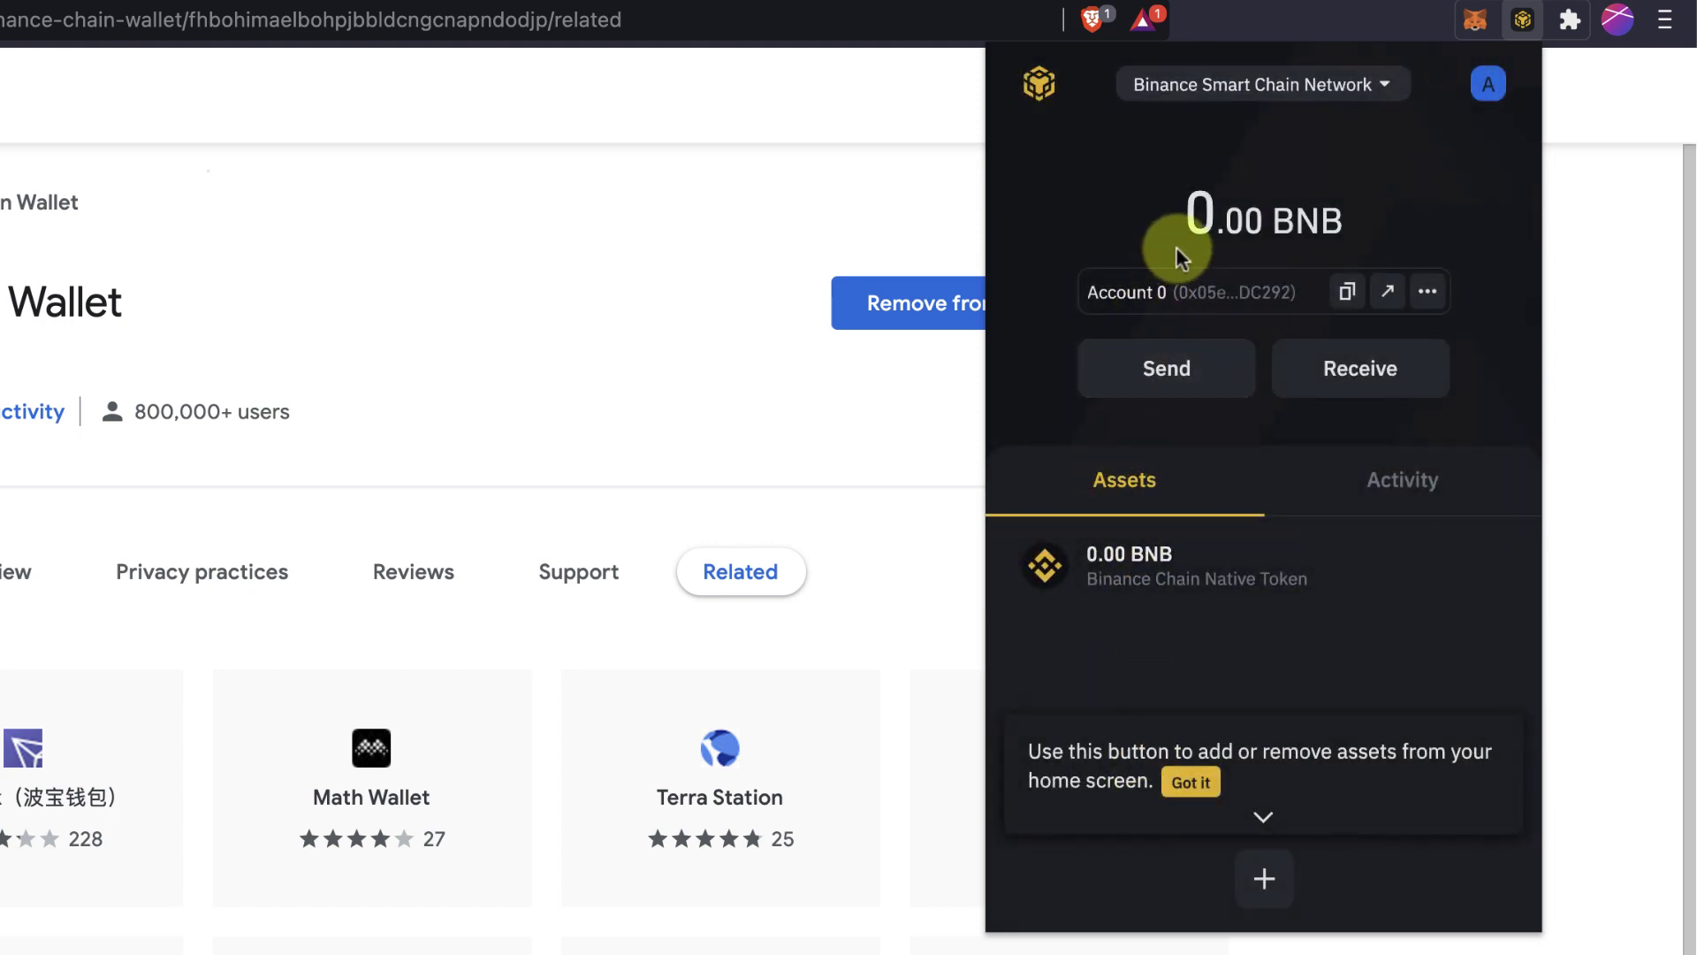
Copy the account address, glance at asset management, then view the account's activity.
drag(1187, 293, 1344, 301)
click(1346, 294)
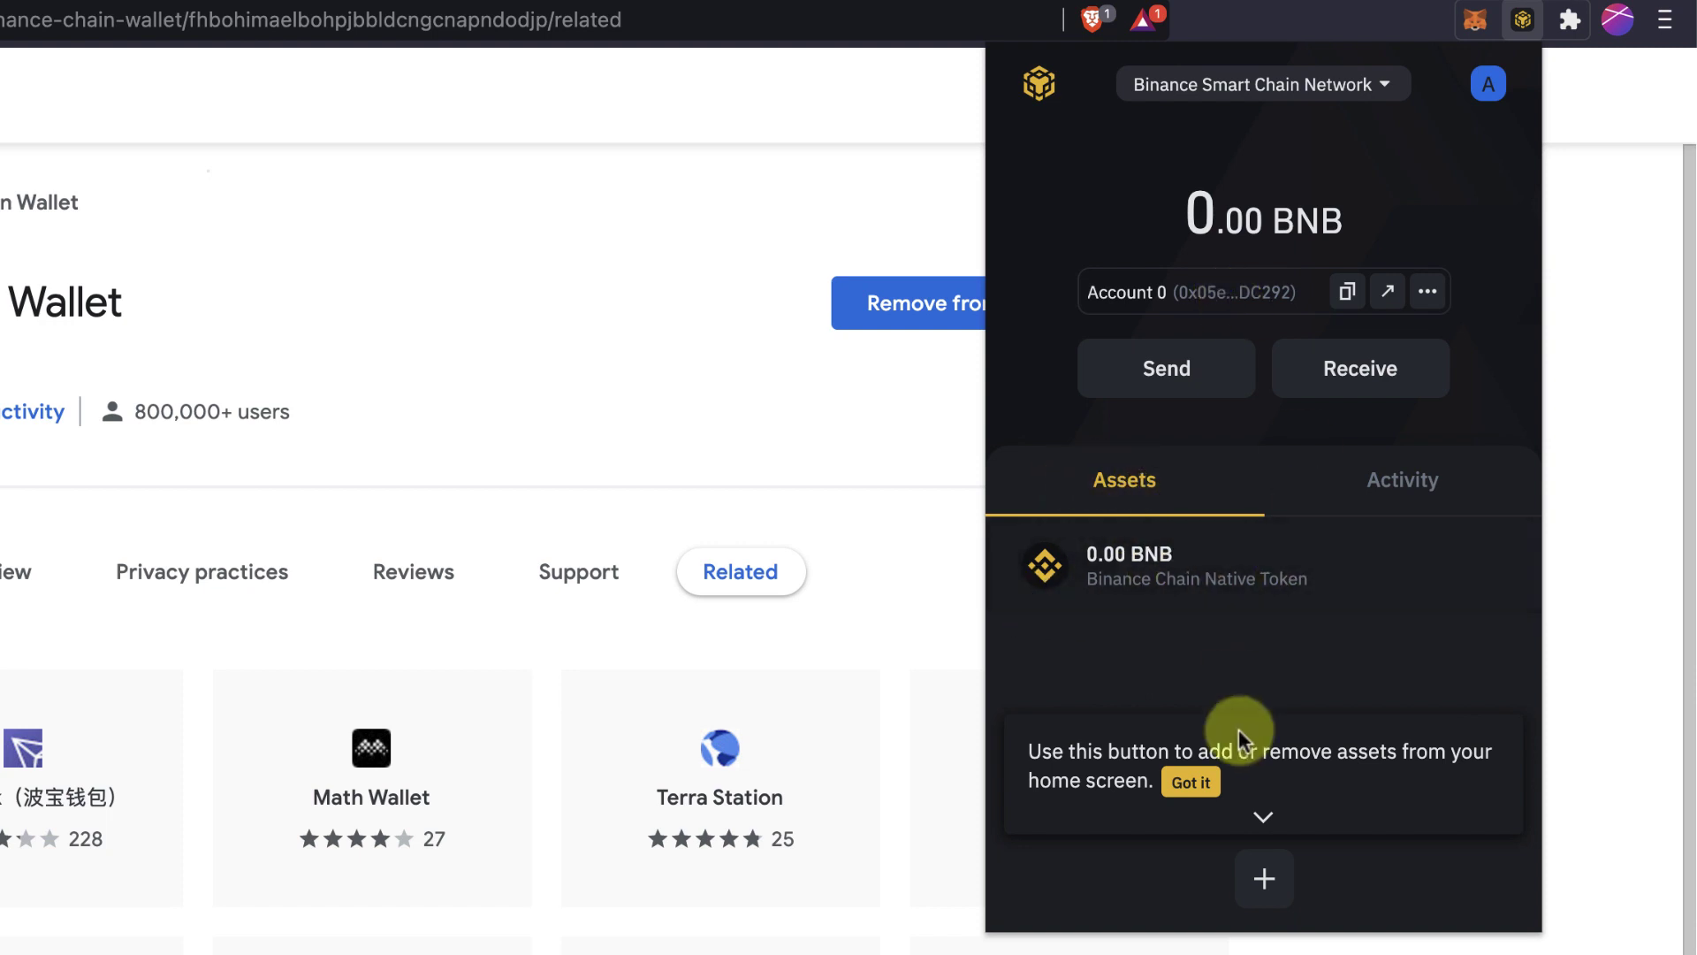
click(1257, 870)
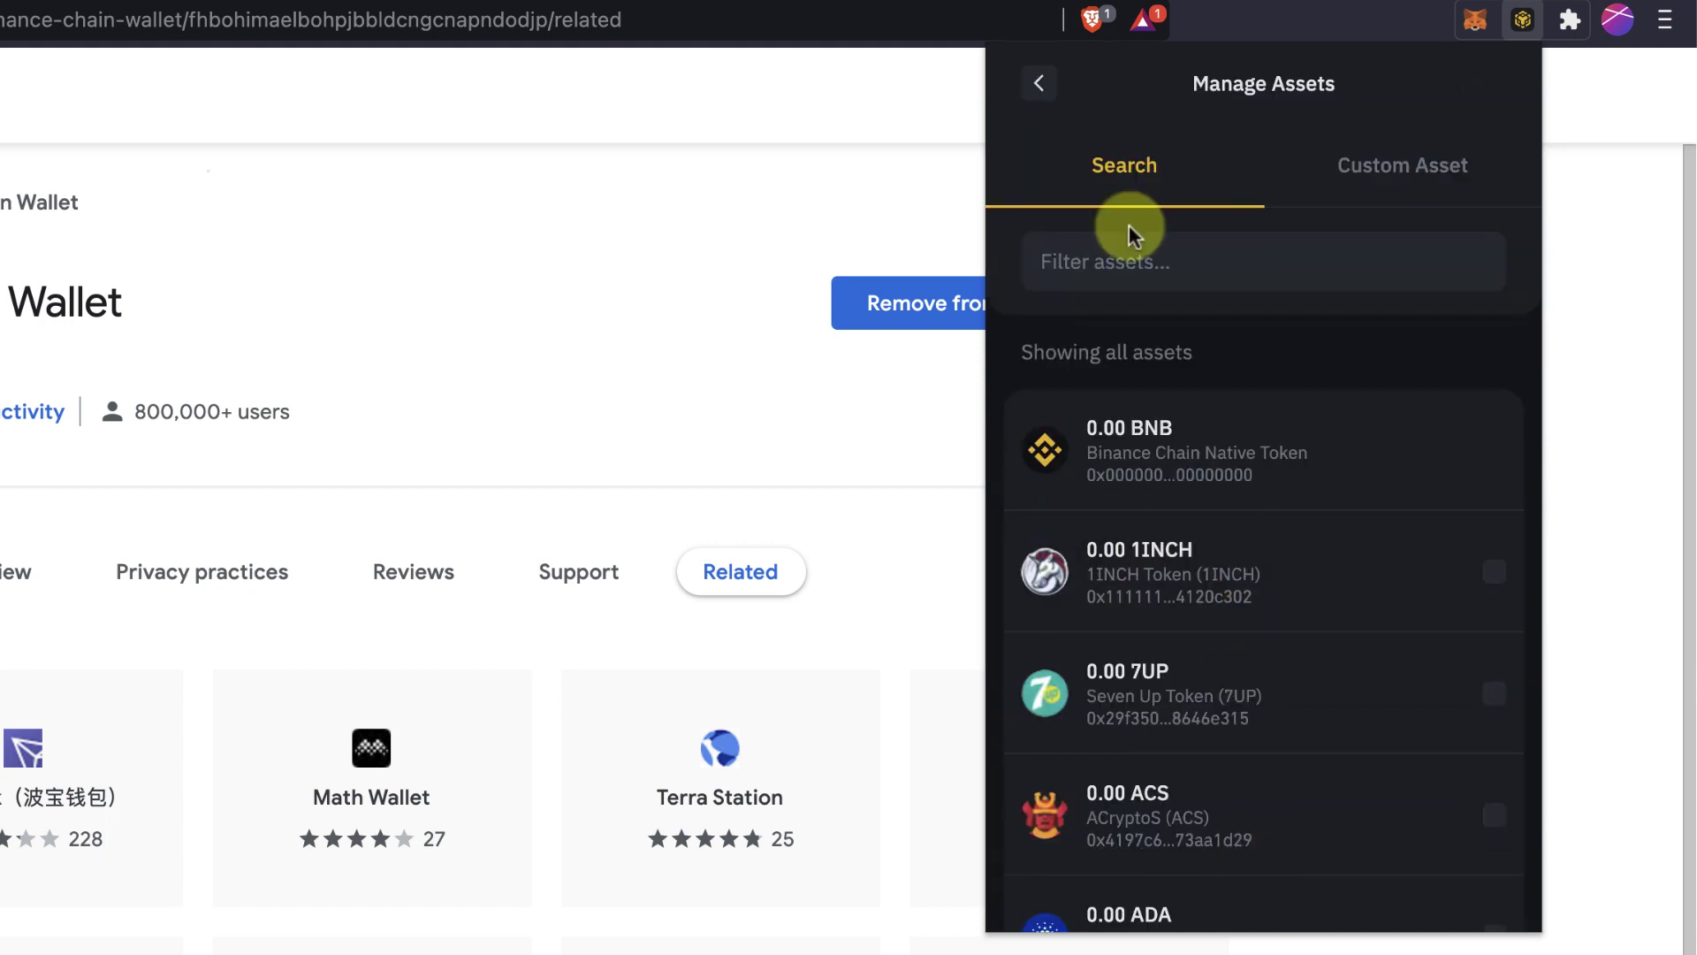
click(1137, 264)
click(1035, 84)
click(1342, 498)
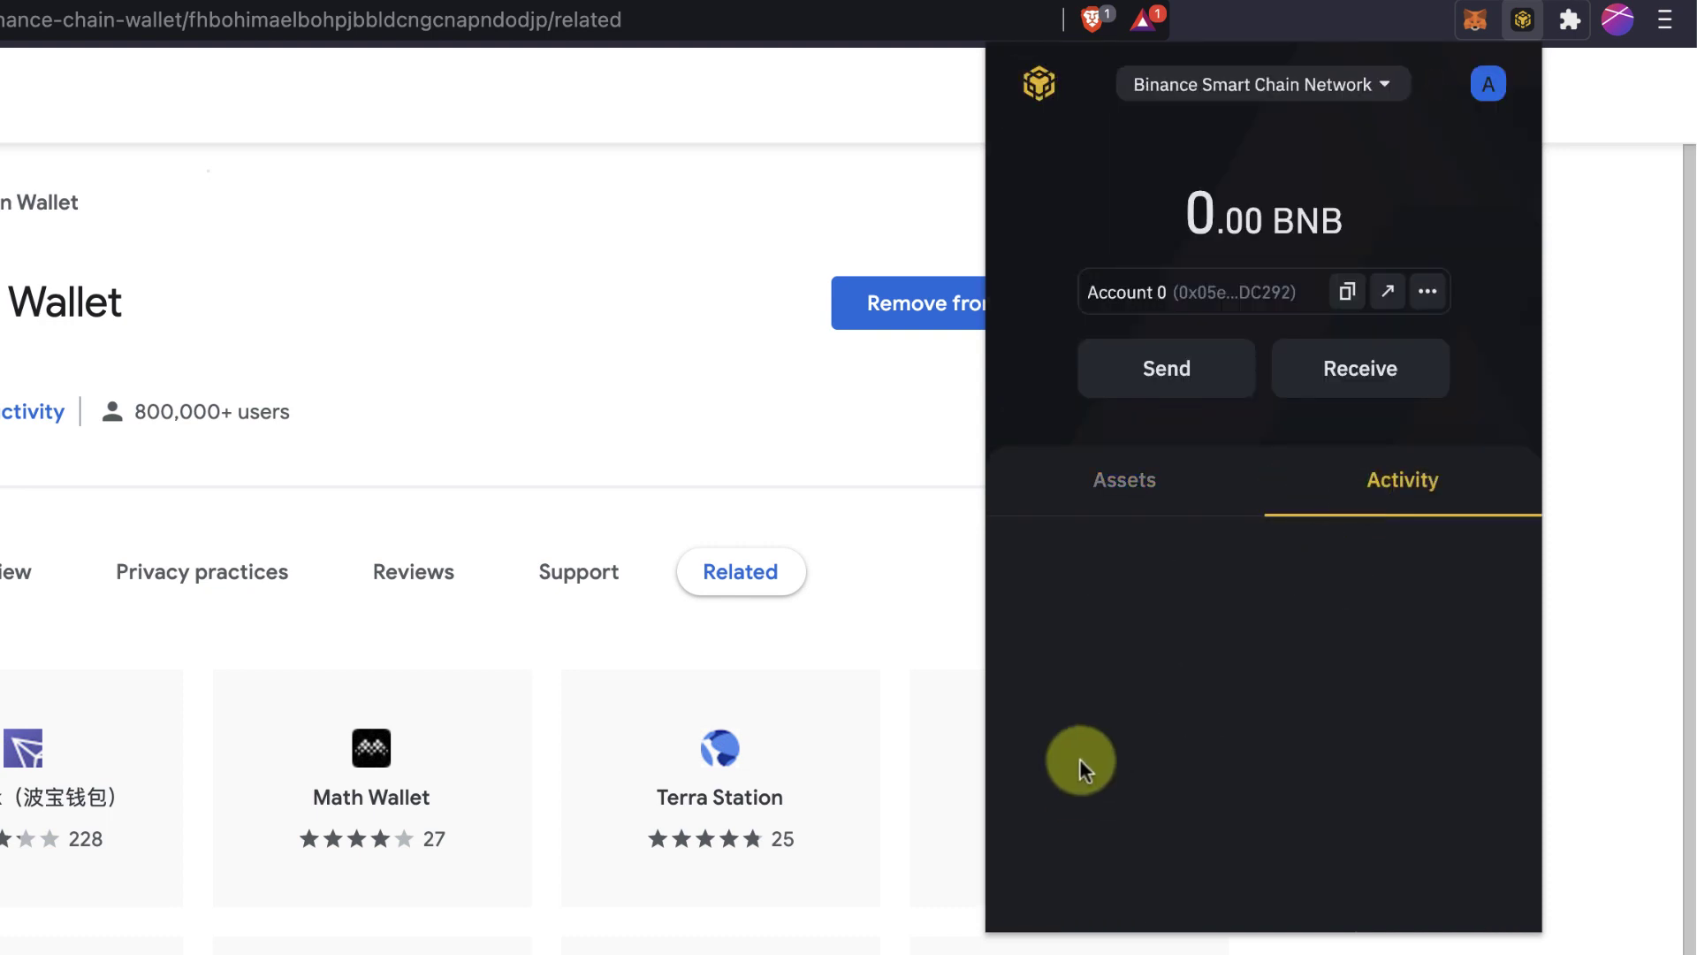
Browse the account page and hardware wallet connection page, then return to the wallet home.
click(1488, 84)
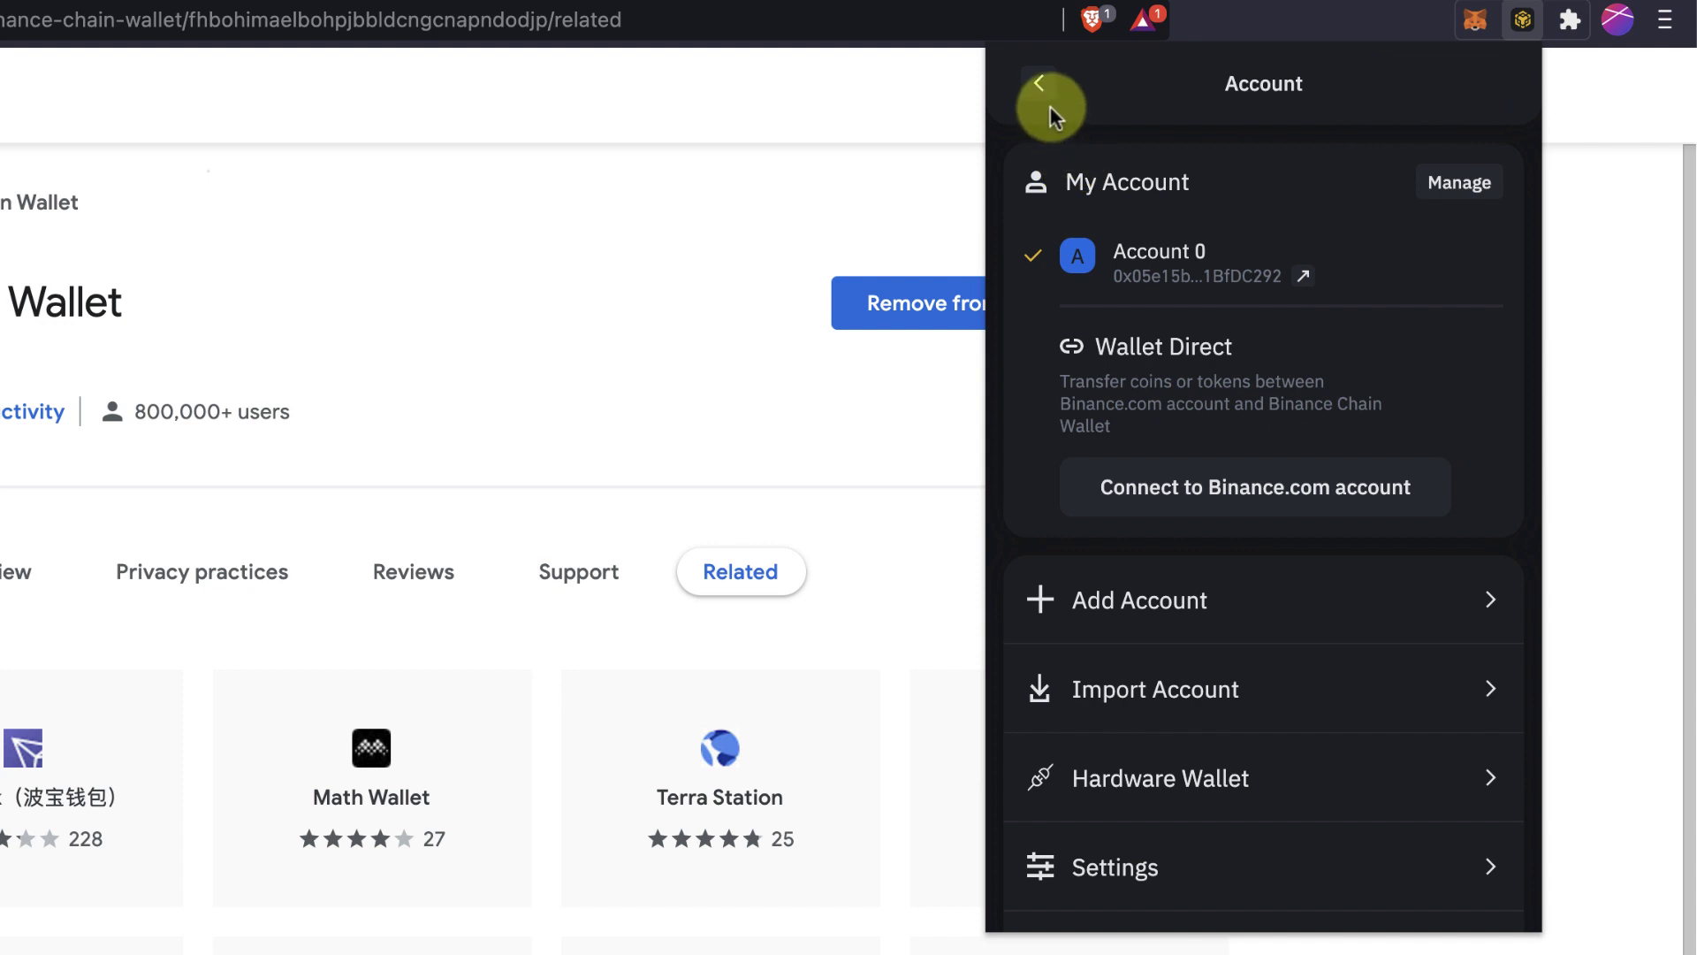
click(1041, 85)
click(1483, 75)
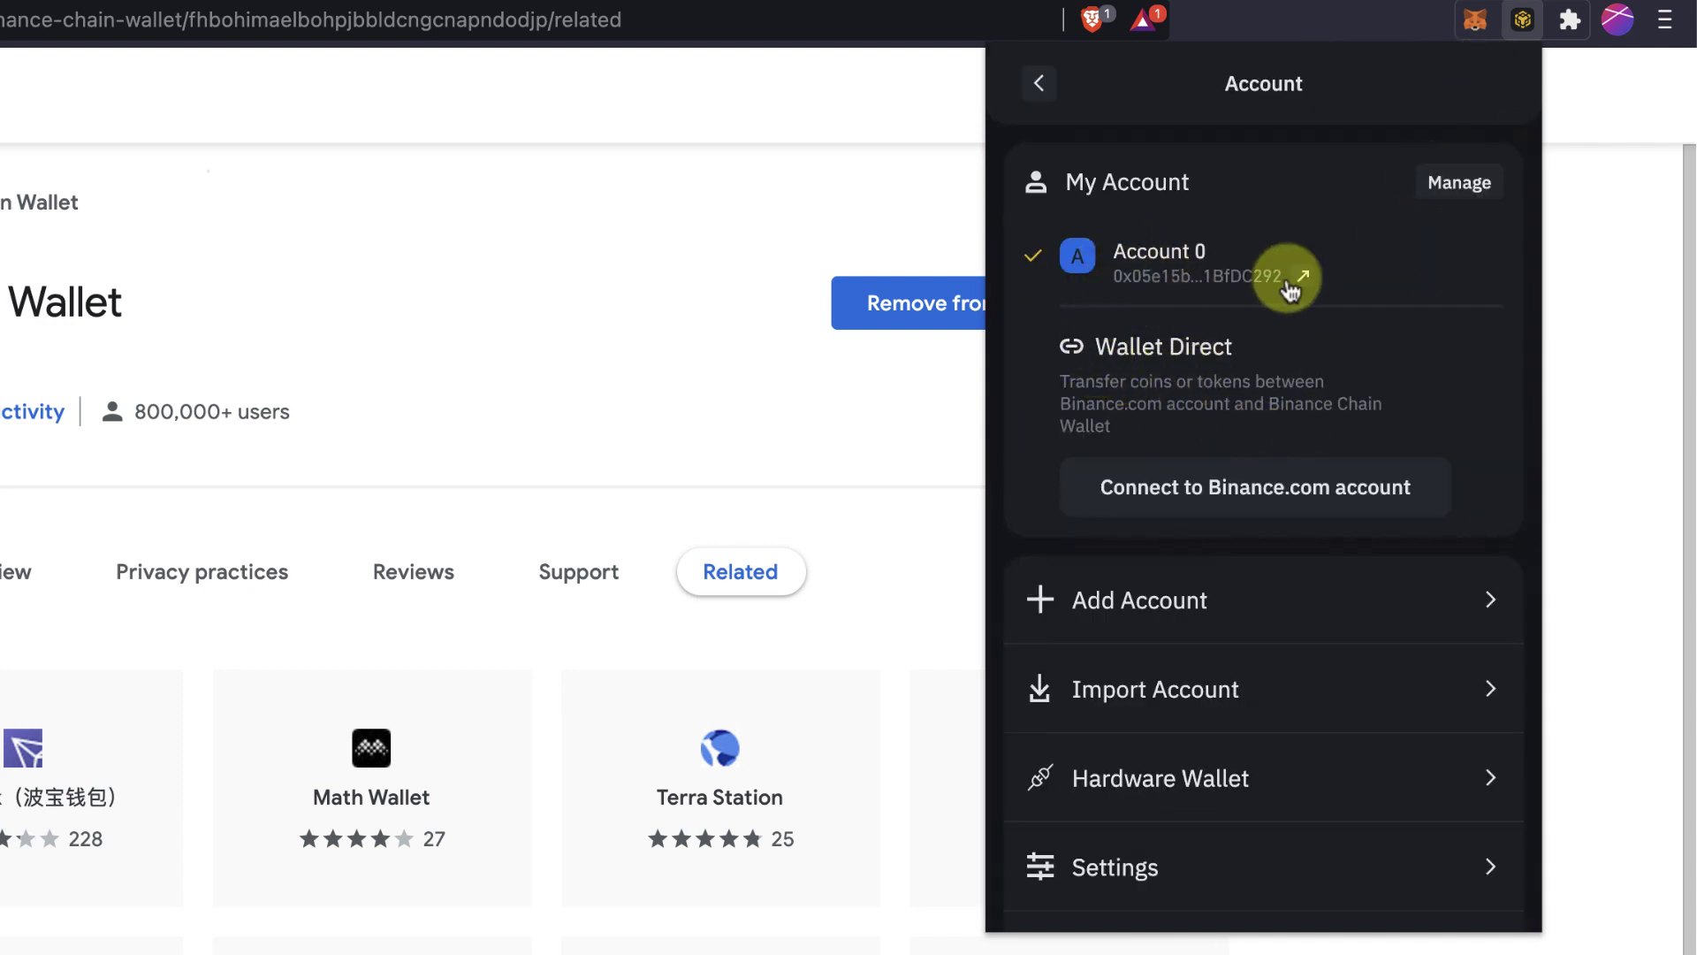
scroll(1239, 442, down, 1)
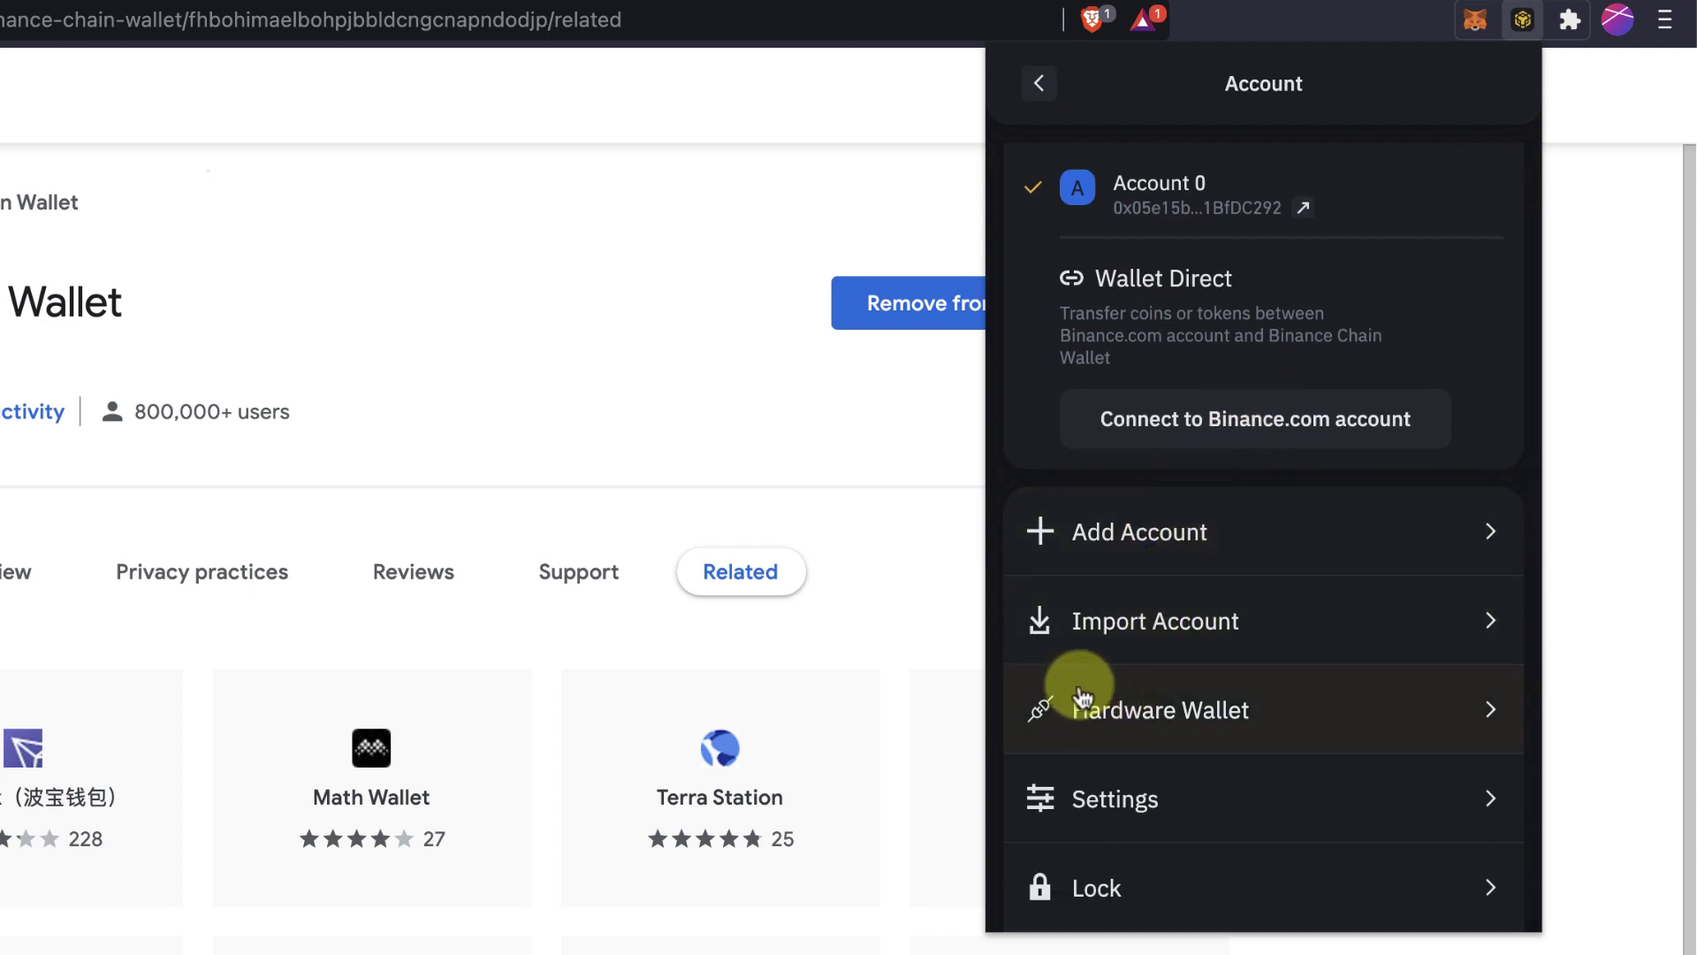
click(1061, 709)
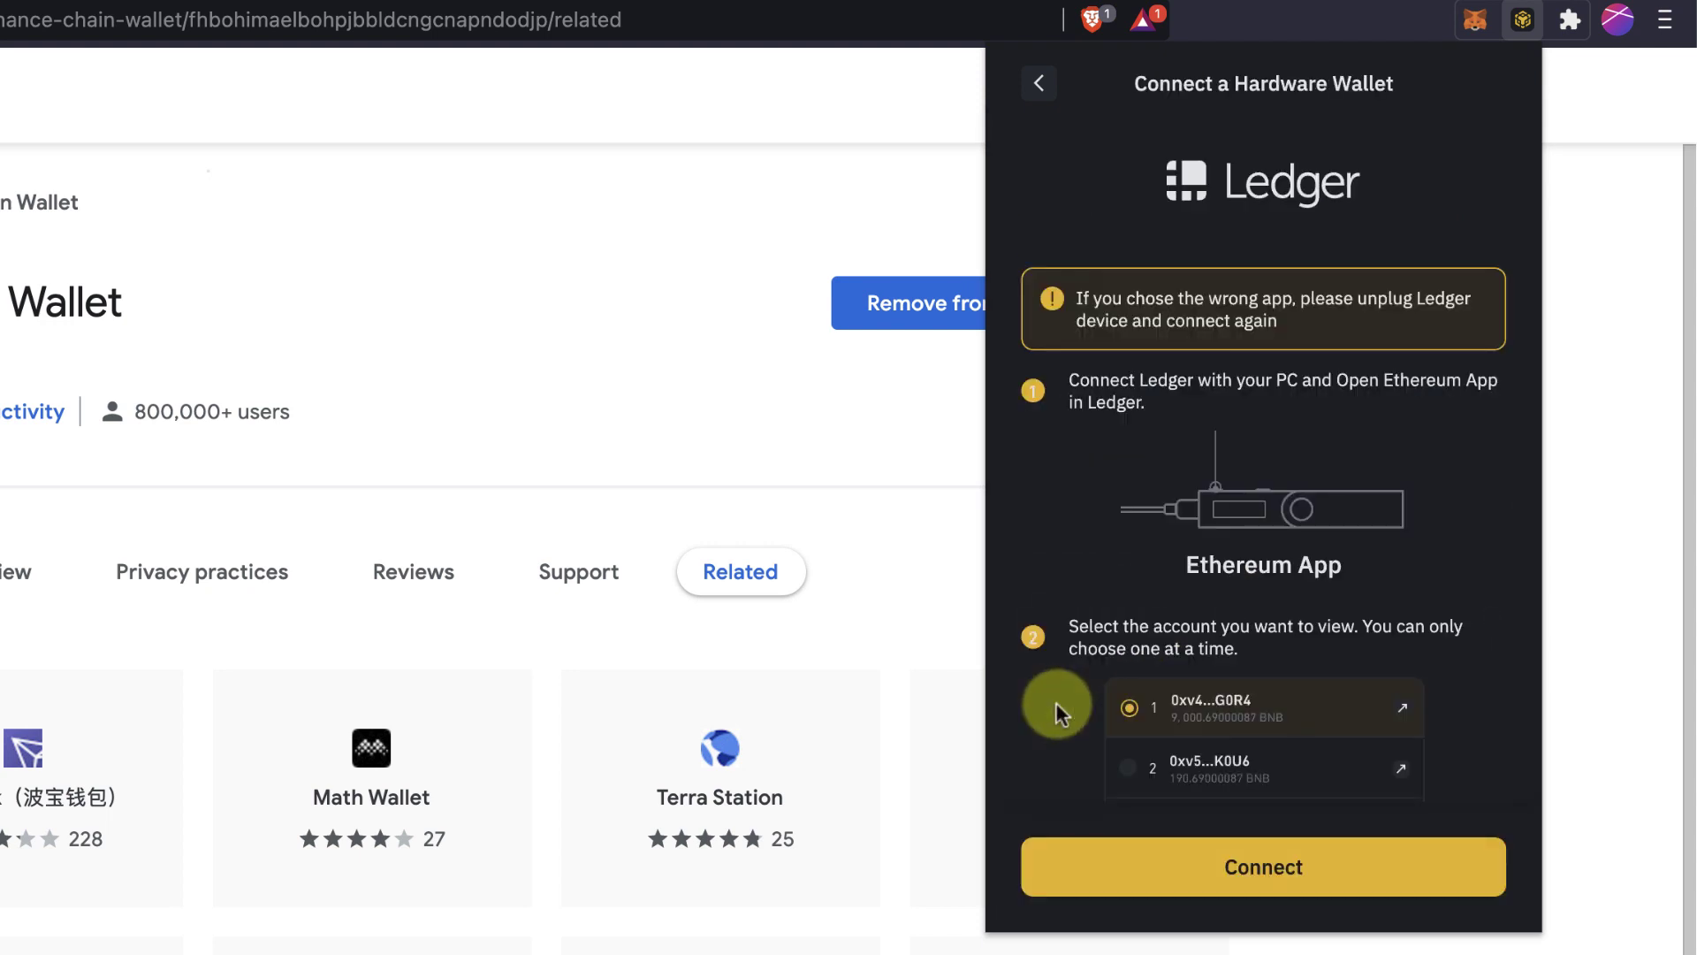
scroll(1169, 497, down, 2)
scroll(1165, 469, up, 2)
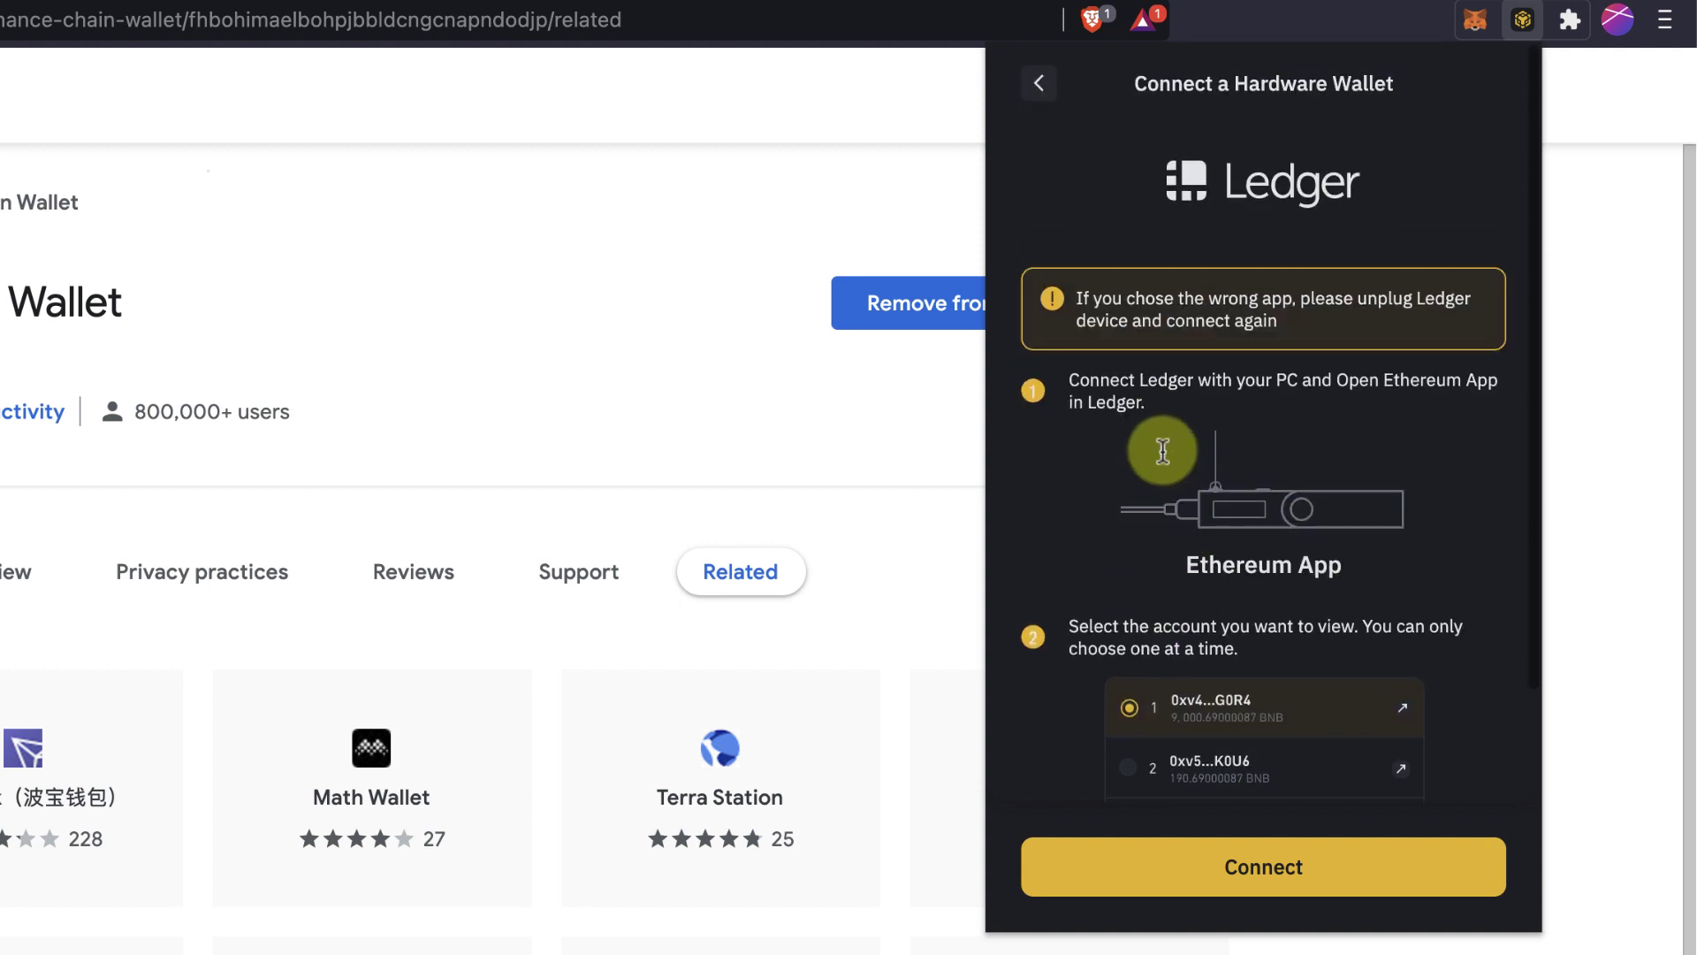
click(1038, 88)
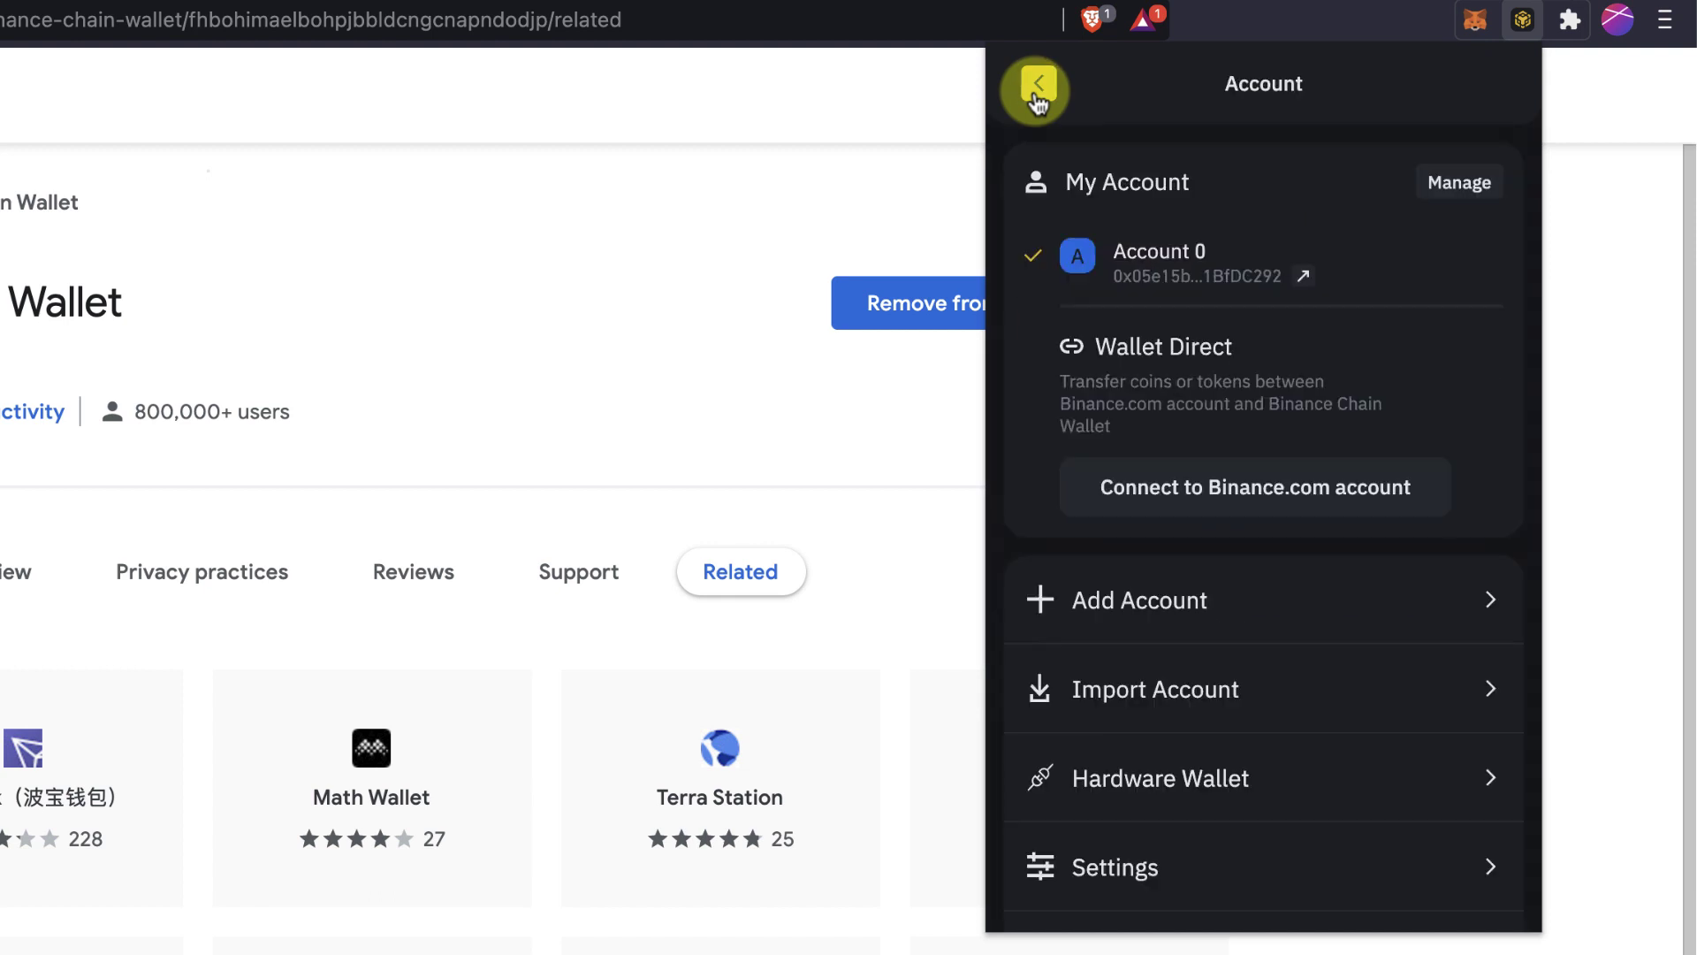
scroll(1158, 707, down, 1)
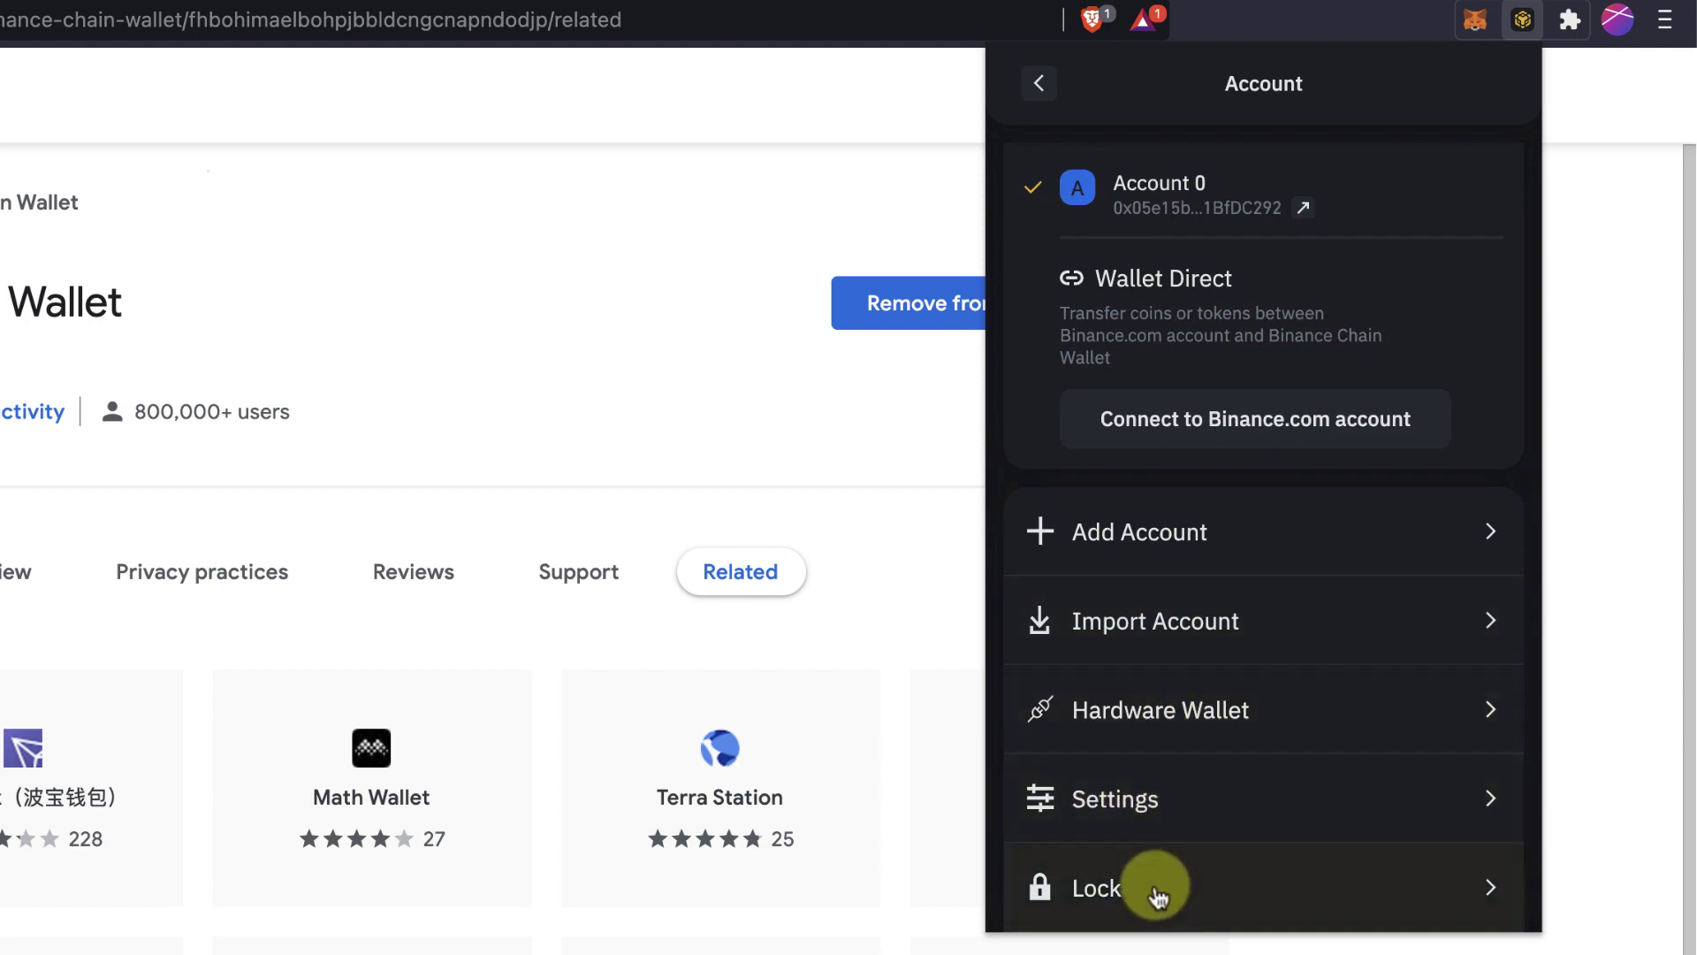
click(1041, 86)
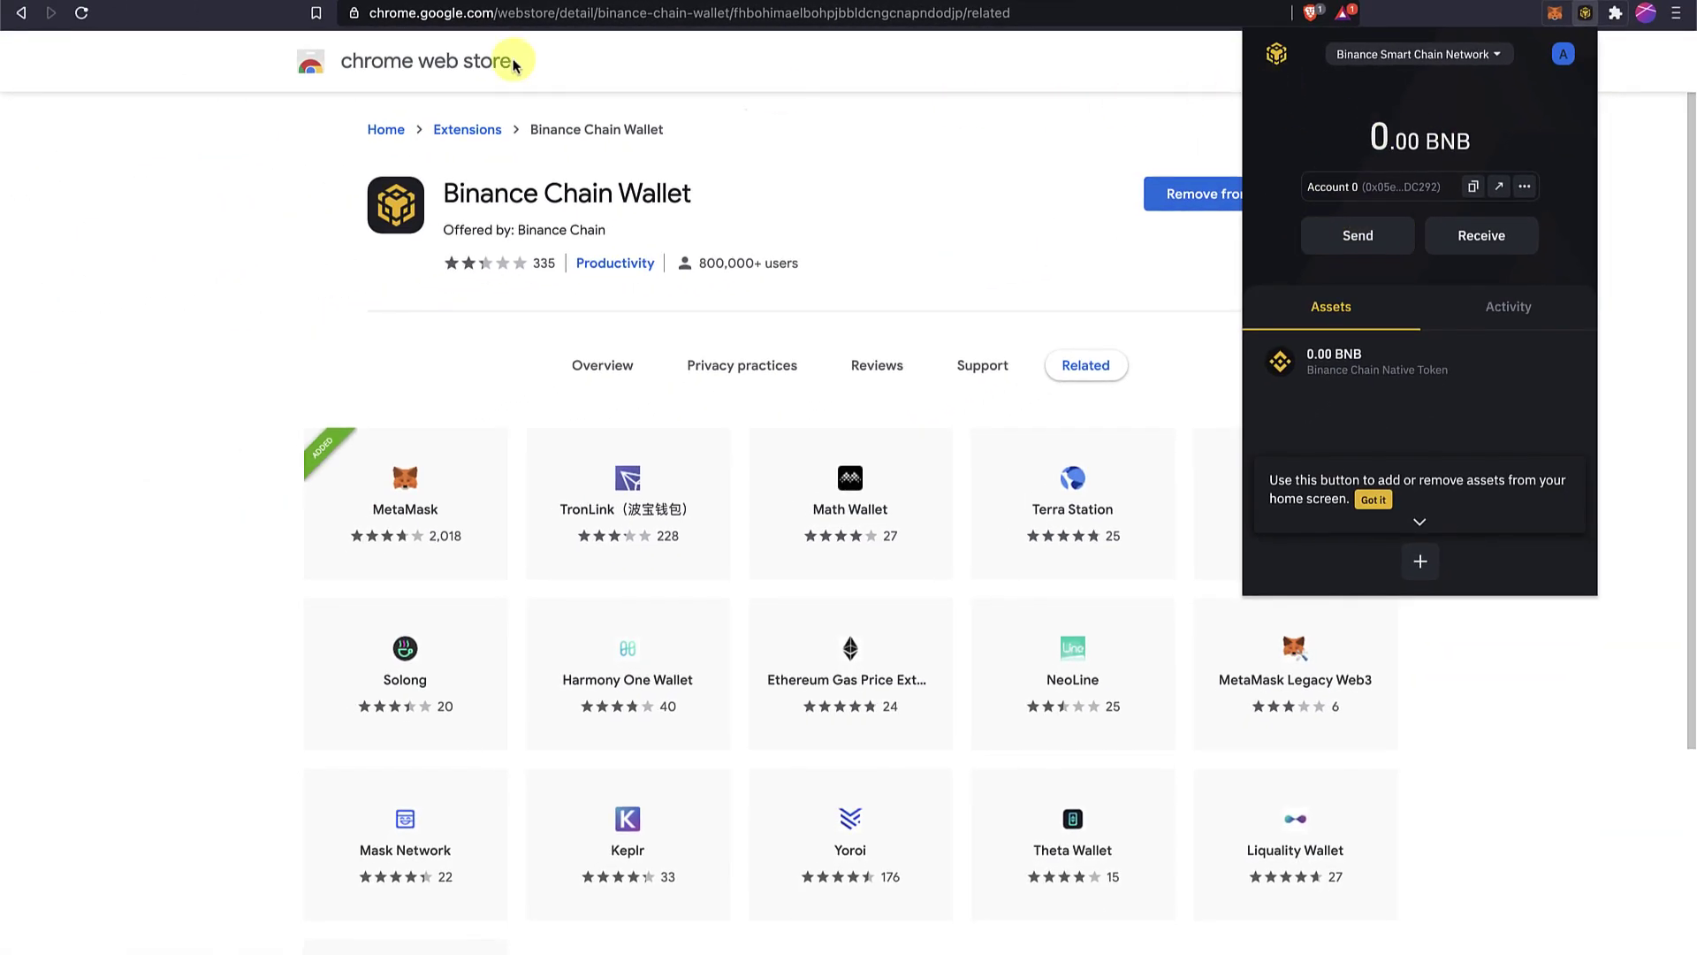
Search Google for 'pancakeswap' in a new browser tab.
key(ctrl+t)
text(panc)
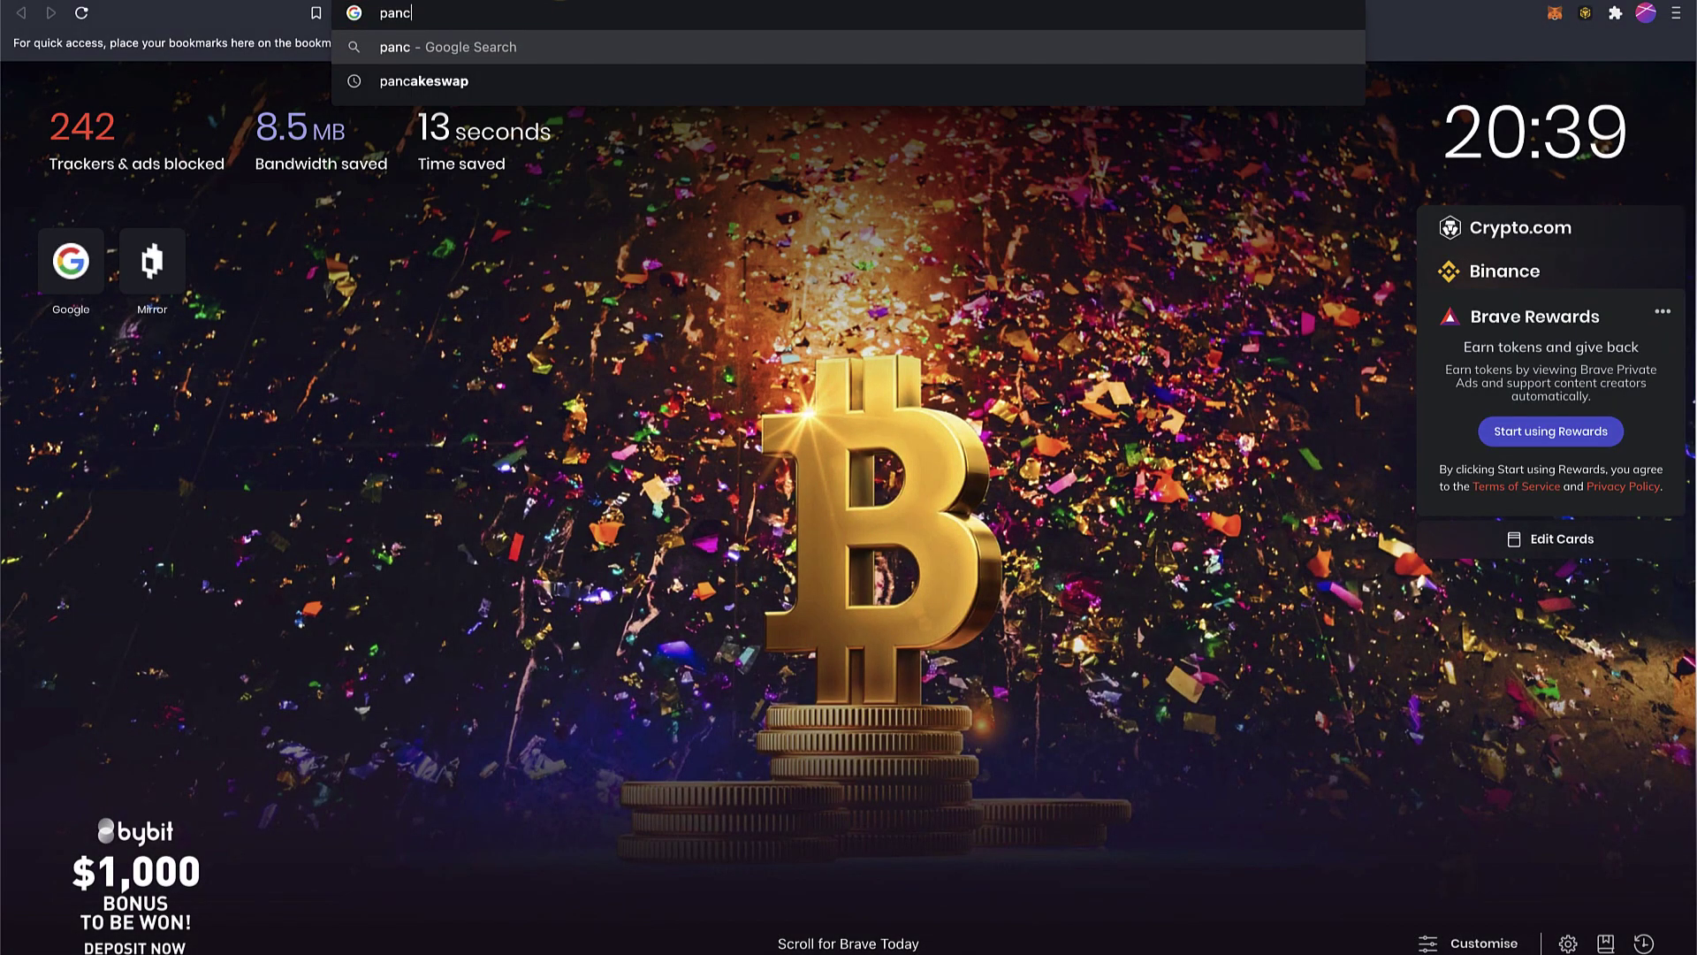
key(ctrl+a)
text(pancakeswap)
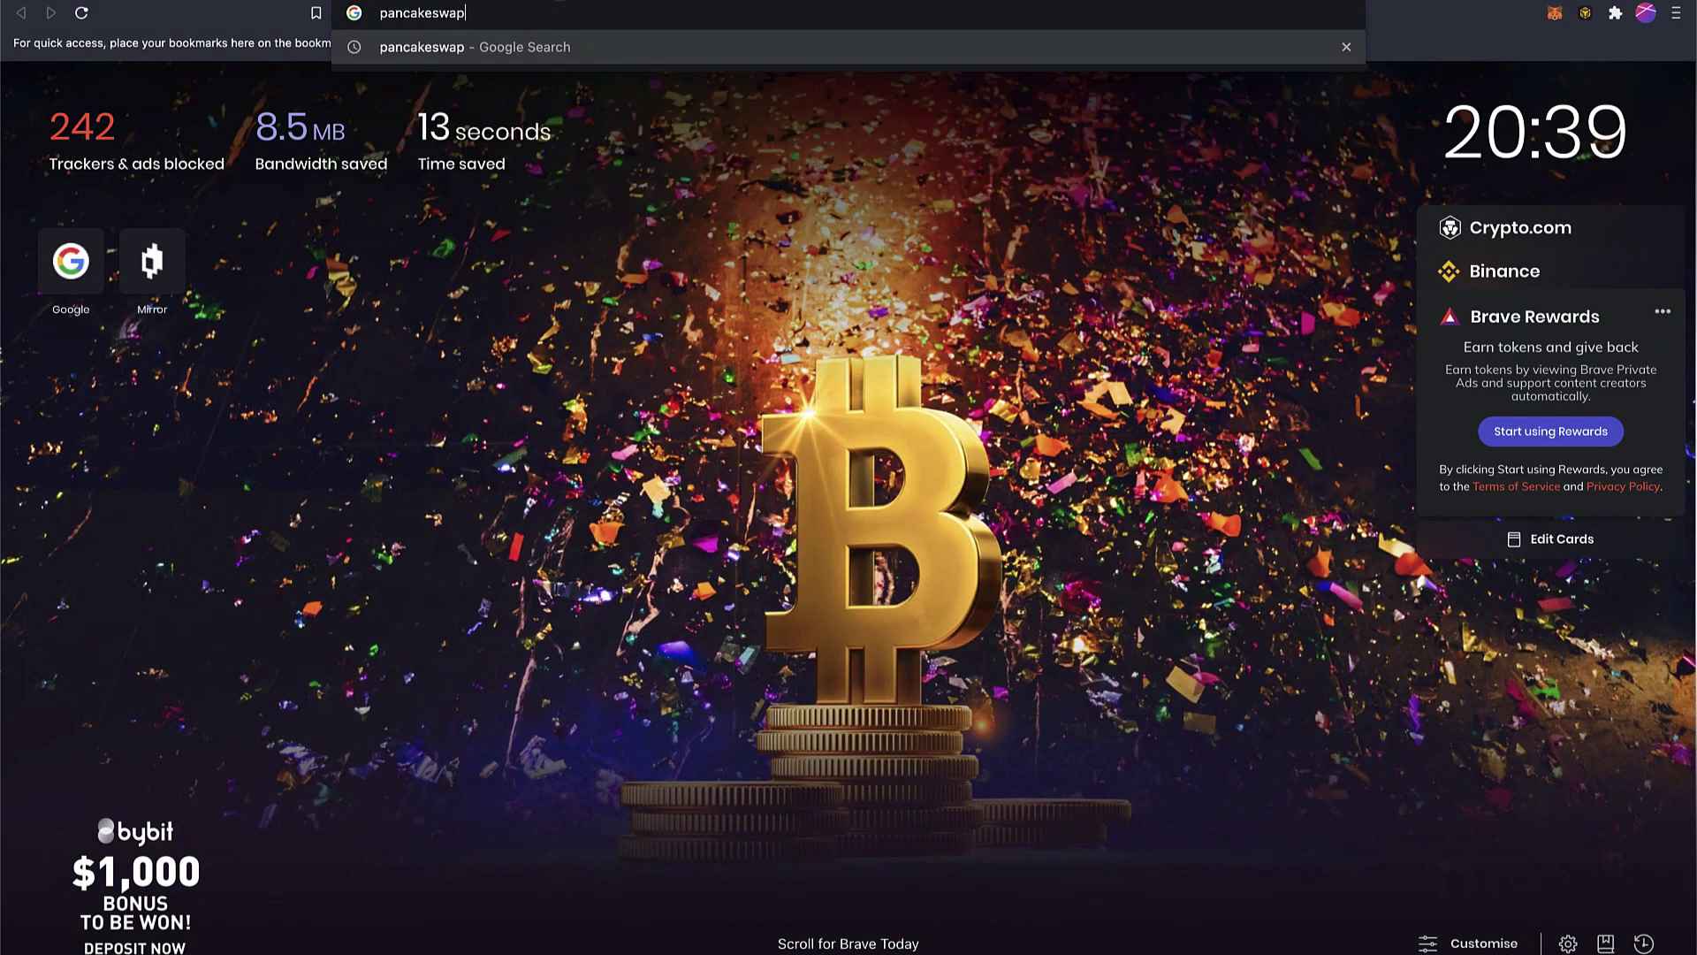
key(Return)
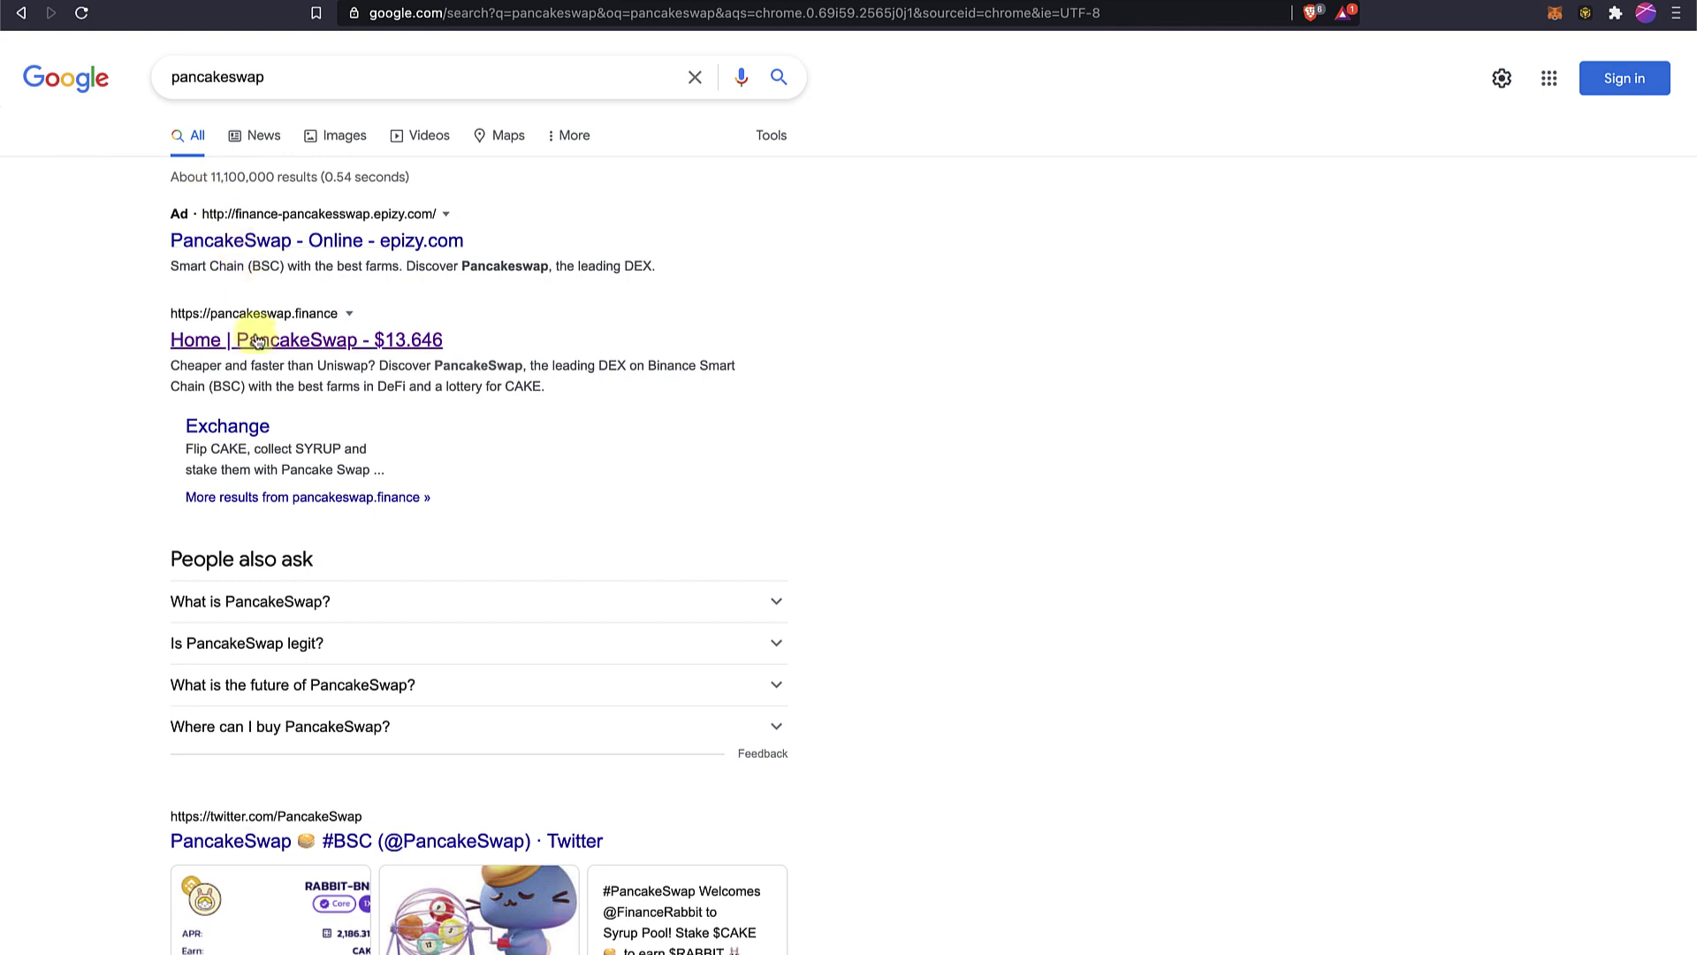
Open the PancakeSwap home page and connect it to Binance Chain Wallet.
click(254, 333)
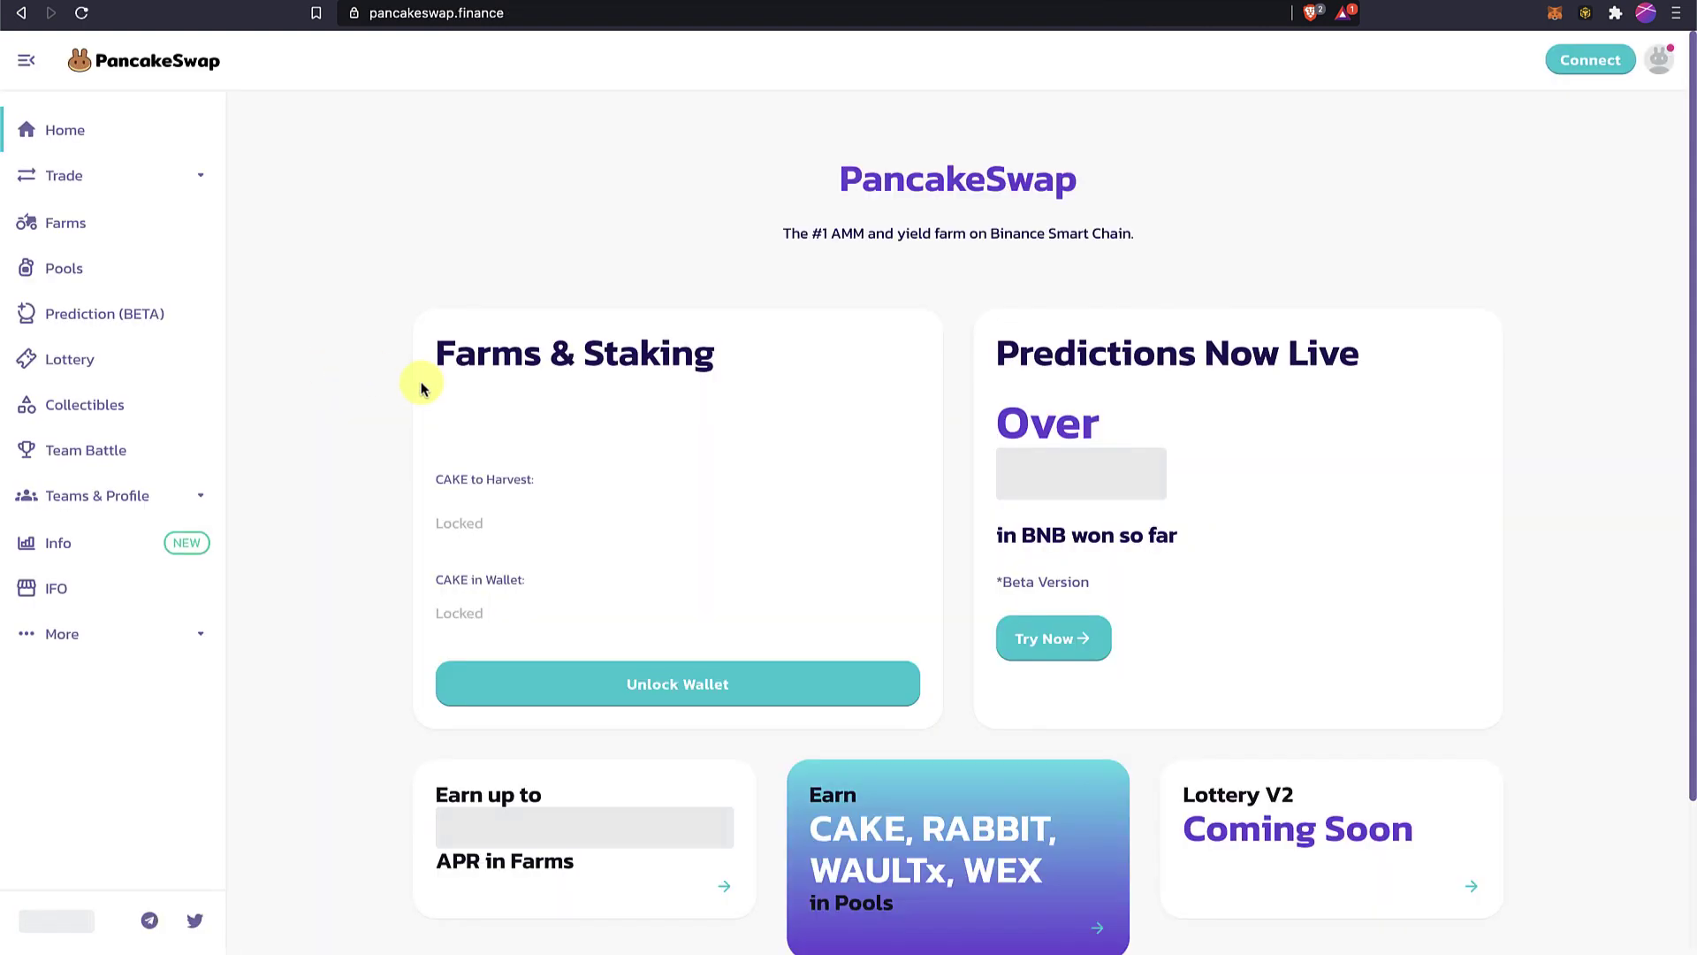
click(1569, 59)
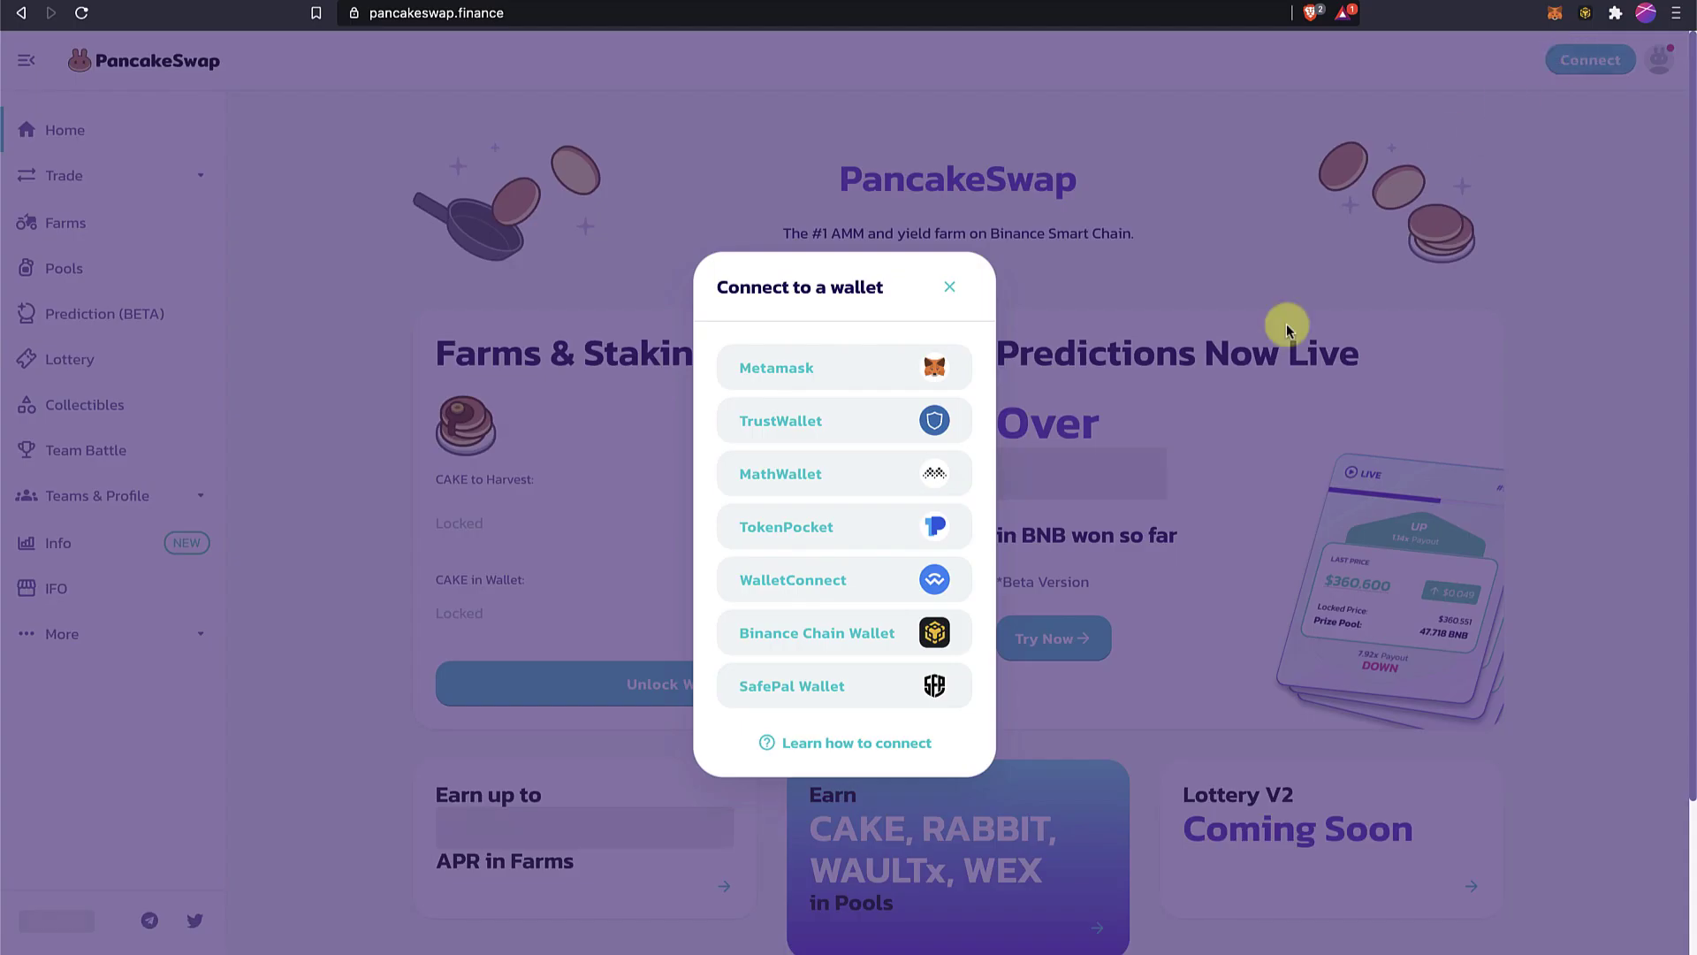
click(778, 636)
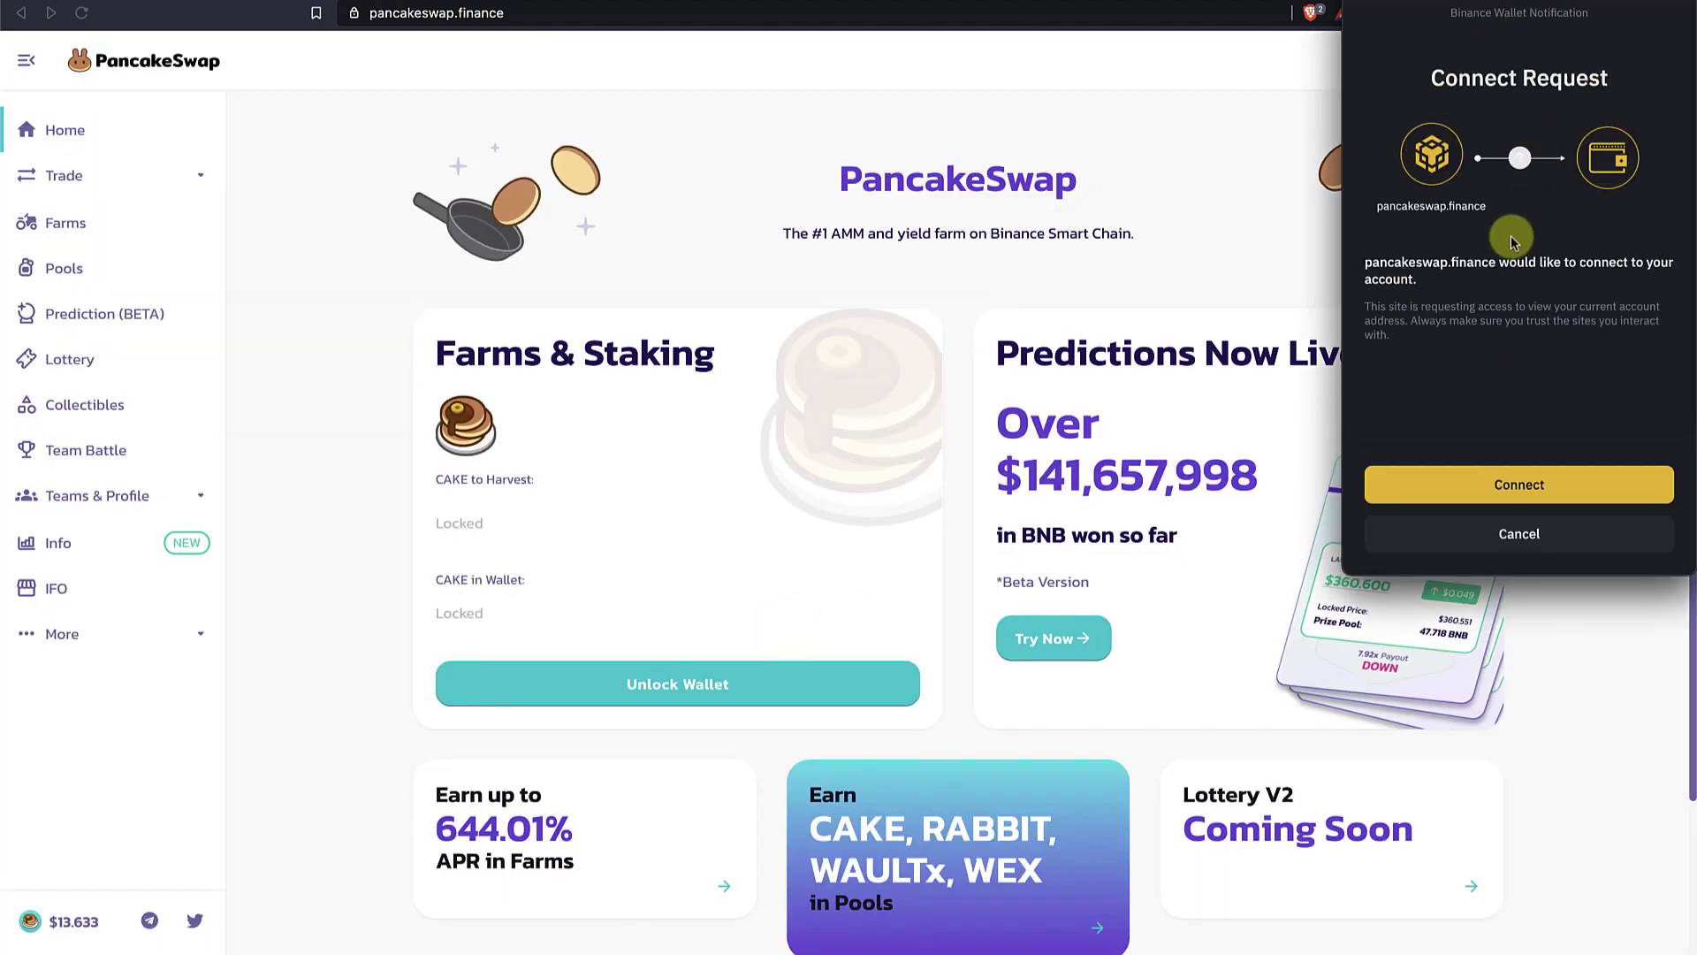
click(1486, 482)
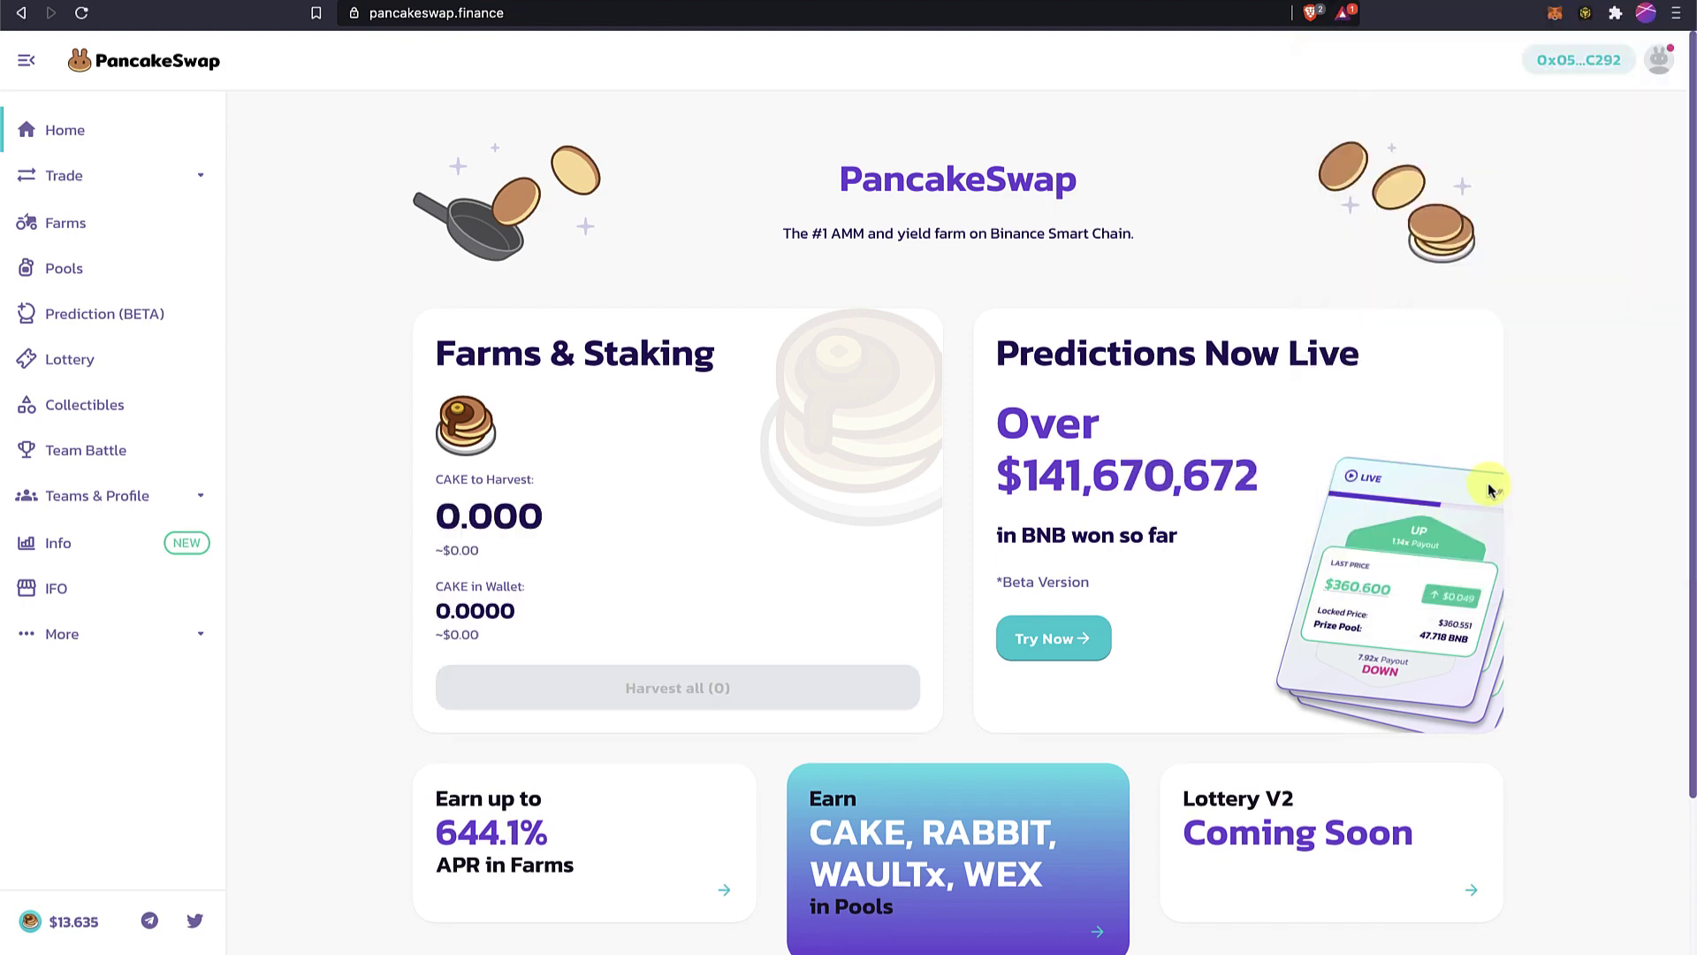
Check the connected wallet address against the extension, then close the address window.
click(1556, 59)
drag(635, 505, 838, 506)
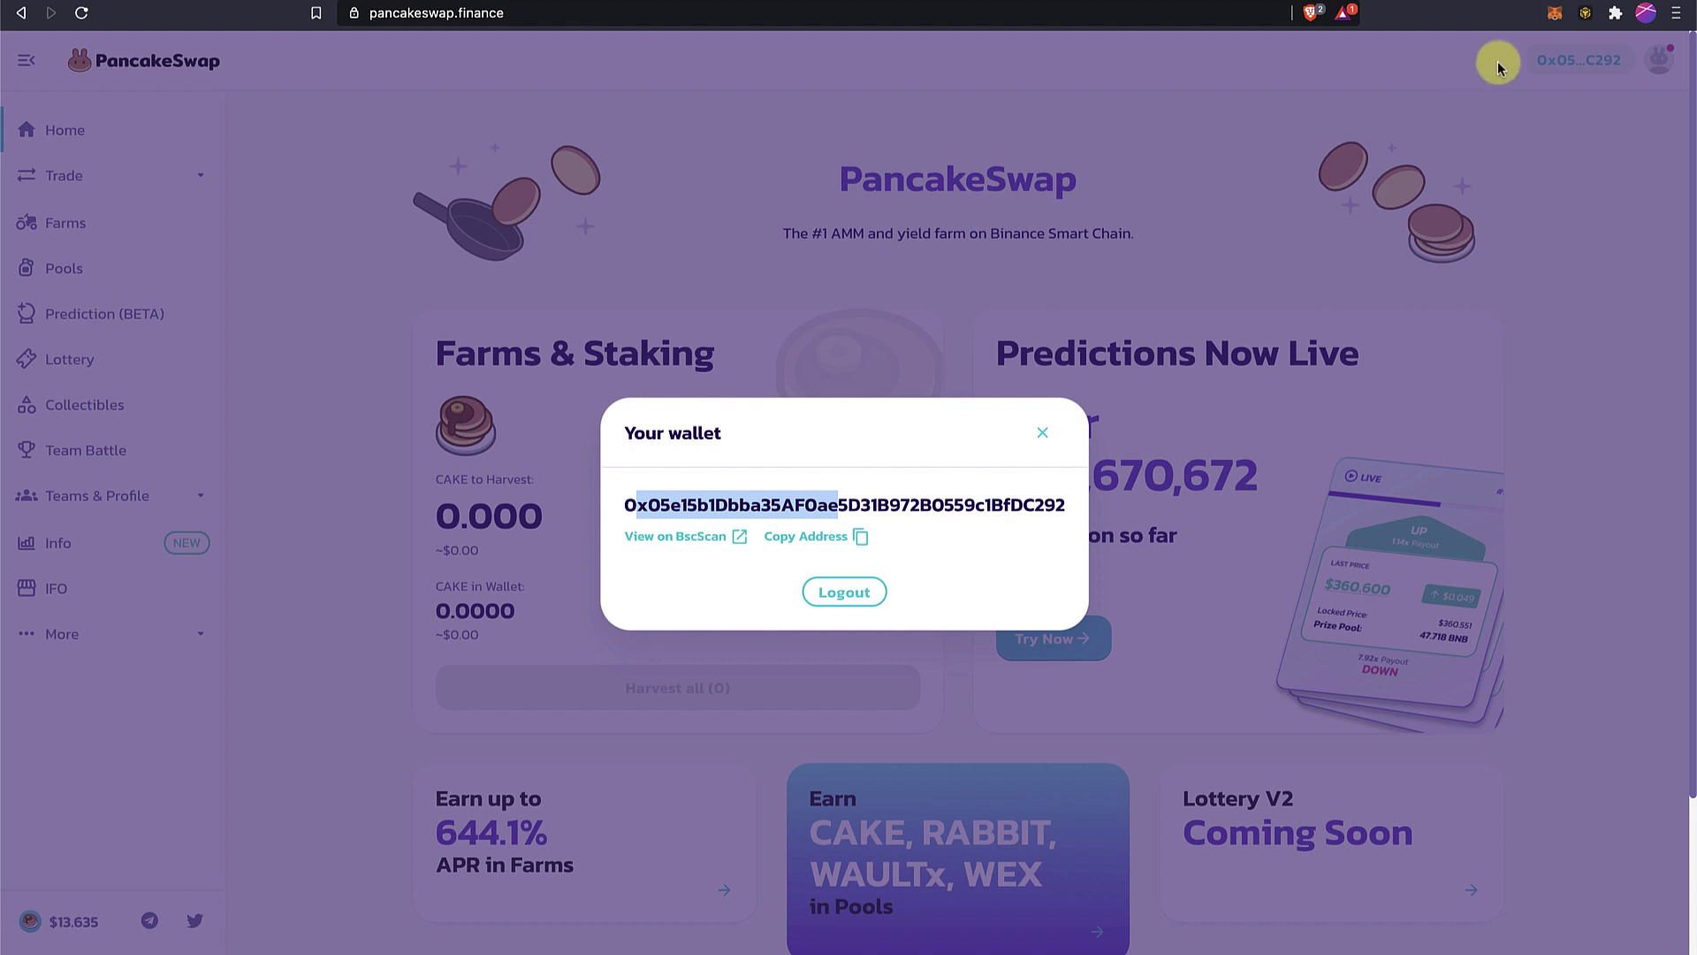
click(1585, 12)
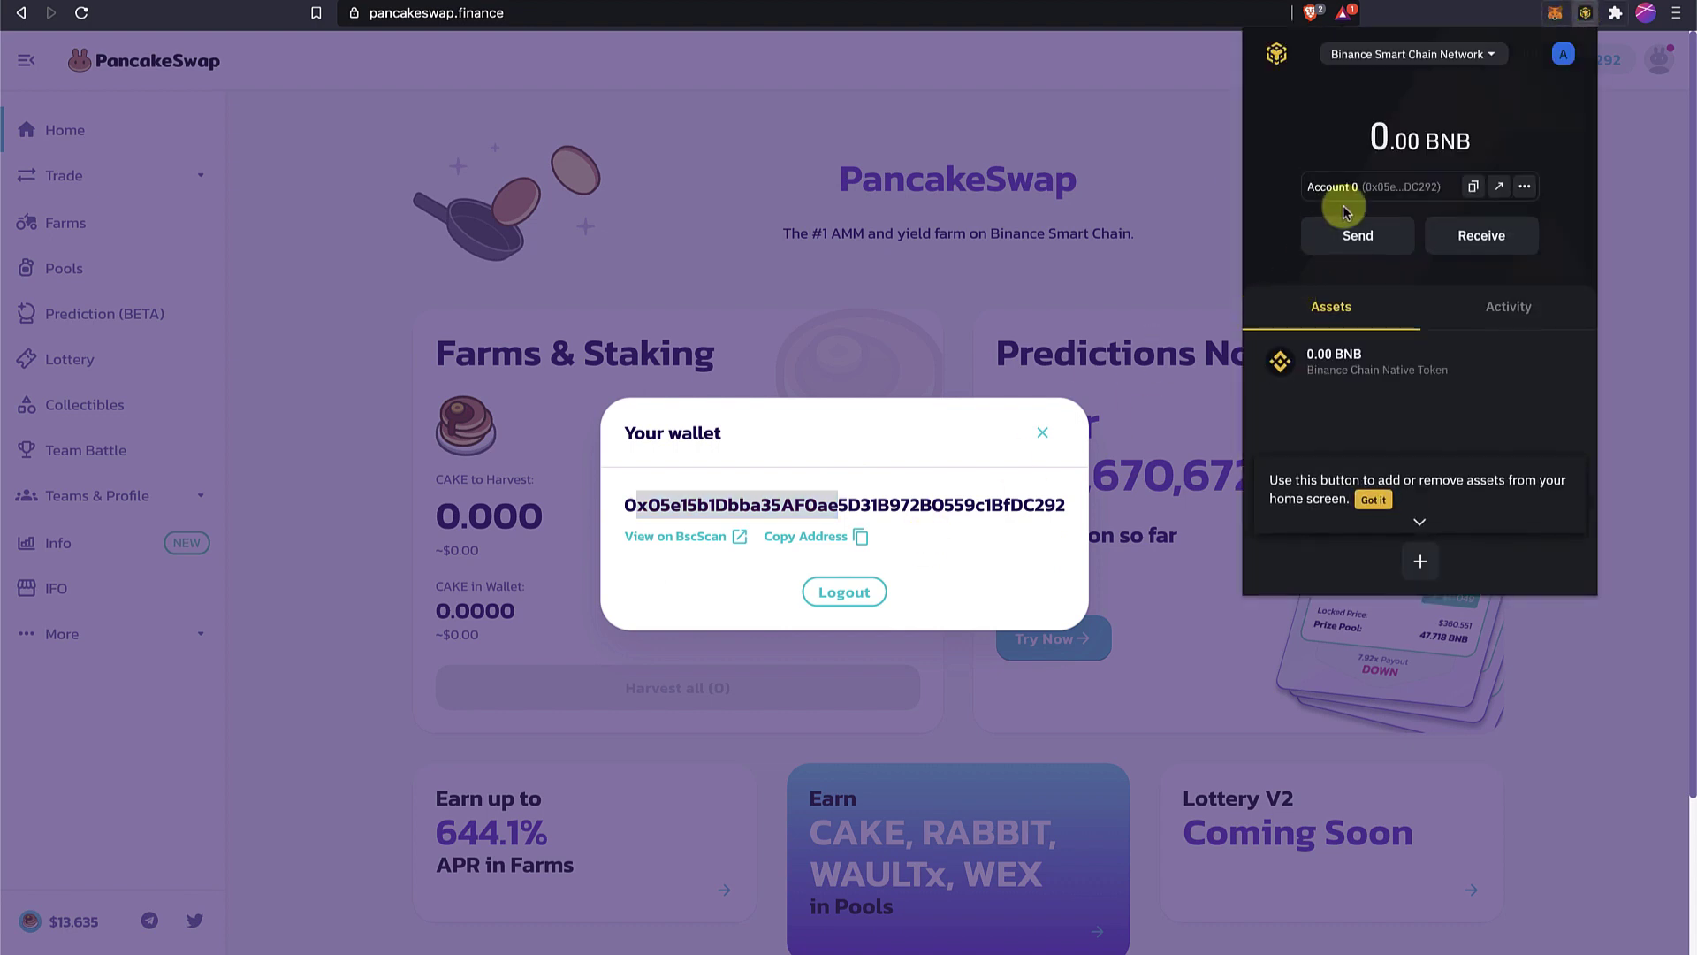
click(996, 318)
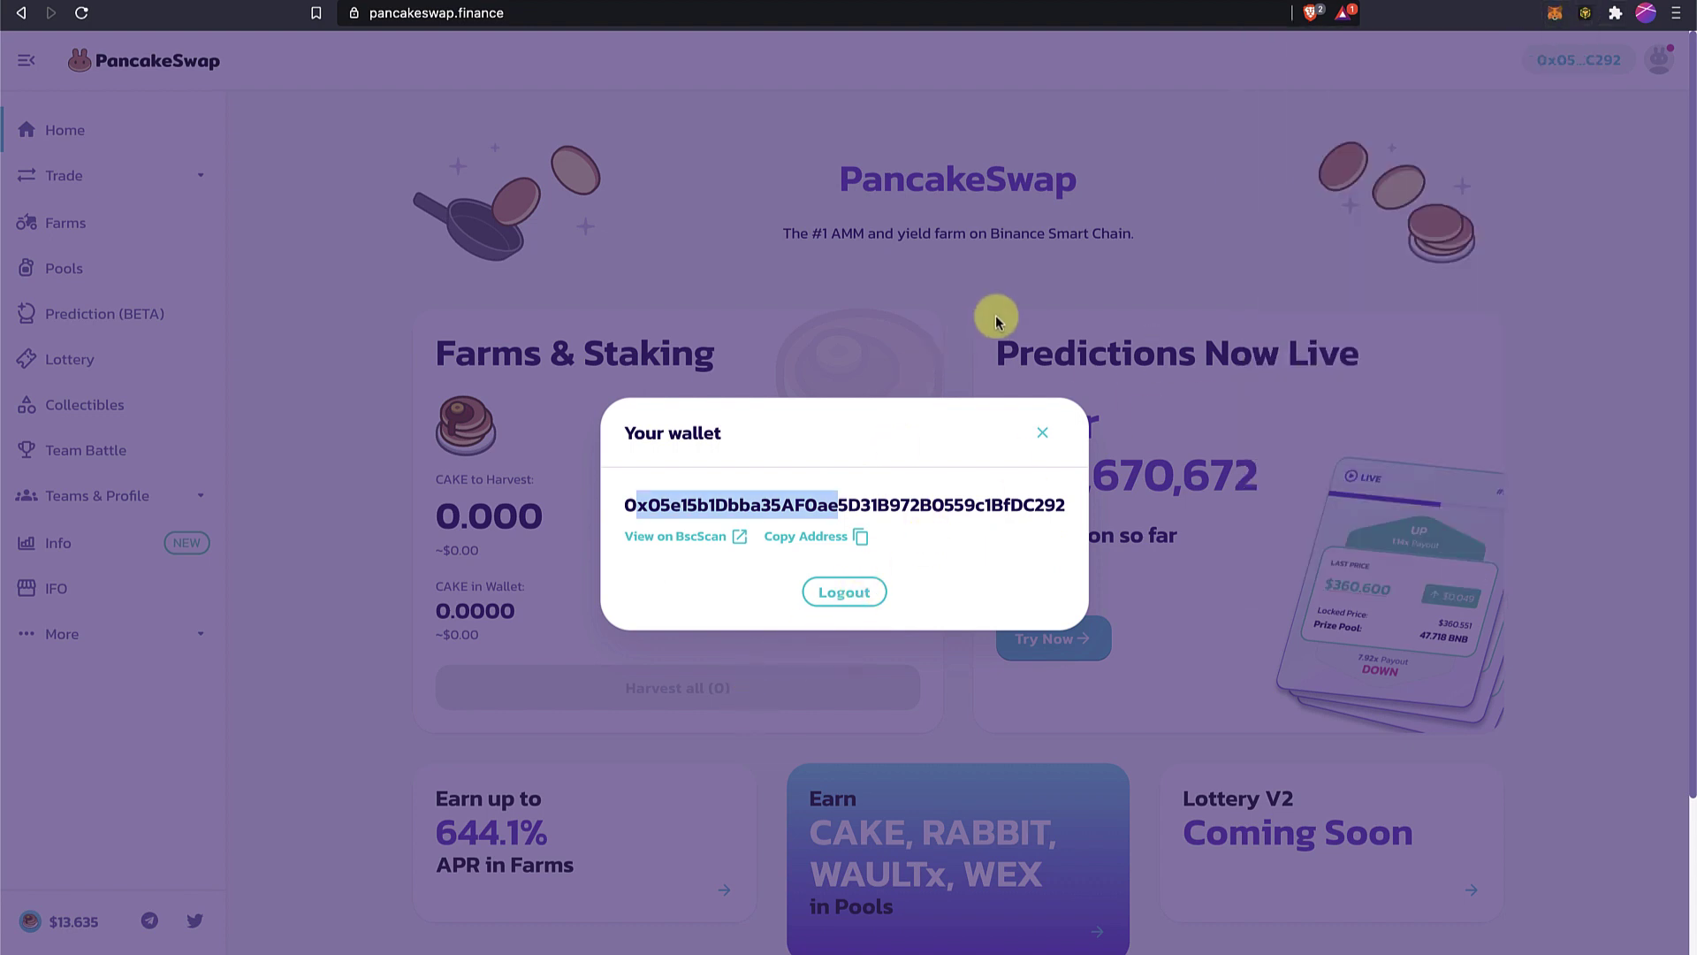
click(1038, 432)
Open Trade > Exchange and connect Binance Chain Wallet to the exchange.
click(104, 187)
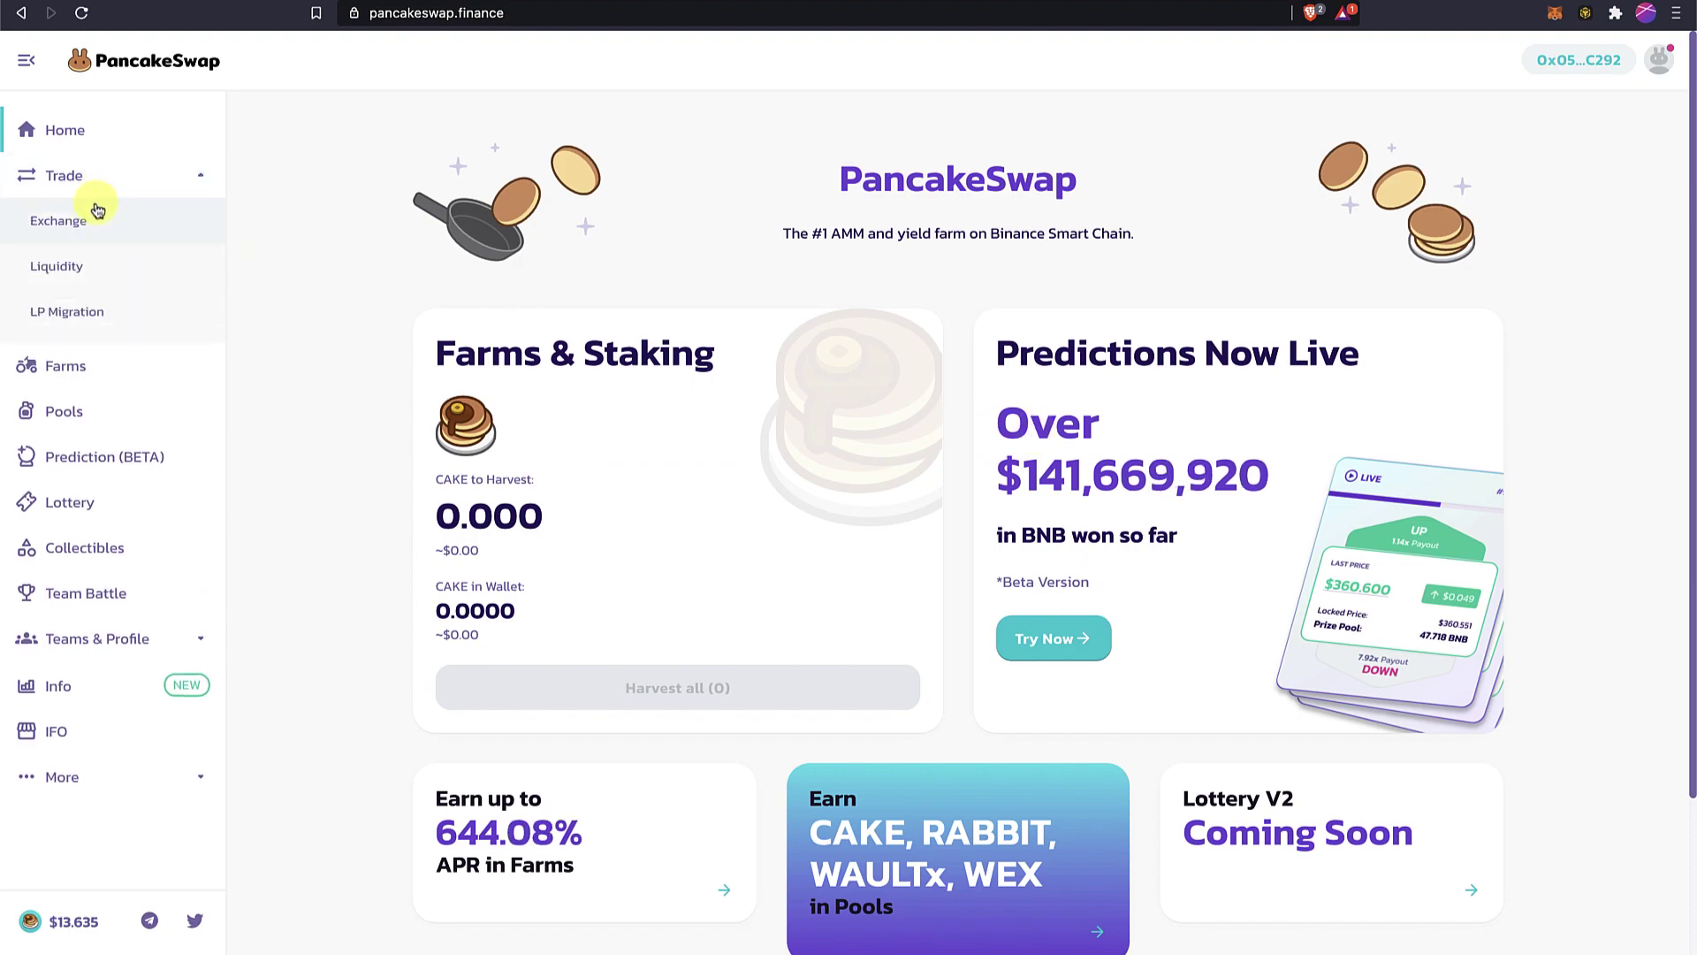
click(102, 232)
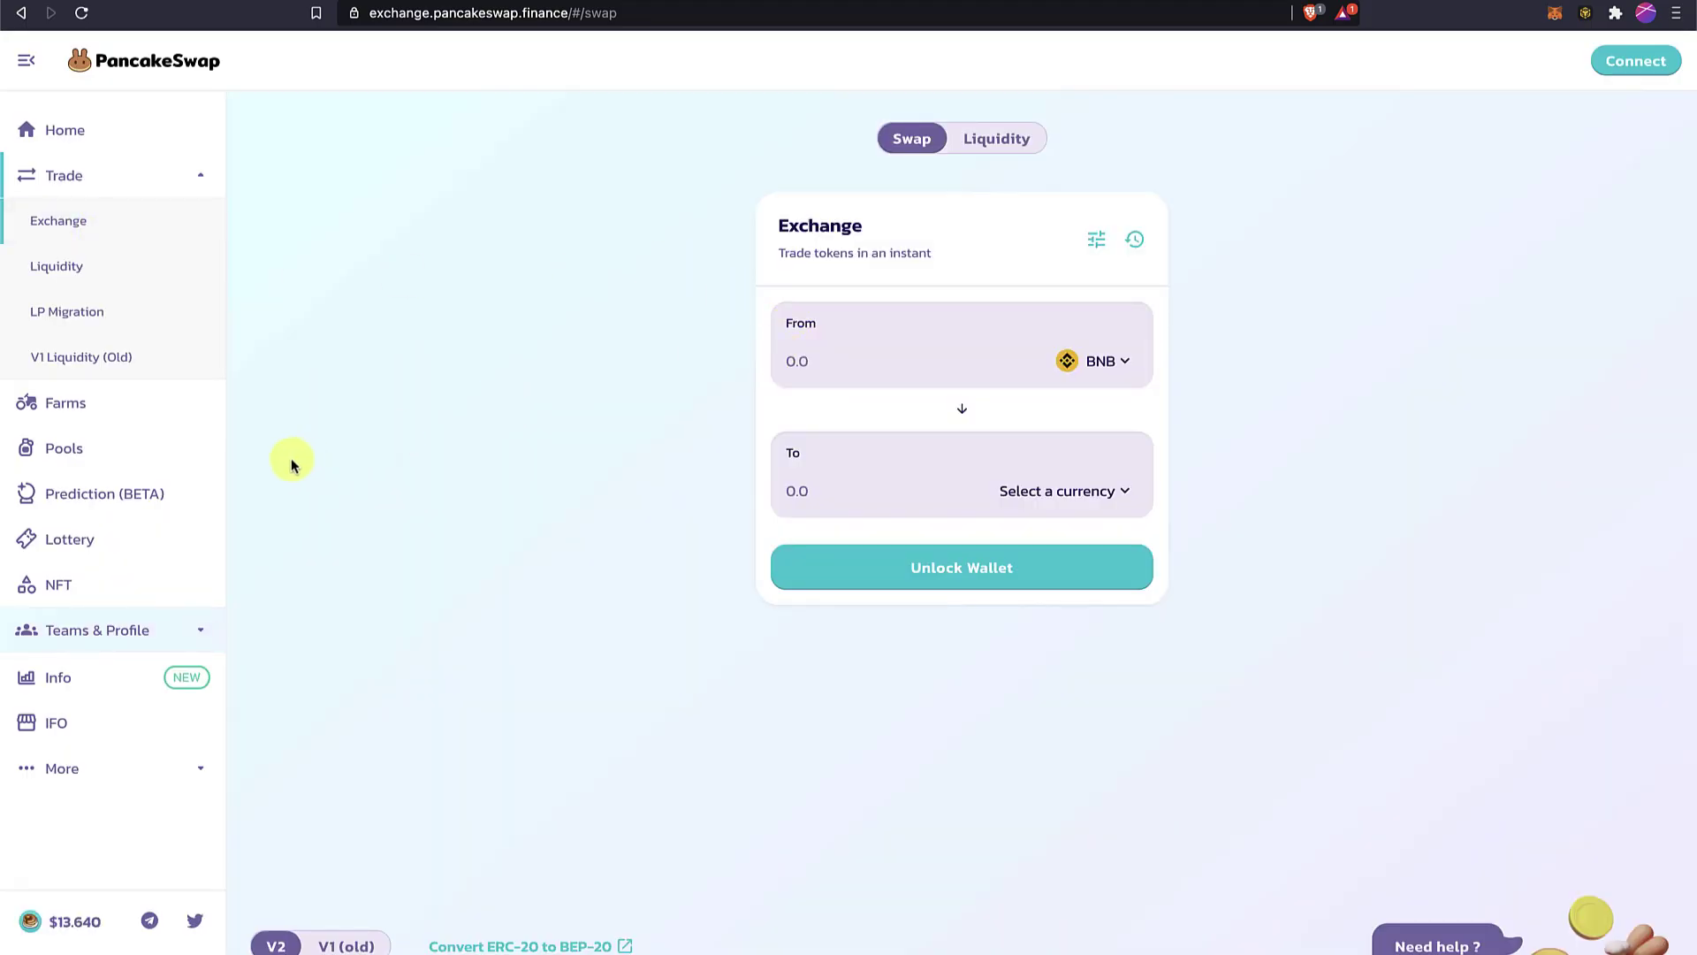
click(998, 349)
click(972, 562)
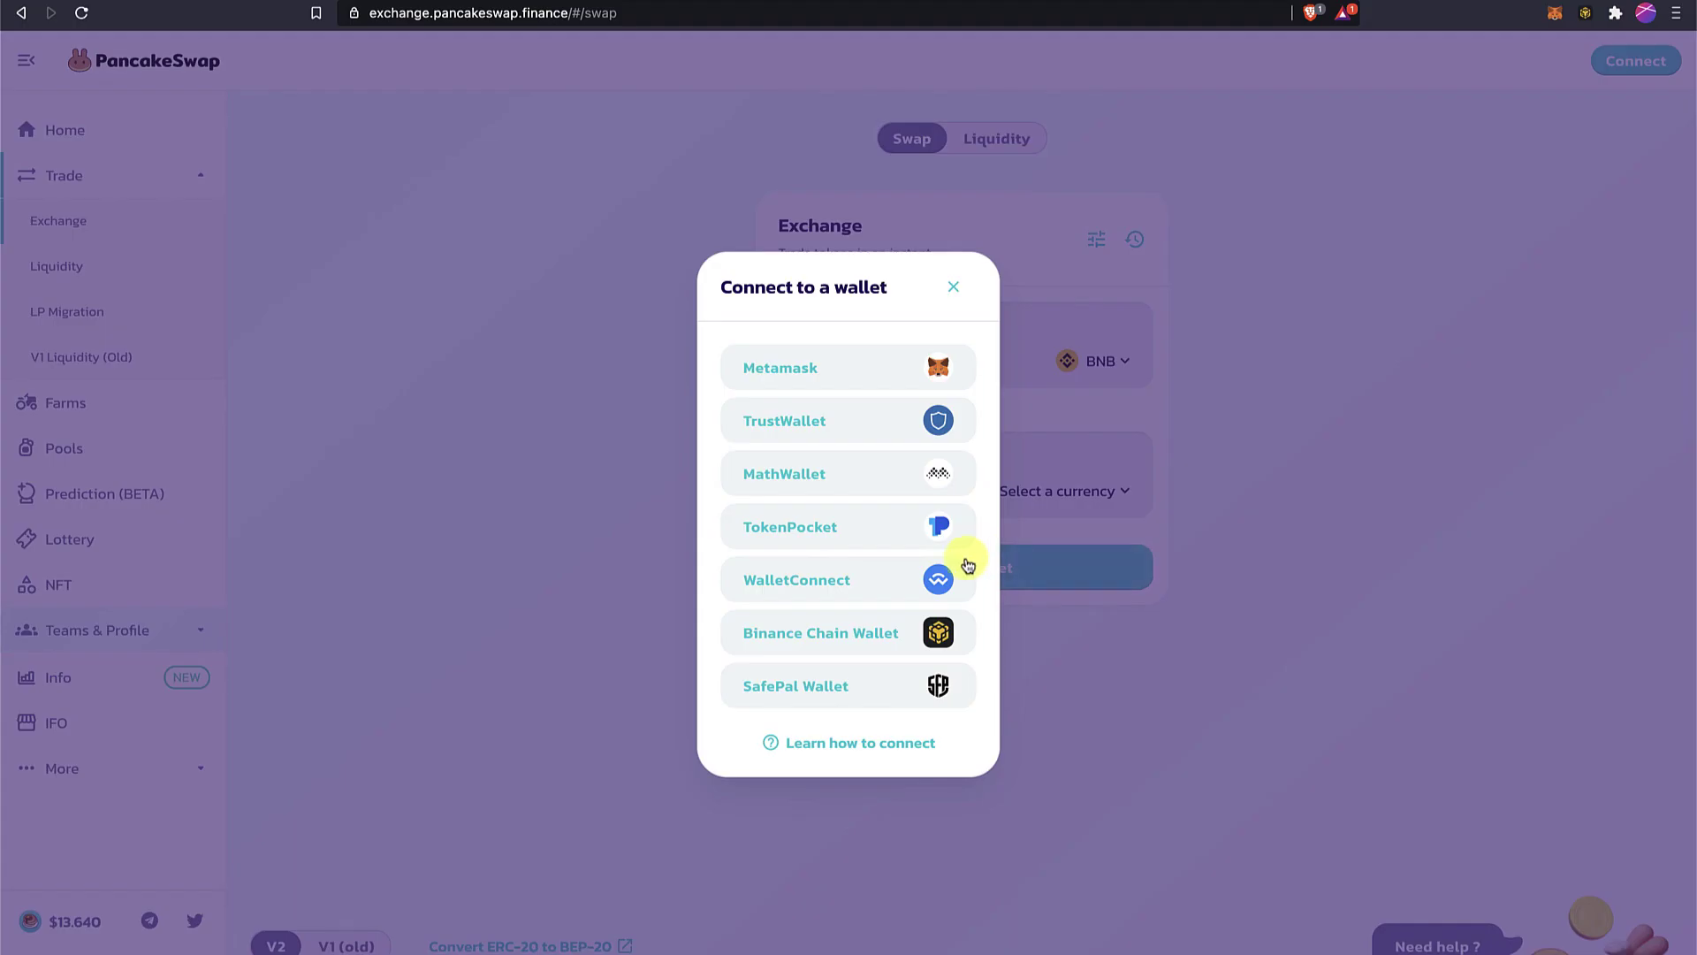
click(863, 631)
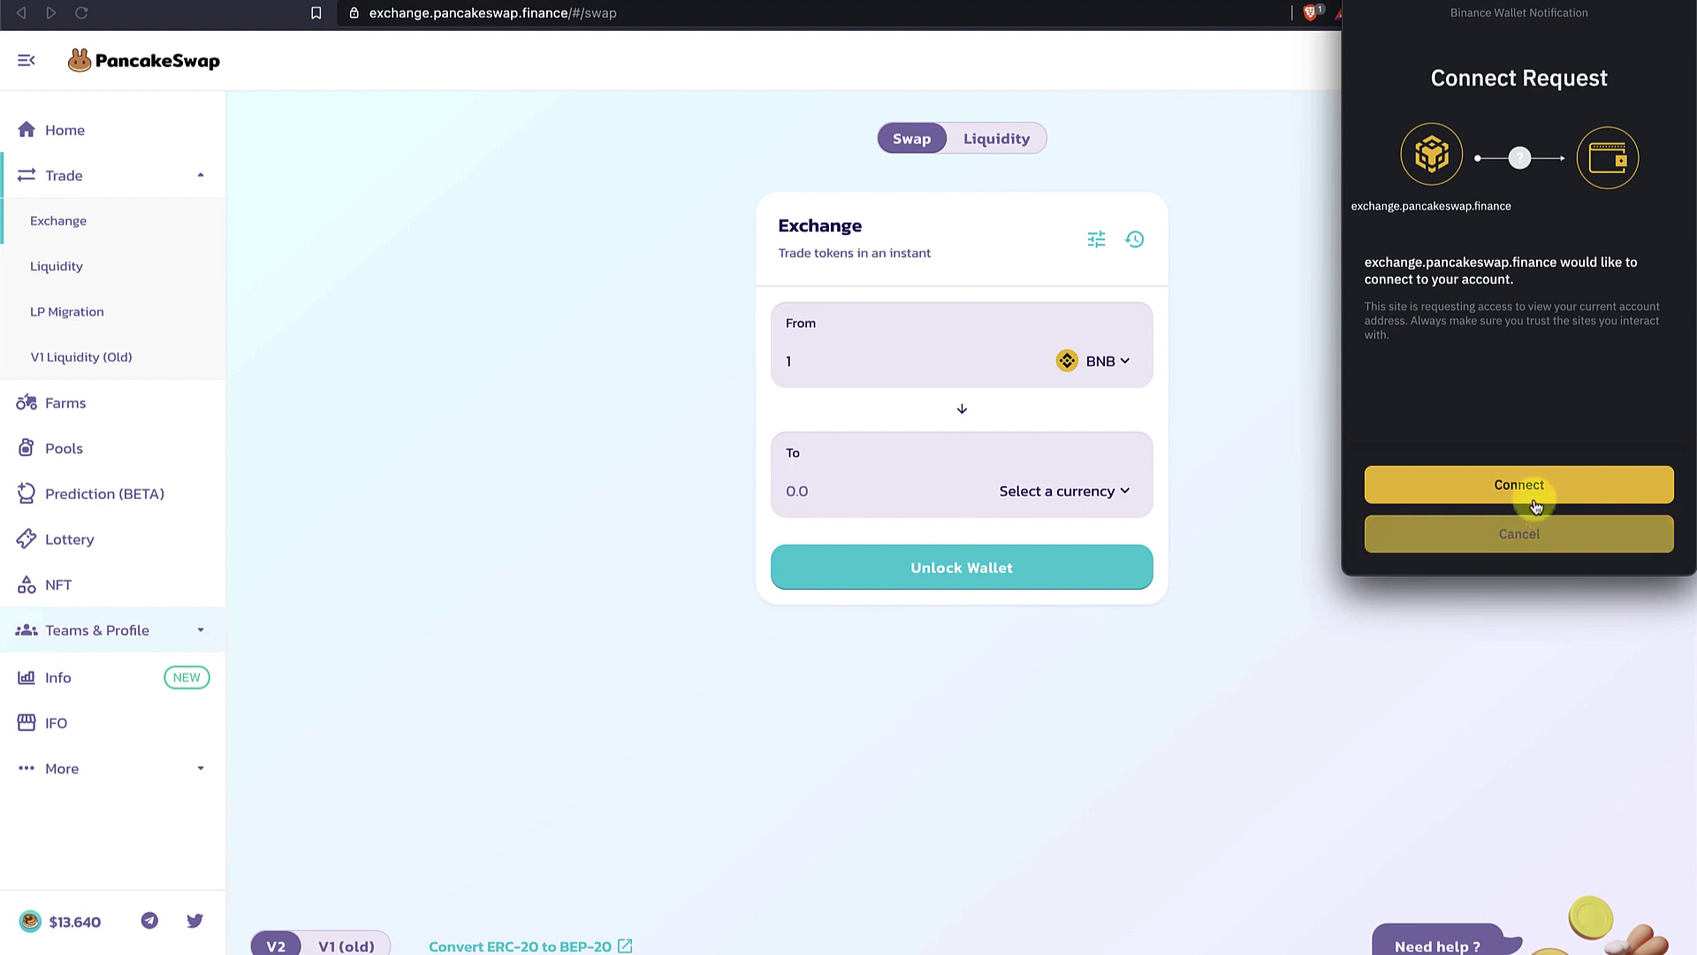
click(1516, 483)
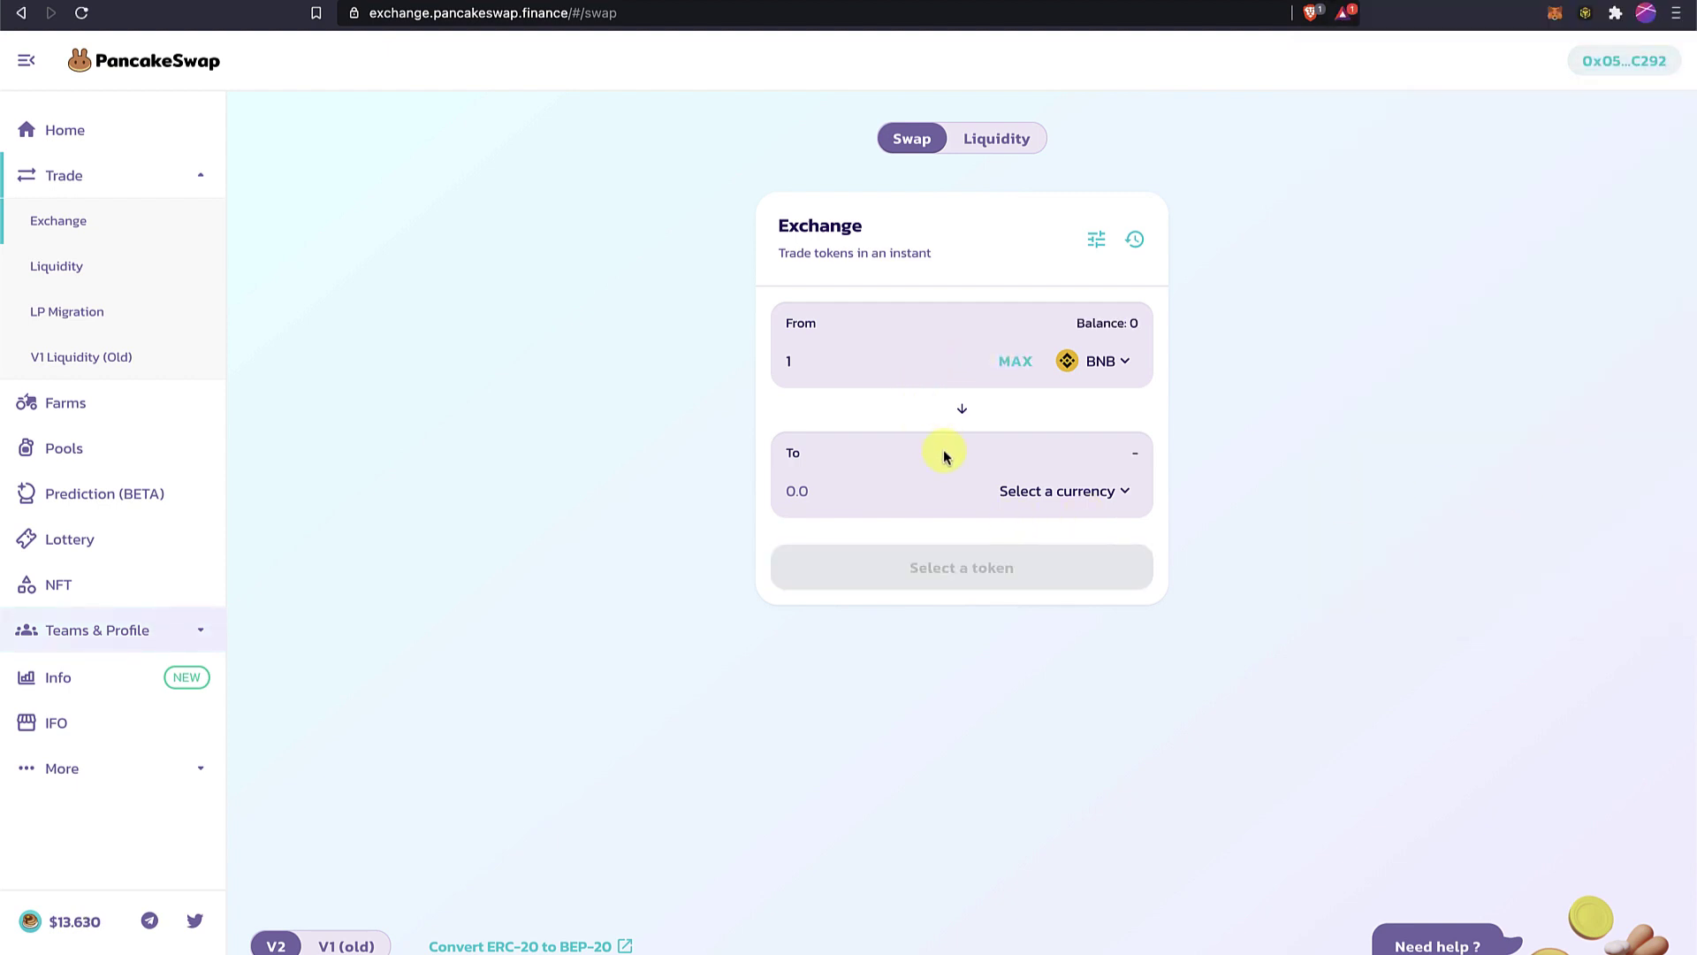
Set the swap to BNB into BTCB, quoting about 0.00897535 BTCB for 1 BNB.
click(1103, 366)
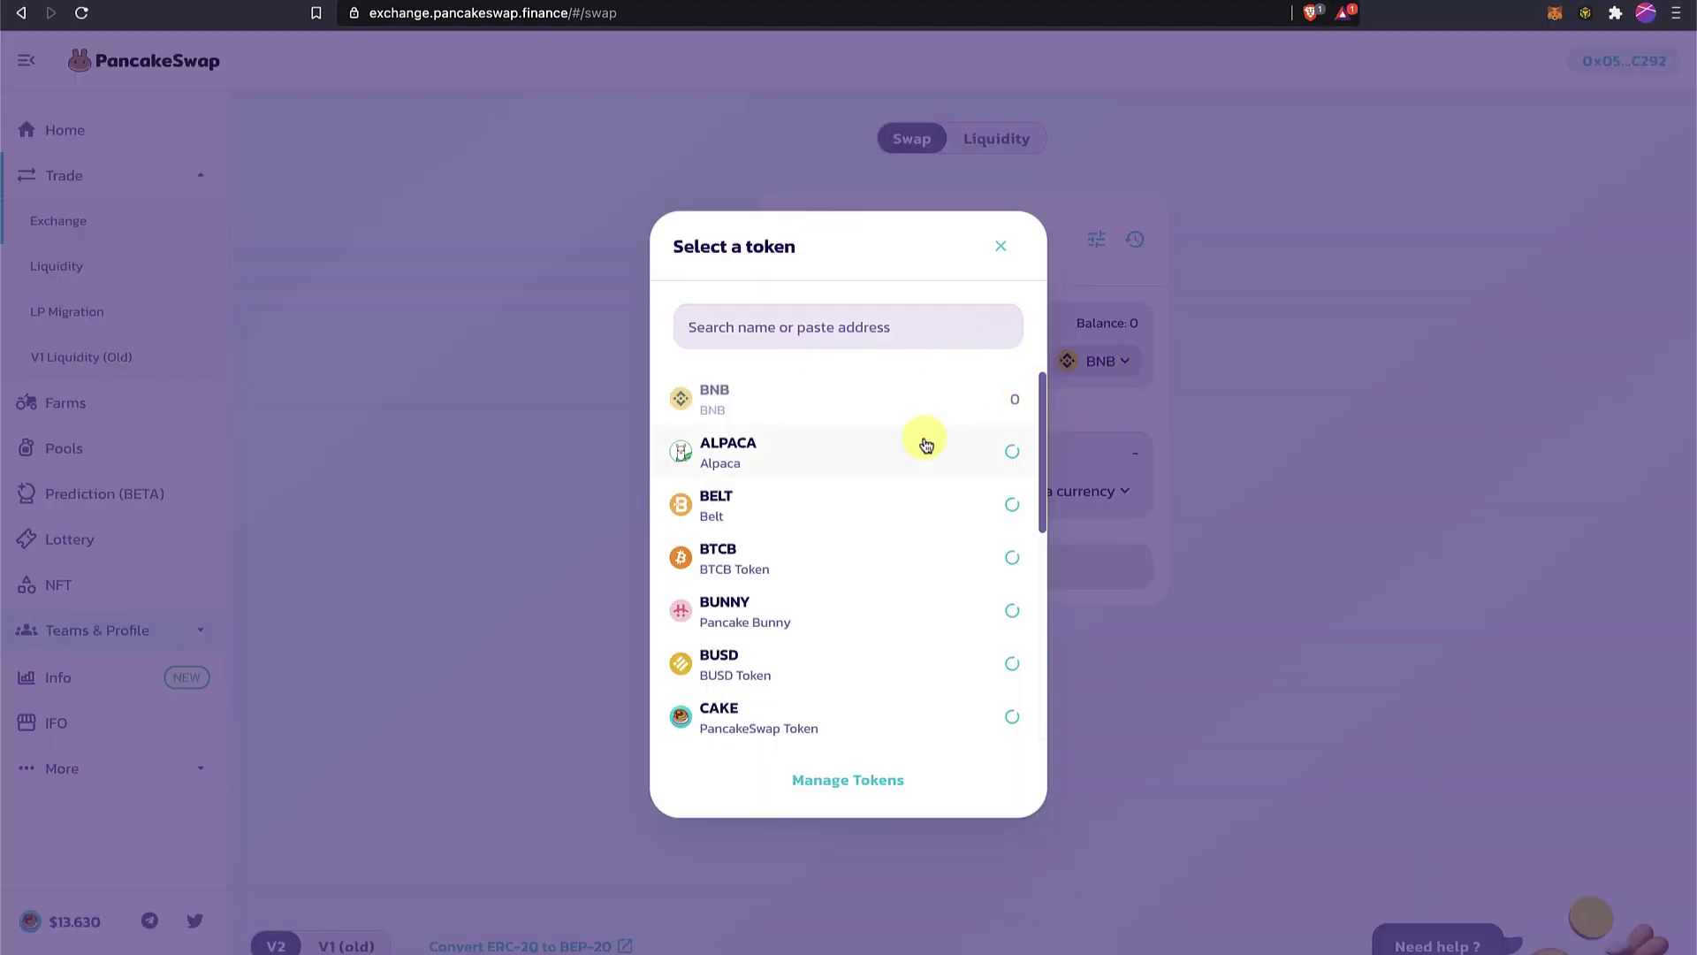
click(849, 489)
click(1016, 491)
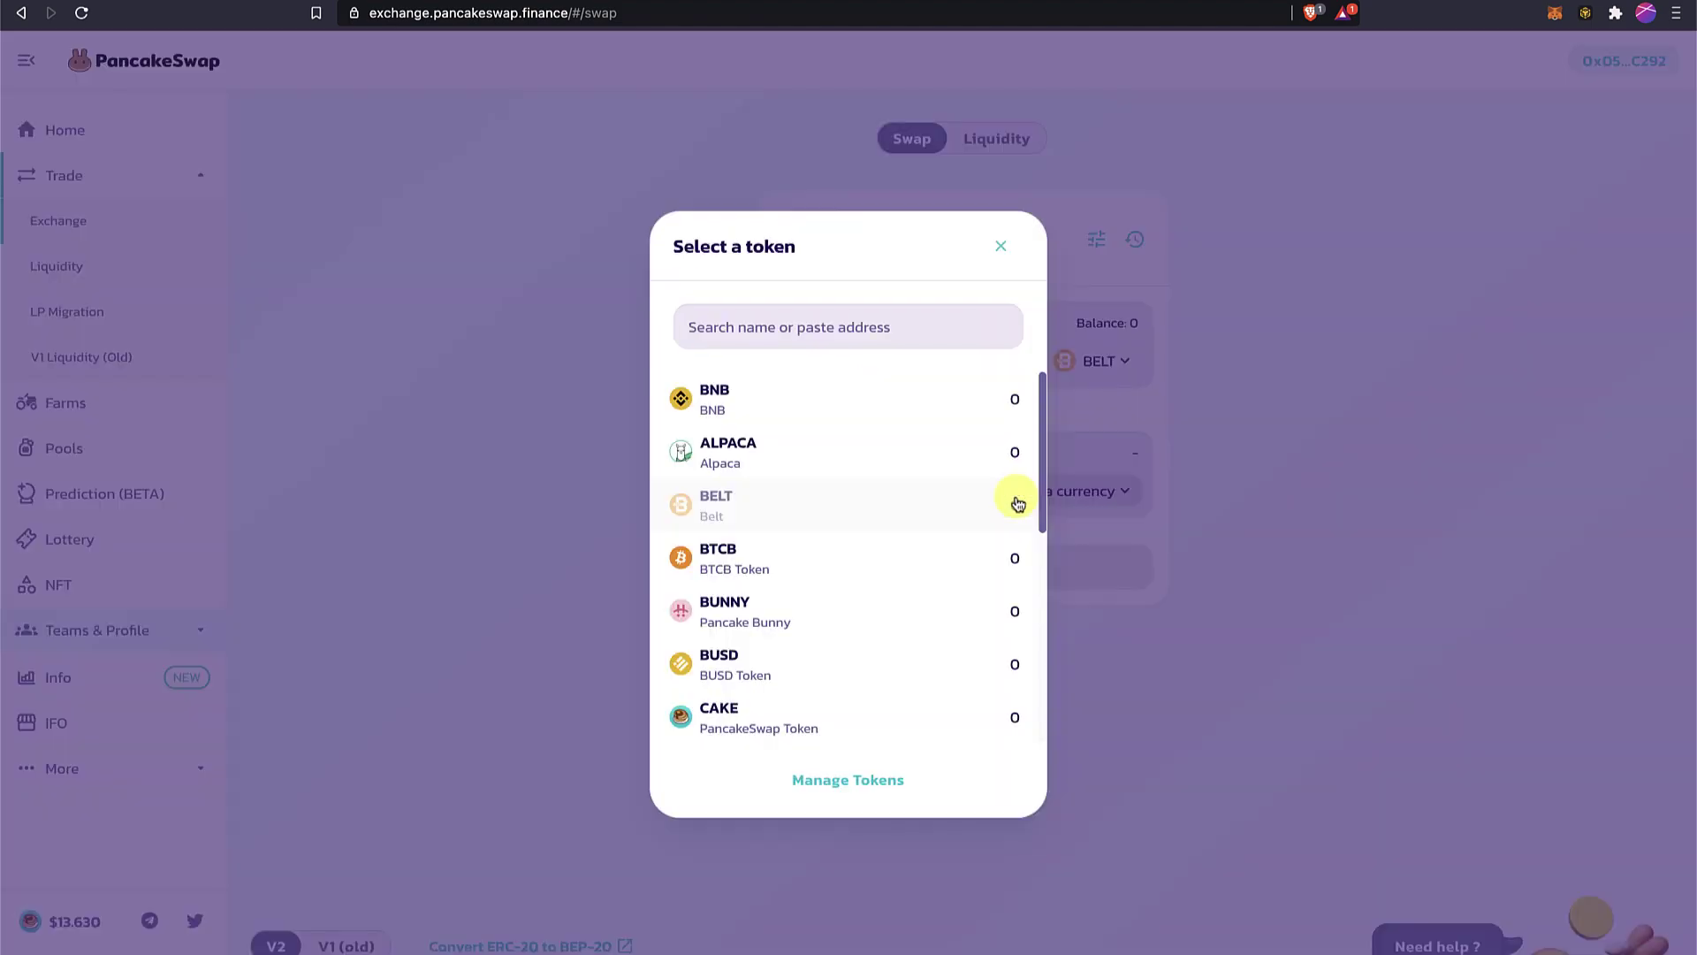
click(771, 546)
drag(881, 493, 721, 501)
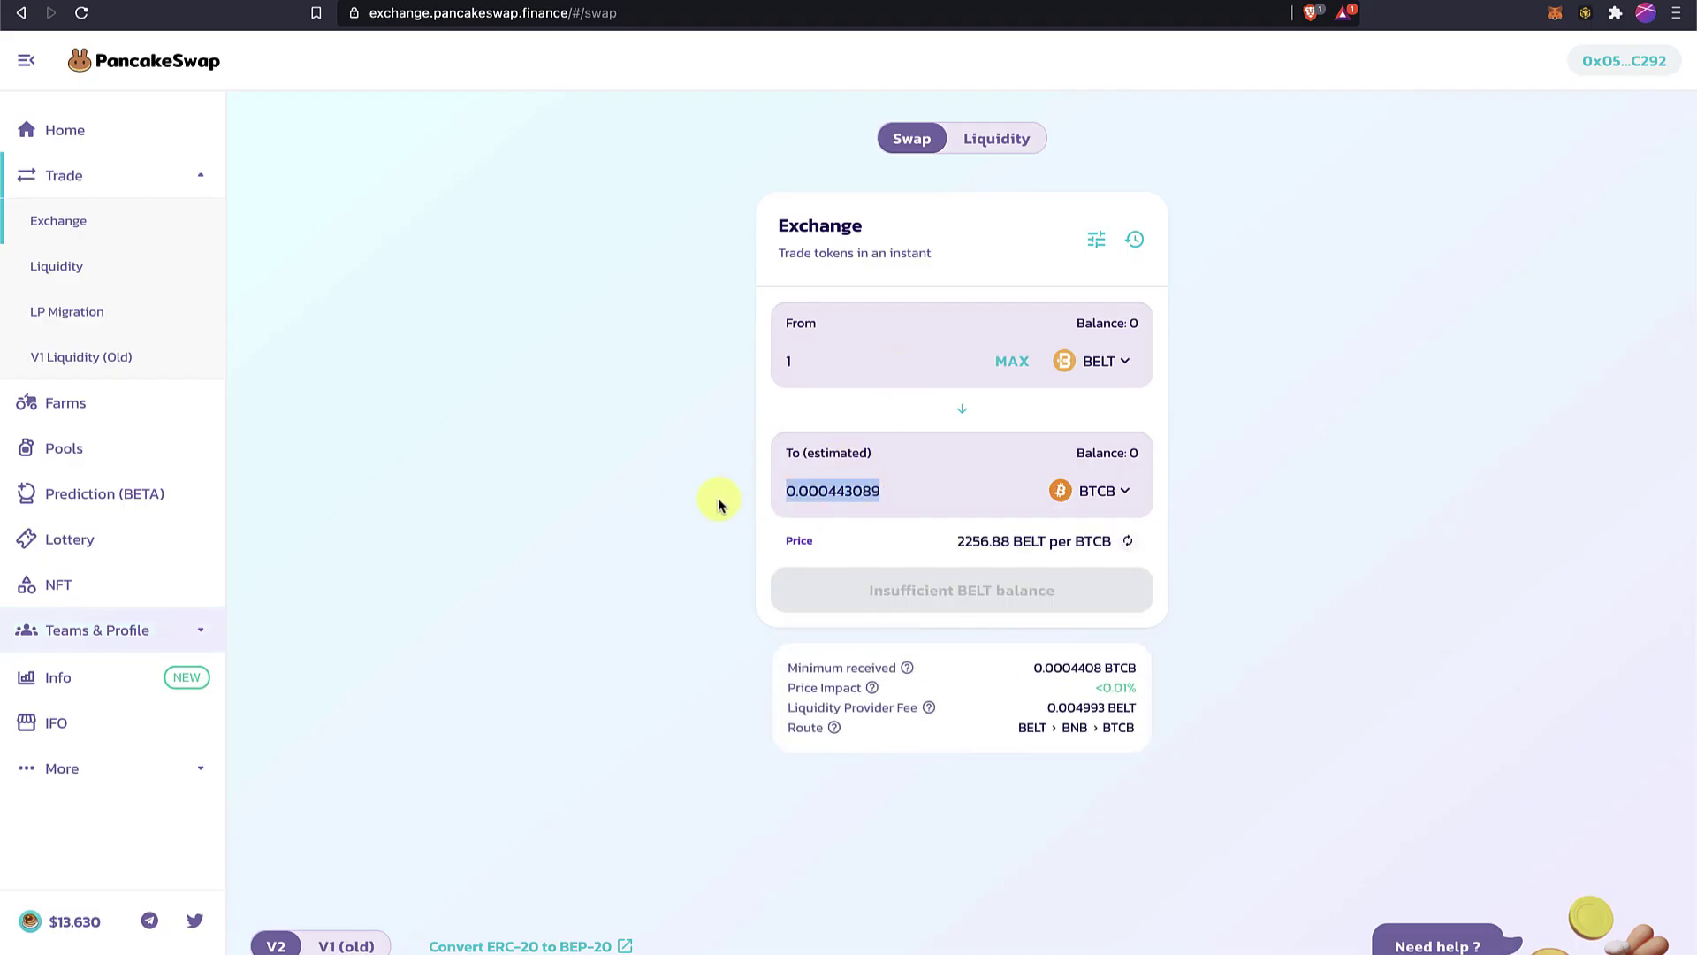
click(1096, 363)
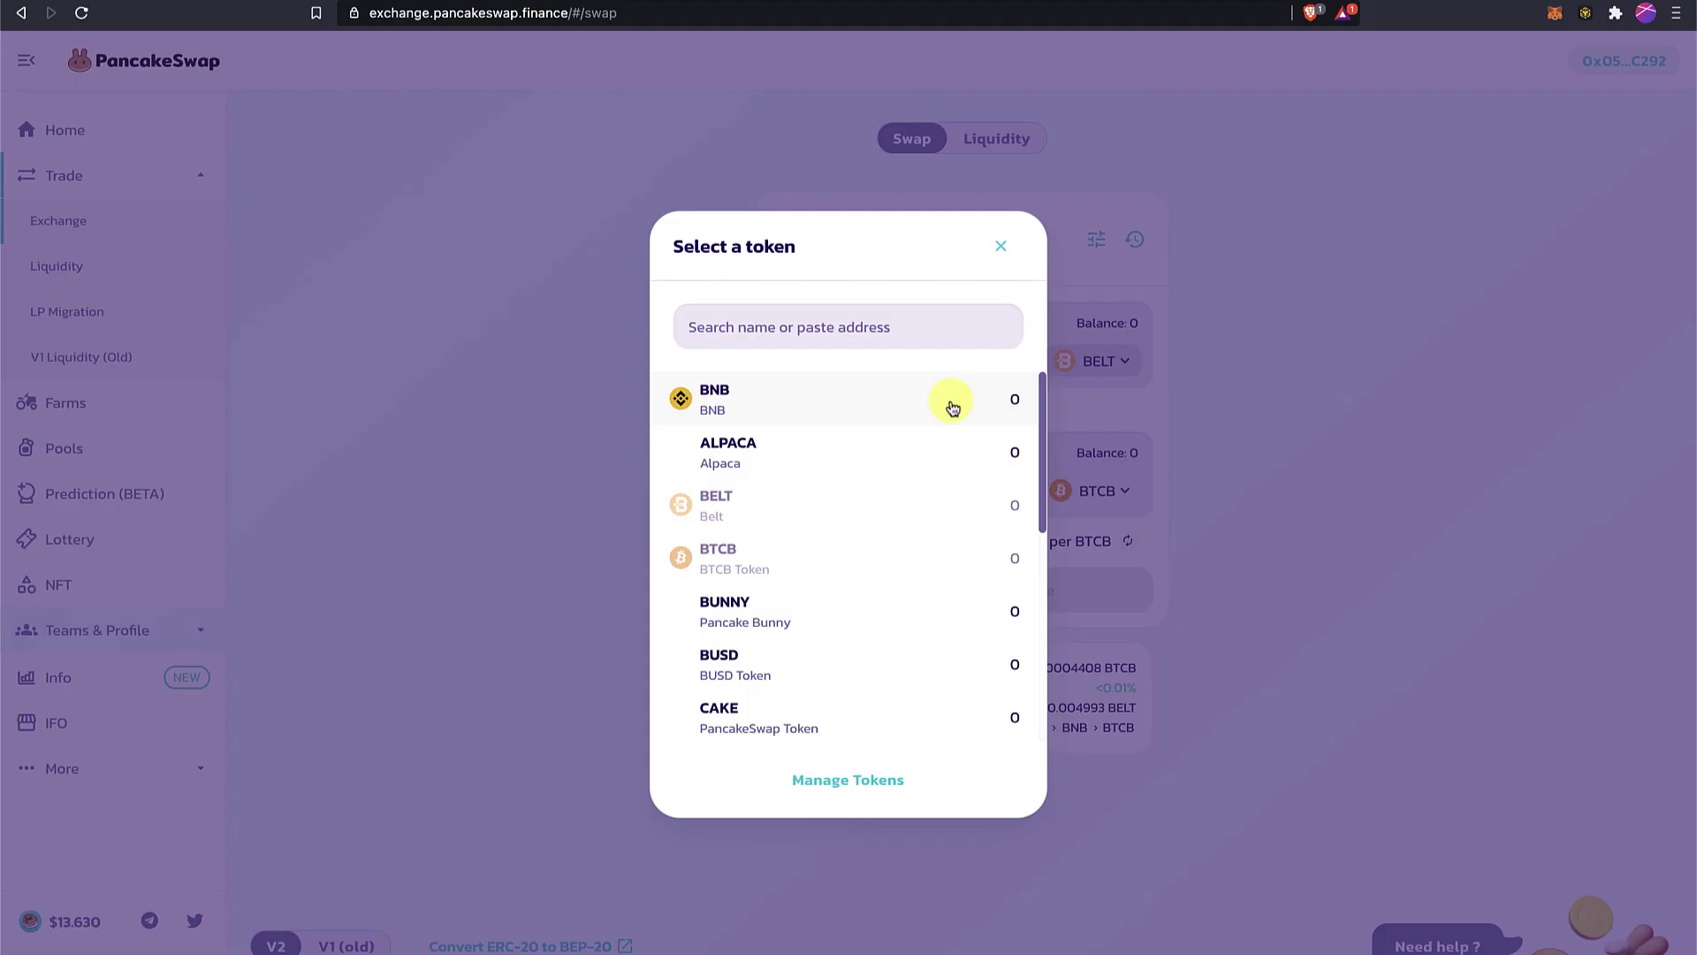
click(850, 391)
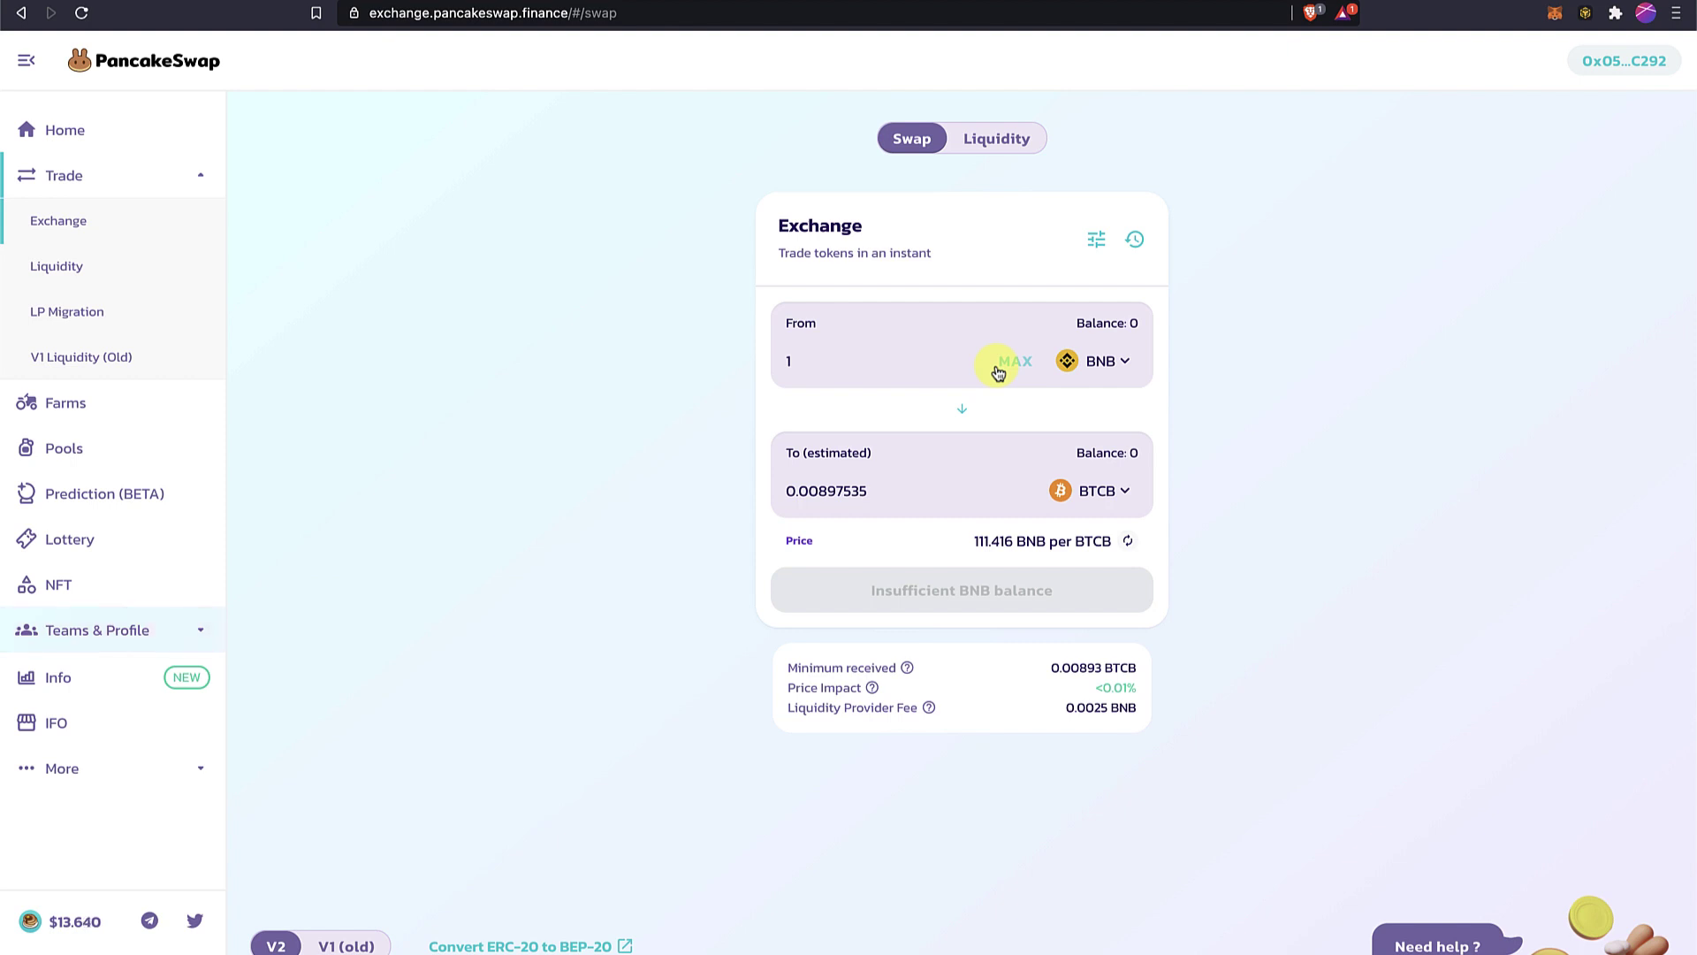
Open the Binance Chain Wallet popup to check Account 0's 0.00 BNB balance on Binance Smart Chain.
click(1588, 14)
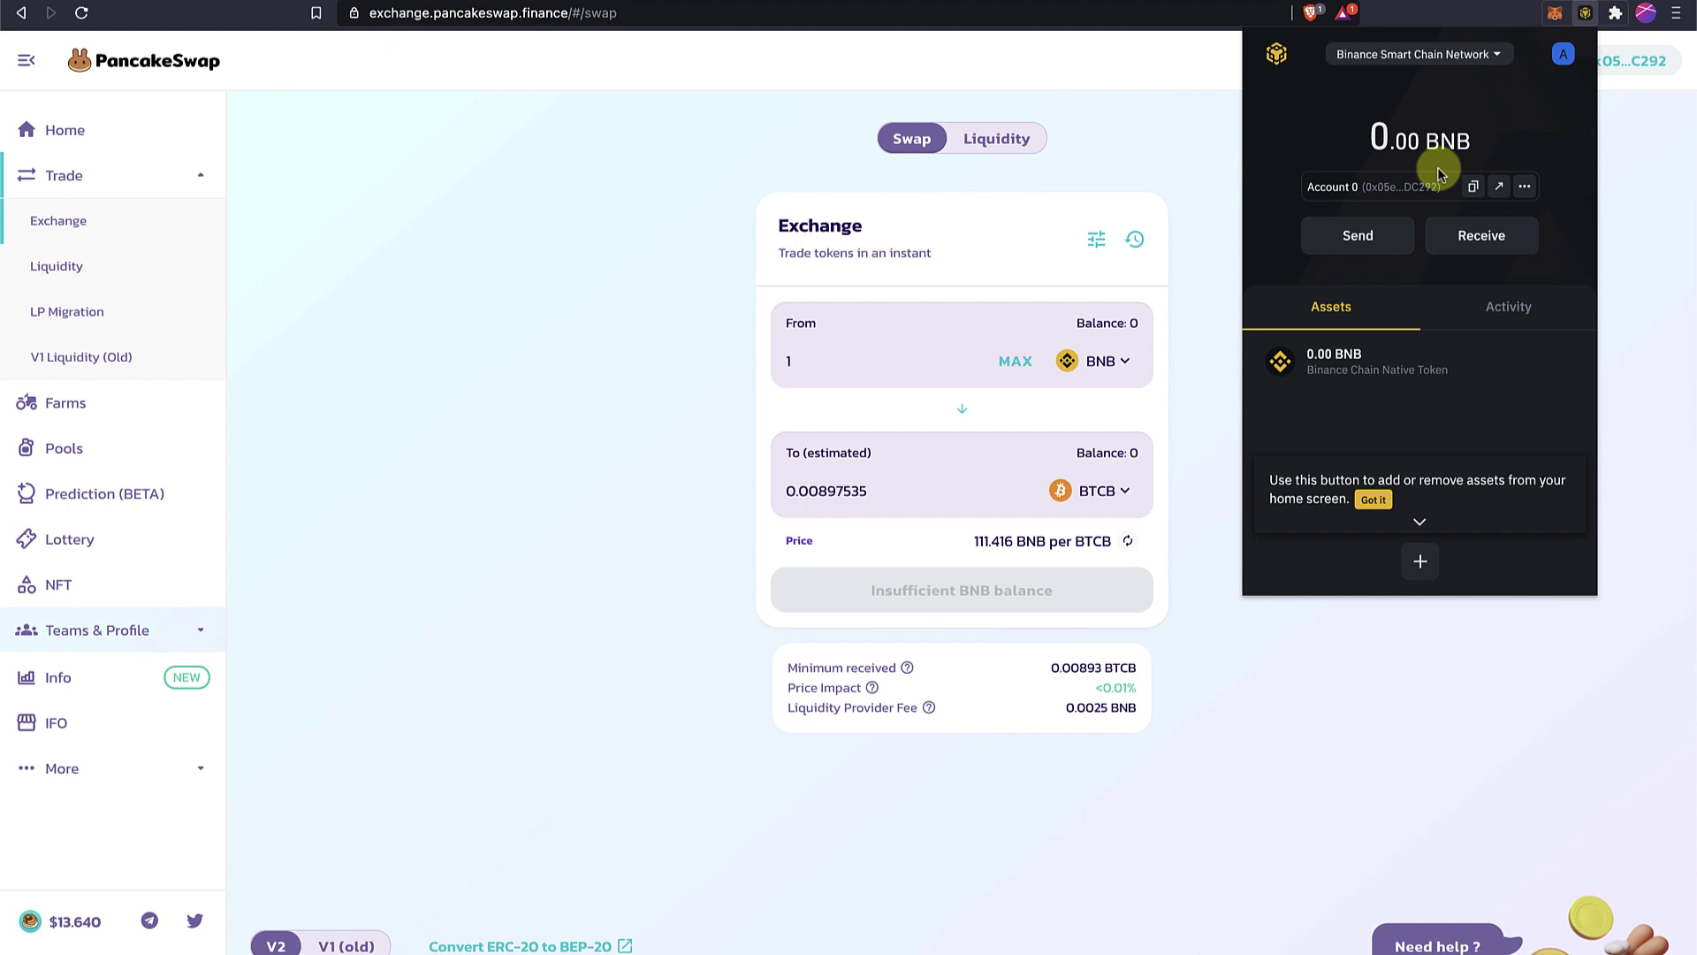